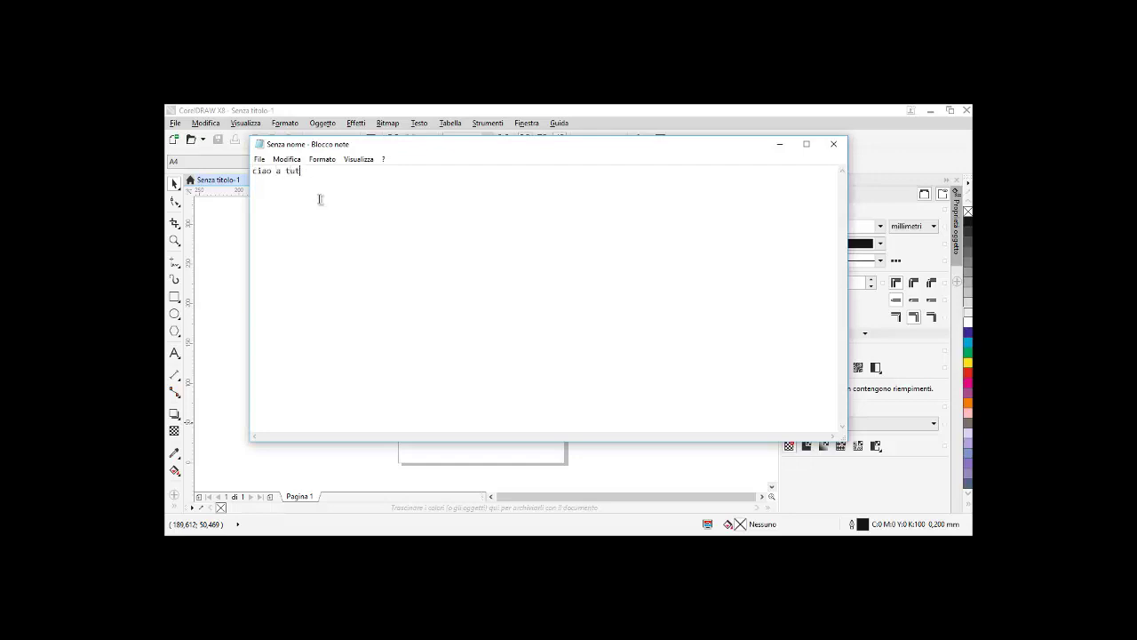
Write the opening note "oggi proviamo a crare un logo con coreldraw x7", adding "ovviamente va benissimo anche per l'x8 in quanto i tasti sono uguali"
type("ggi proviamo a crare un logo con coreldraw x7")
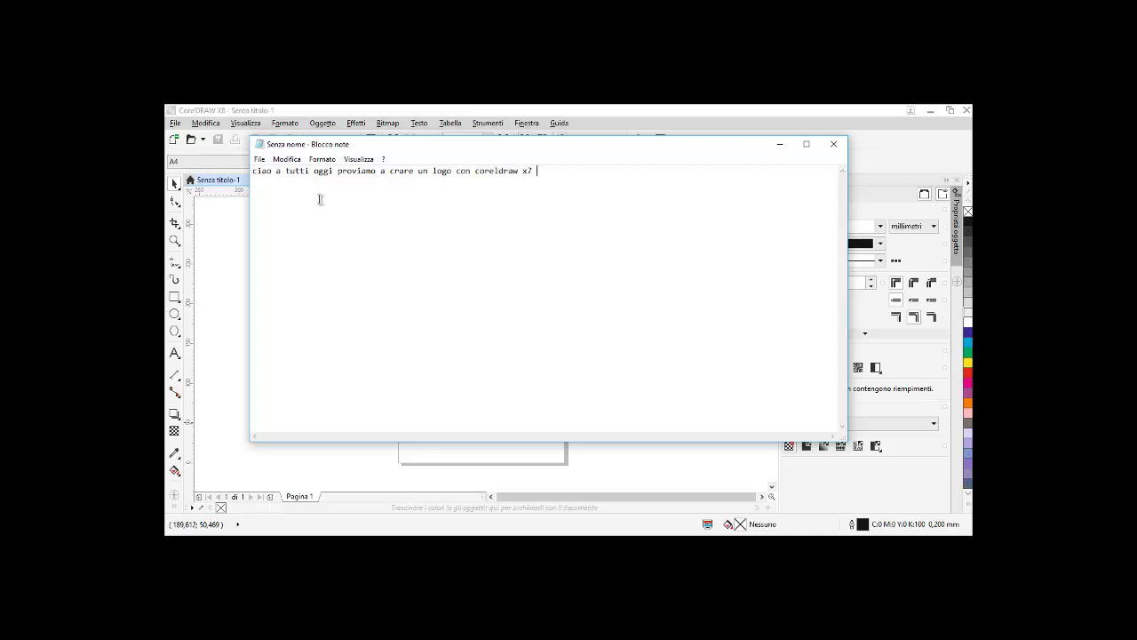
type("mente va benissimo anche per l'x8 in quanto i ta")
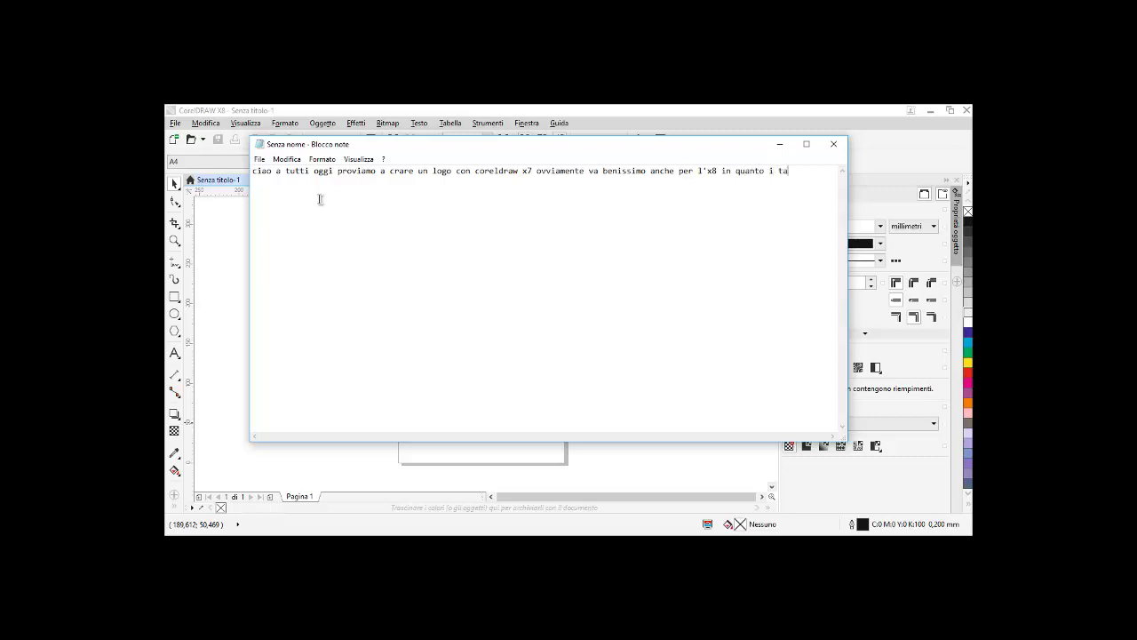
type("guali")
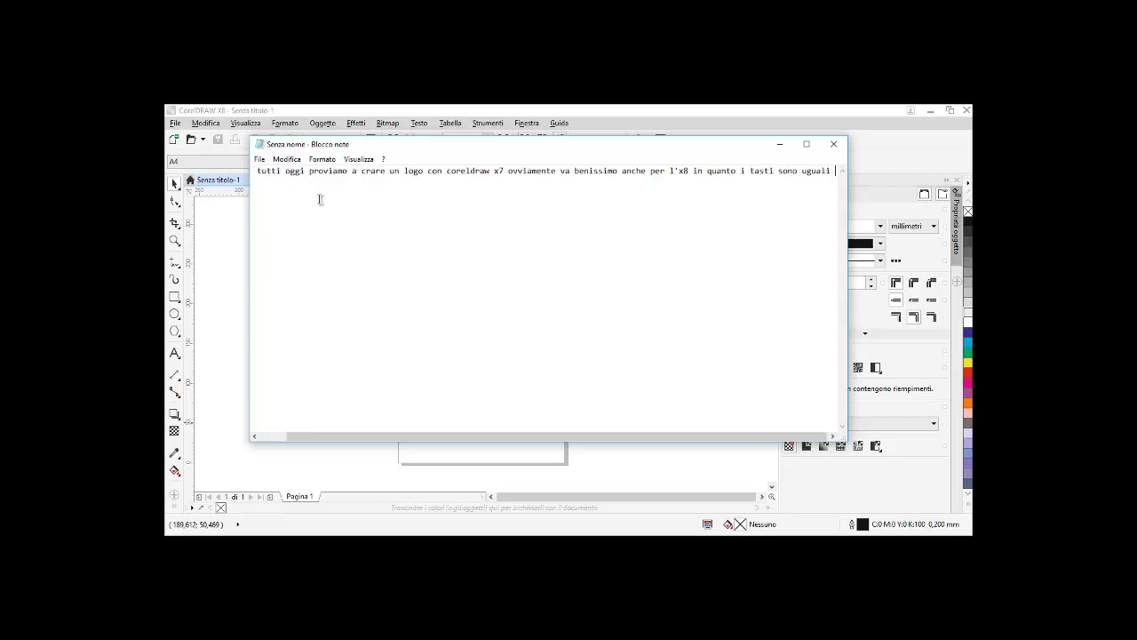
key("Return")
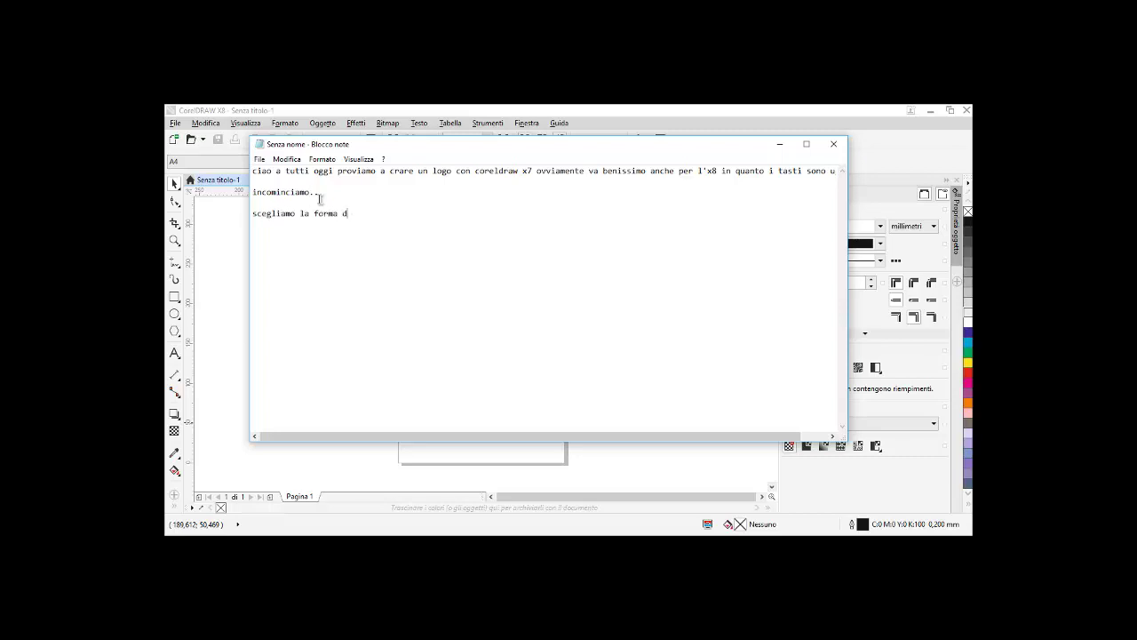
Add a note line in Italian about making the logo square, creating its outline and filling it with any background
type("ogo io gen")
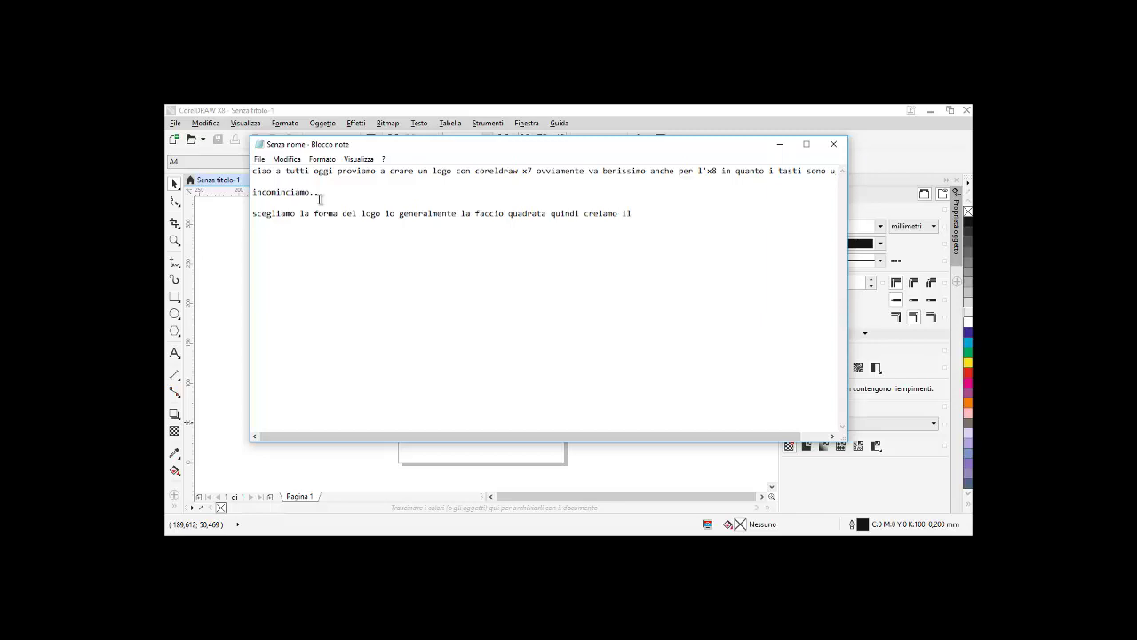
type("ntorno e andiamo a riempirlo con uno")
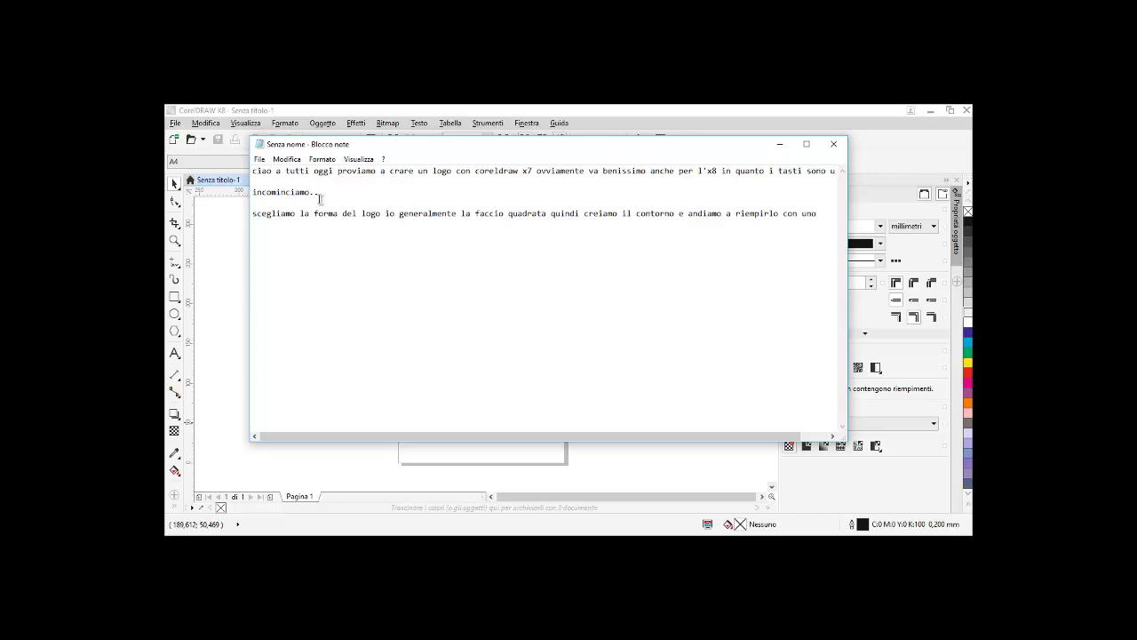
type("fondo")
key("Return")
type("a s")
key("BackSpace")
type("piacere")
Switch to CorelDRAW and draw a rectangle about 256 mm wide and 246 mm high over the page
left_click(222, 311)
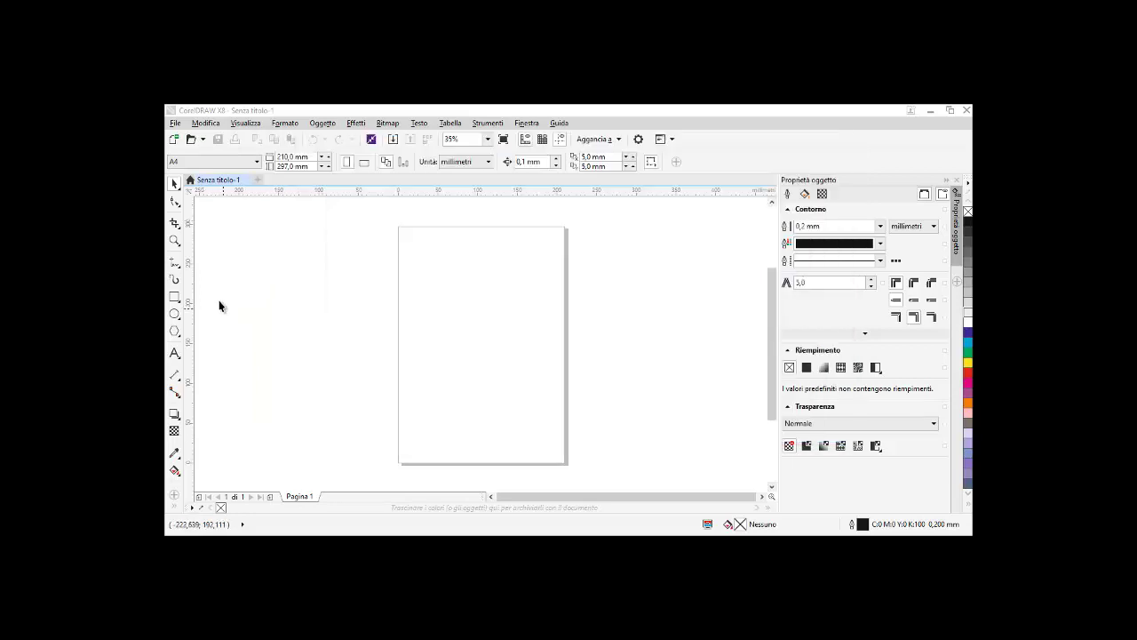
left_click(174, 297)
left_click_drag(381, 255, 586, 452)
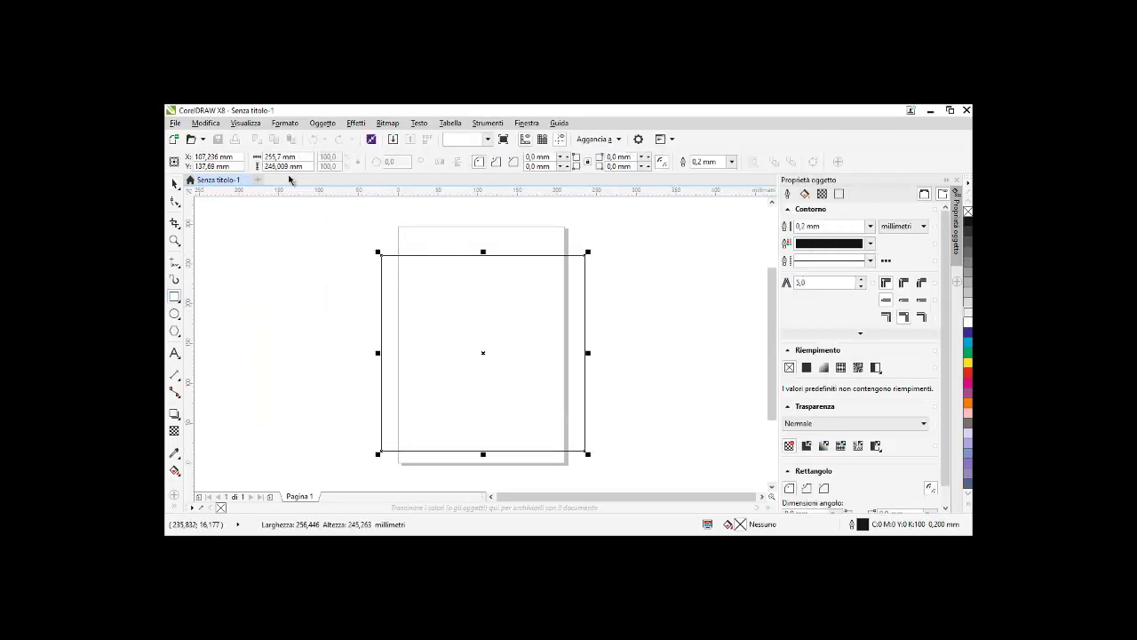
Set the rectangle's height to 25 mm
double_click(270, 166)
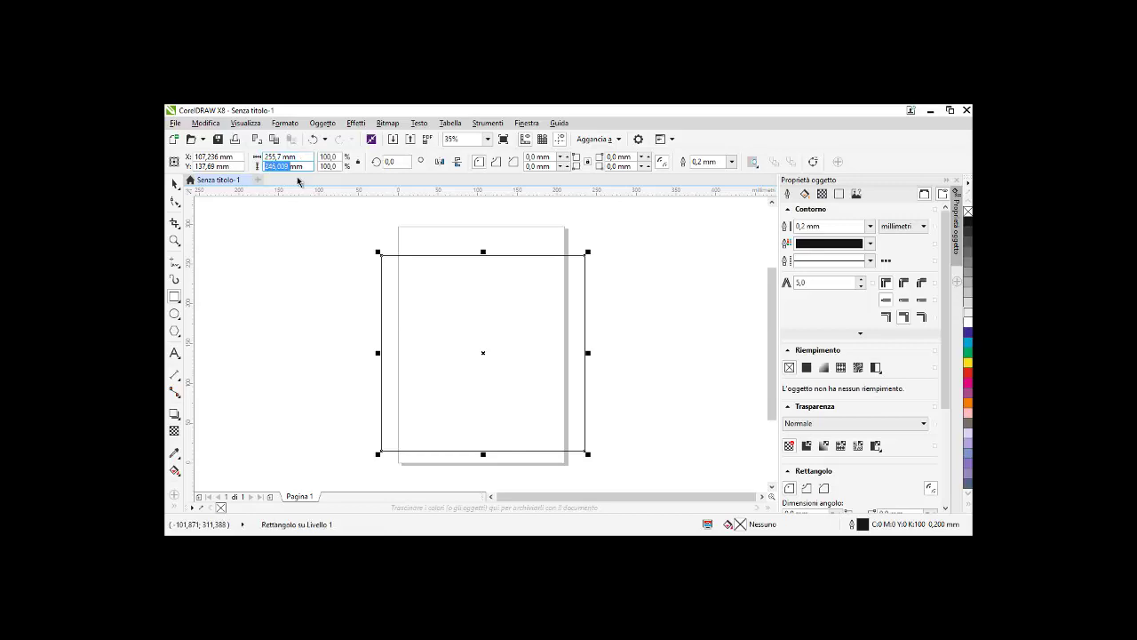
type("25")
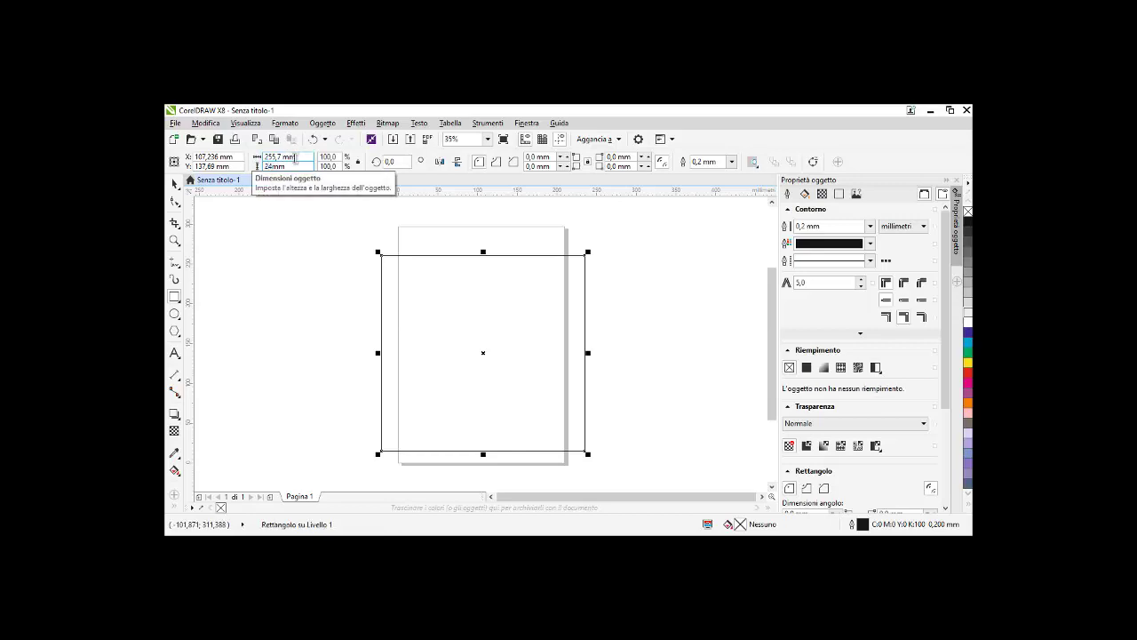
key("Return")
left_click(275, 245)
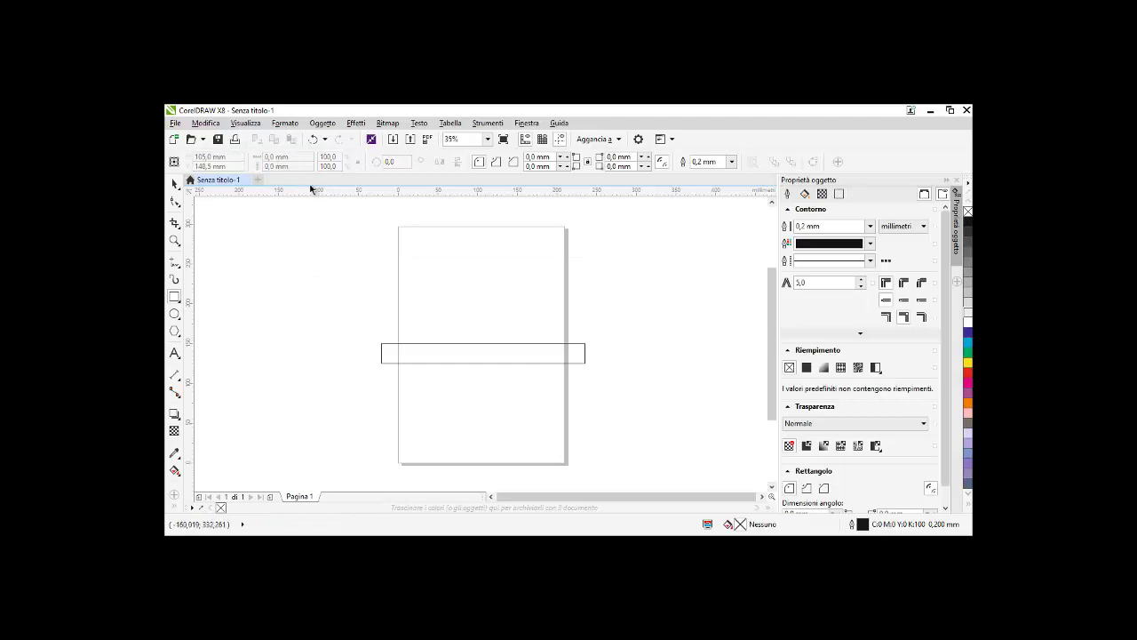
Resize the rectangle to 250 × 250 mm and move it so its centre sits at about X 96 mm, Y 156 mm
left_click(460, 362)
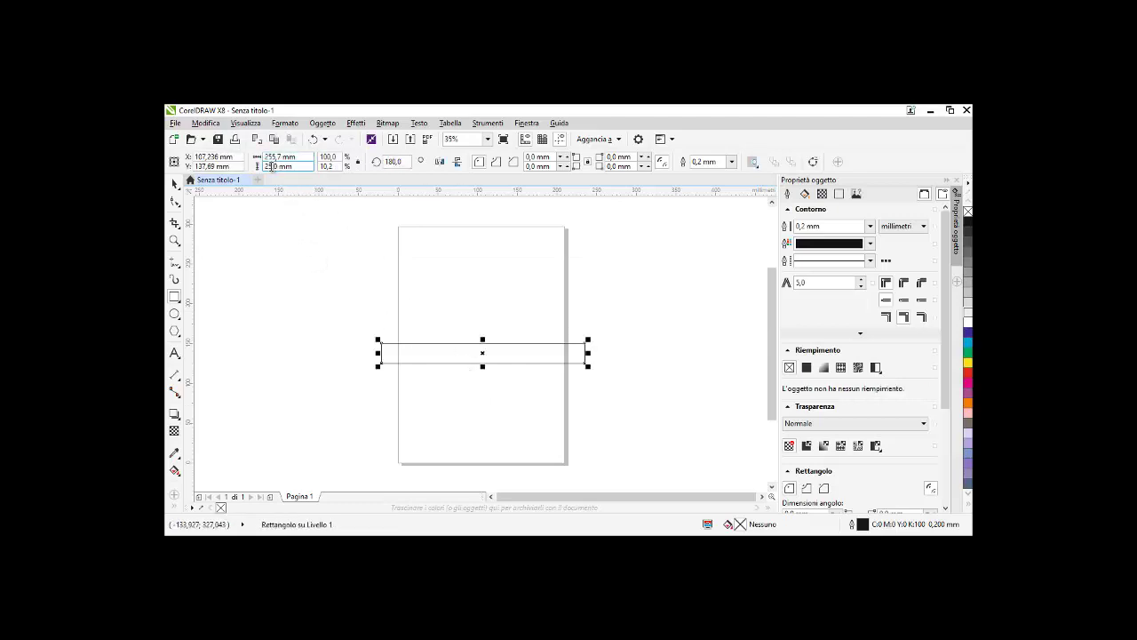
type("250")
key("Return")
left_click(276, 157)
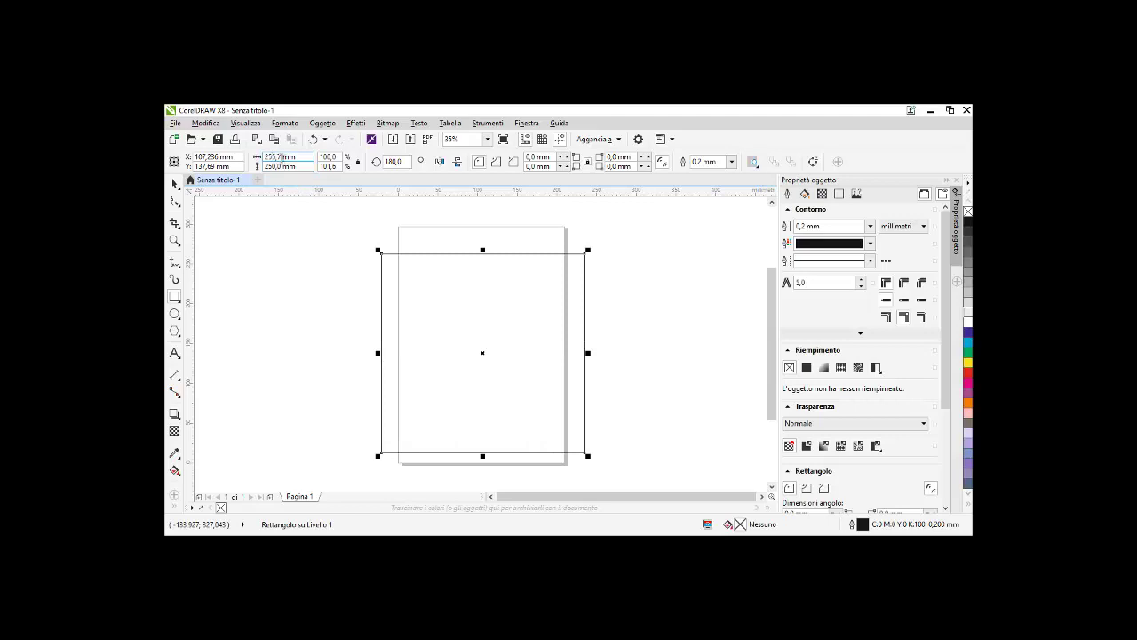
key("BackSpace")
type("0")
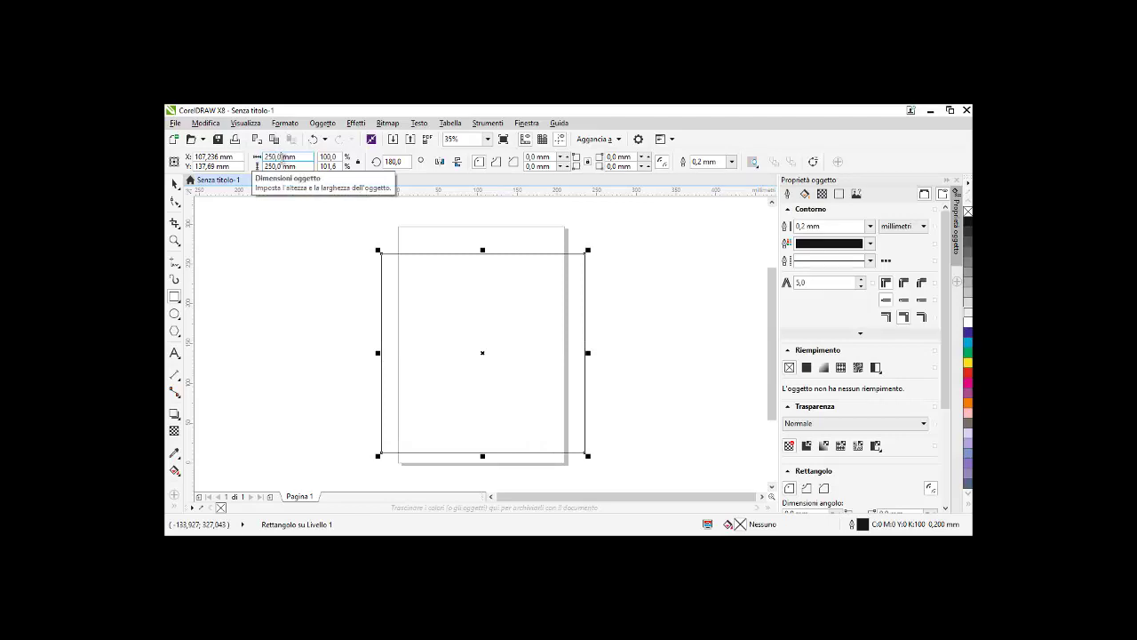
key("Return")
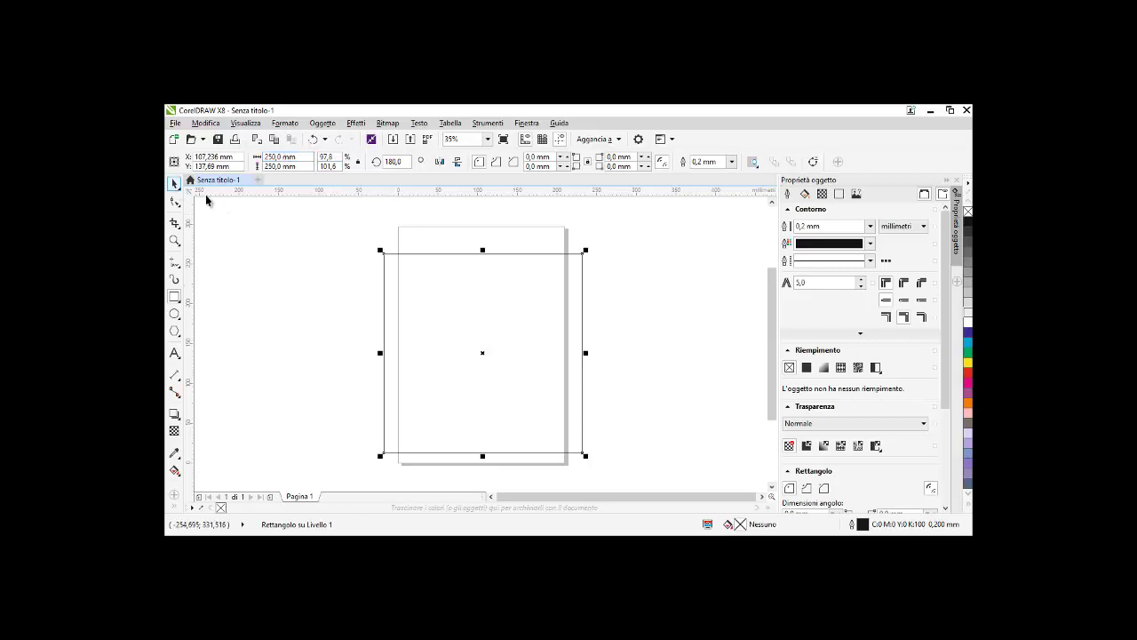
mouse_move(522, 335)
left_mouse_down()
mouse_move(503, 323)
mouse_move(515, 320)
left_mouse_up()
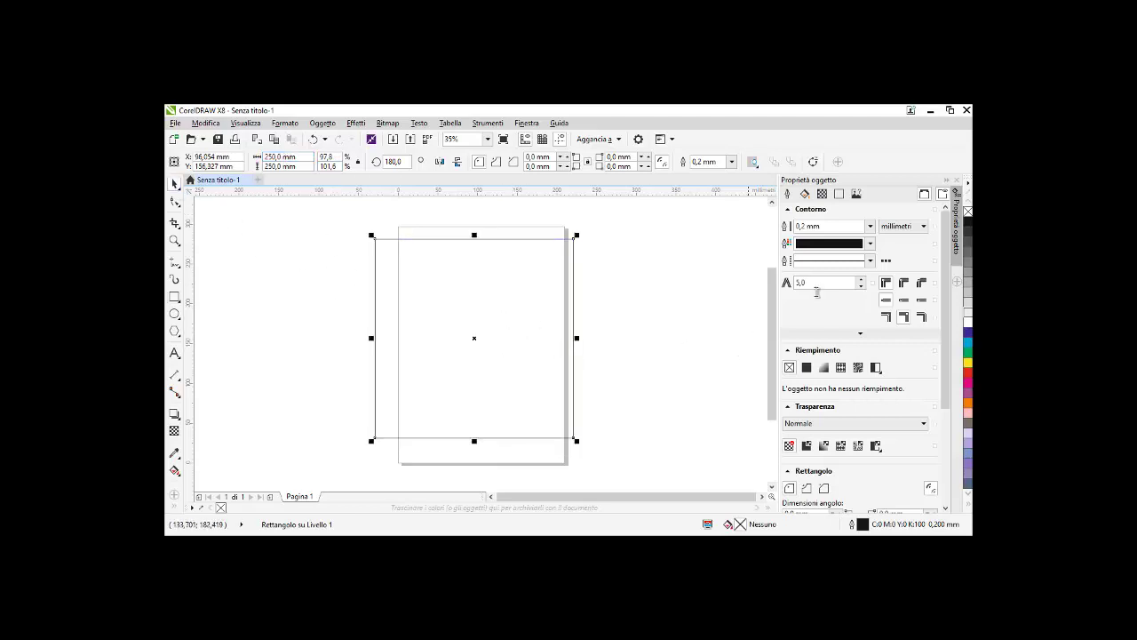
Examine the square's fill, corner, summary, text-wrap, transparency and outline properties
left_click(804, 193)
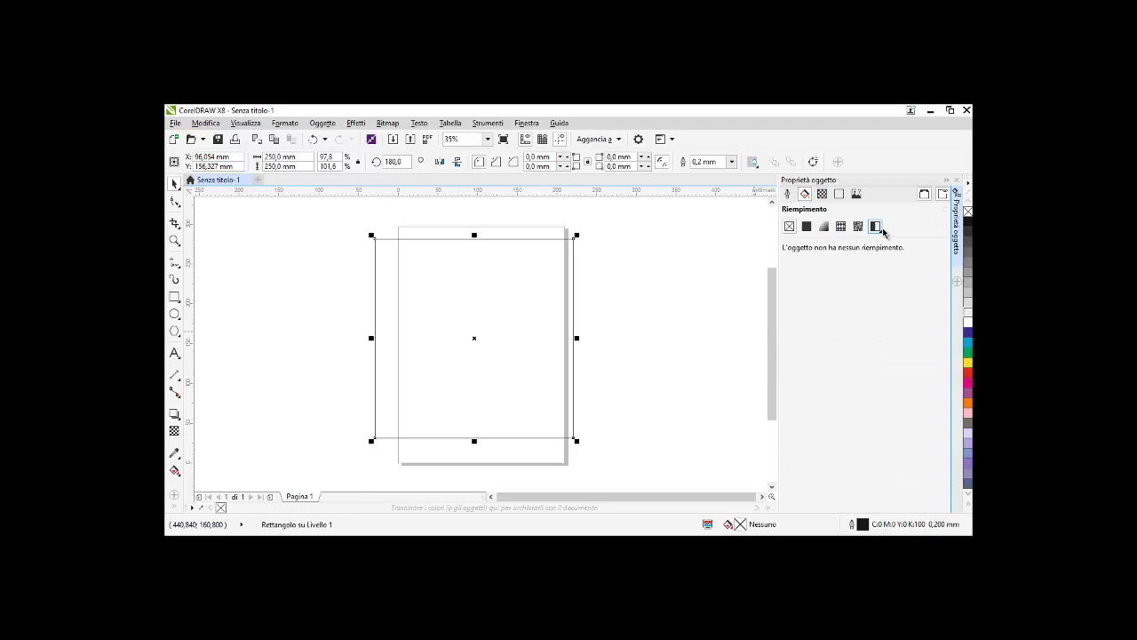
left_click(856, 194)
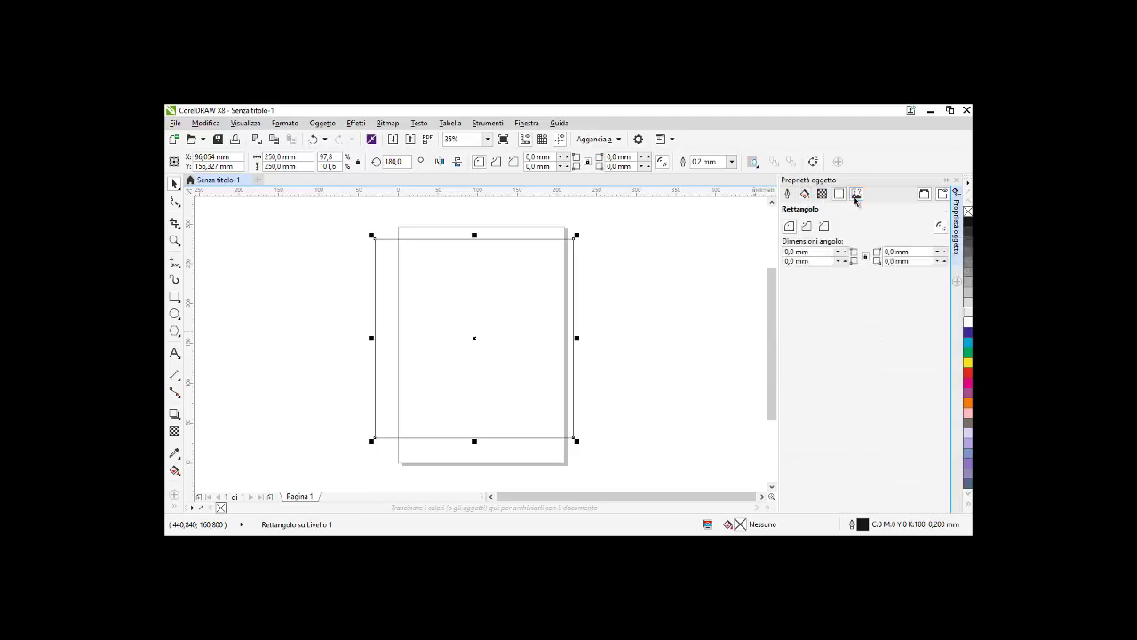
left_click(855, 198)
left_click(845, 271)
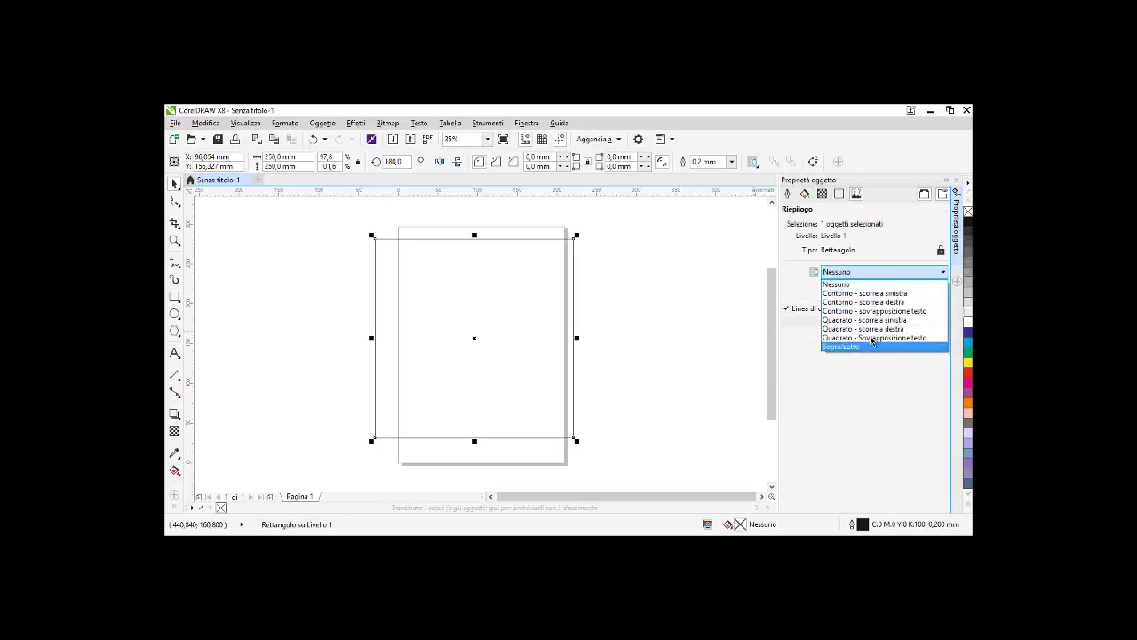
left_click(821, 362)
left_click(822, 193)
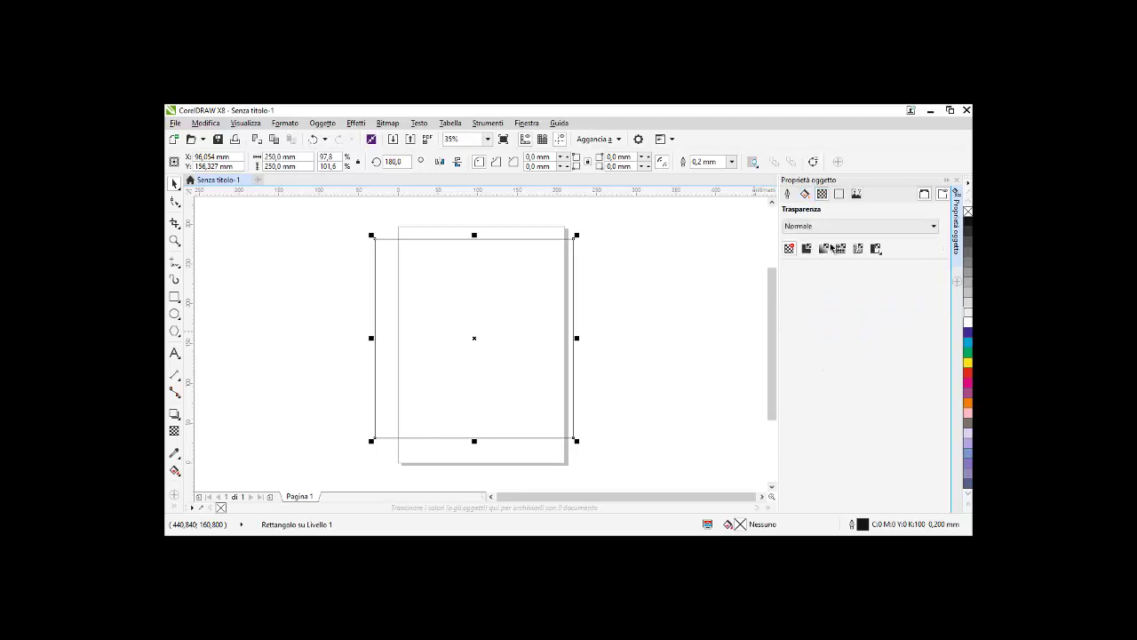
left_click(835, 227)
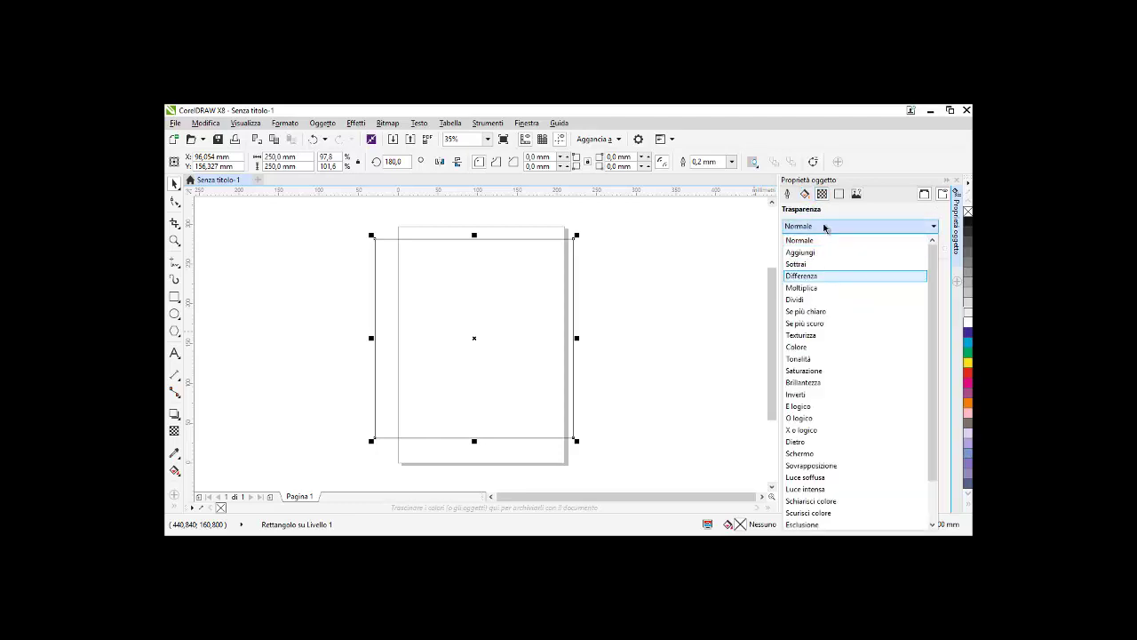
left_click(824, 227)
left_click(789, 196)
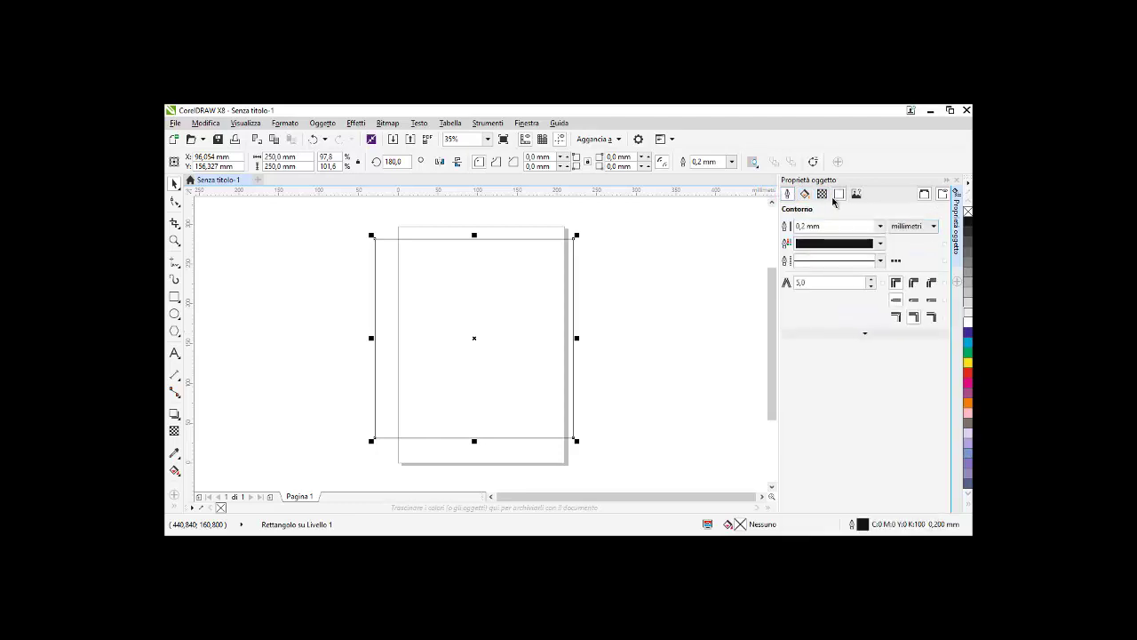
left_click(837, 195)
left_click(804, 194)
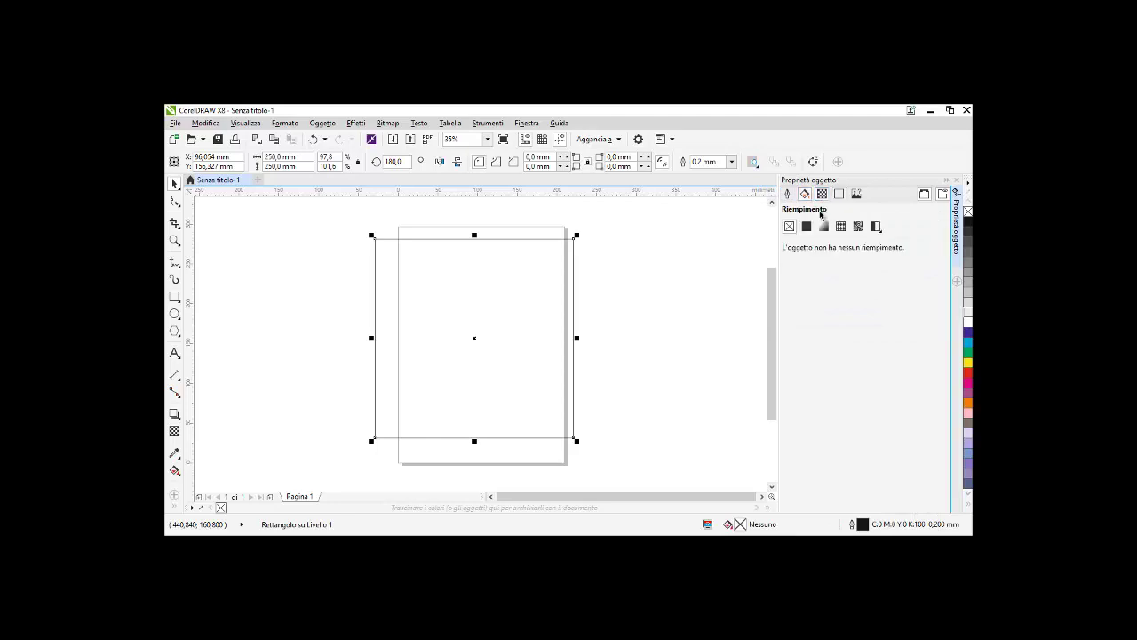
left_click(822, 194)
left_click(805, 194)
left_click(788, 195)
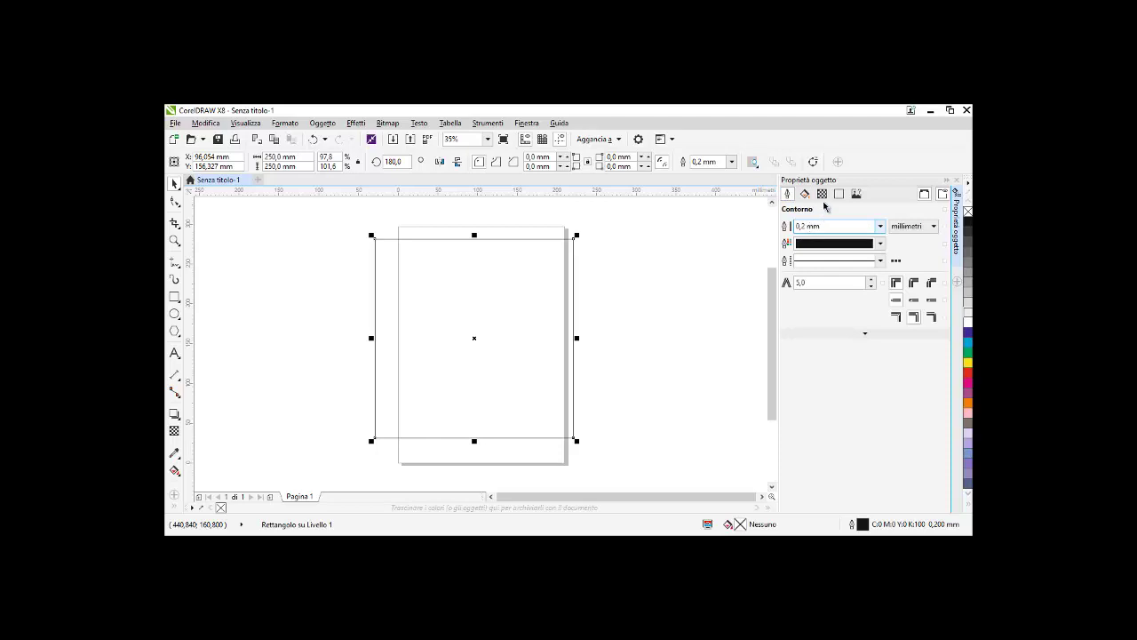
Give all four corners of the square a chamfered style with a size of 3.1 mm
left_click(838, 194)
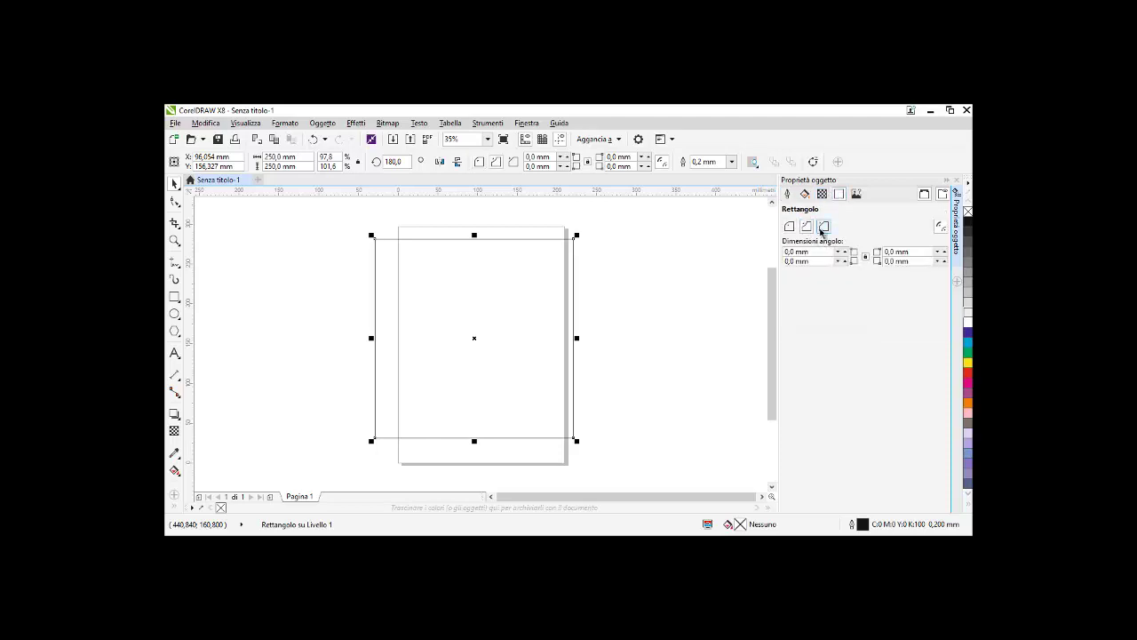
left_click(804, 194)
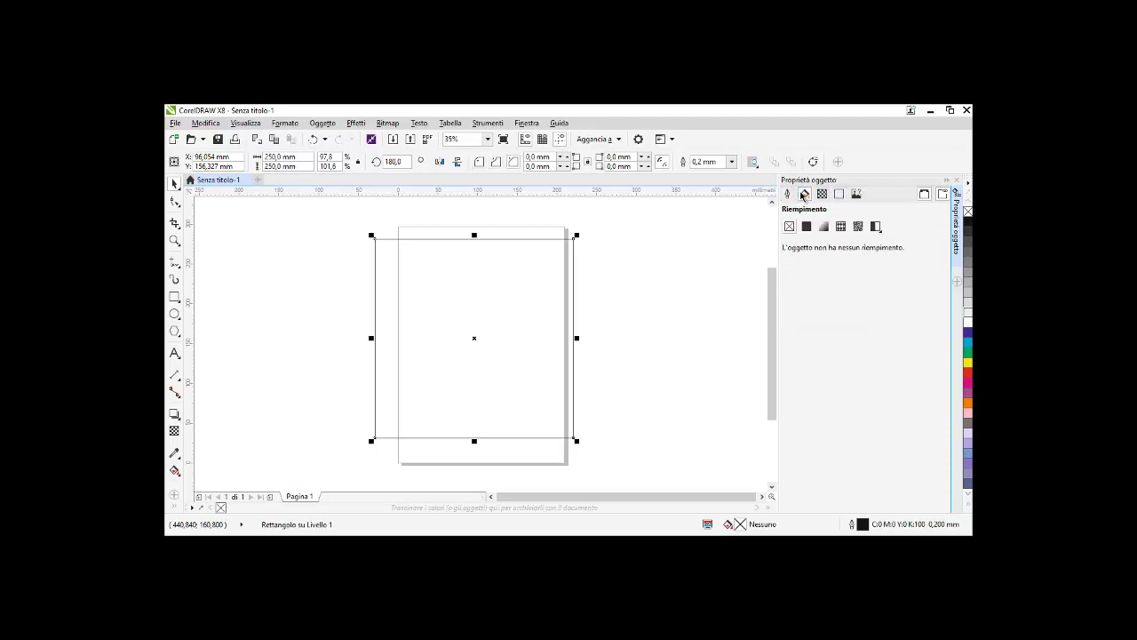
left_click(821, 195)
left_click(839, 193)
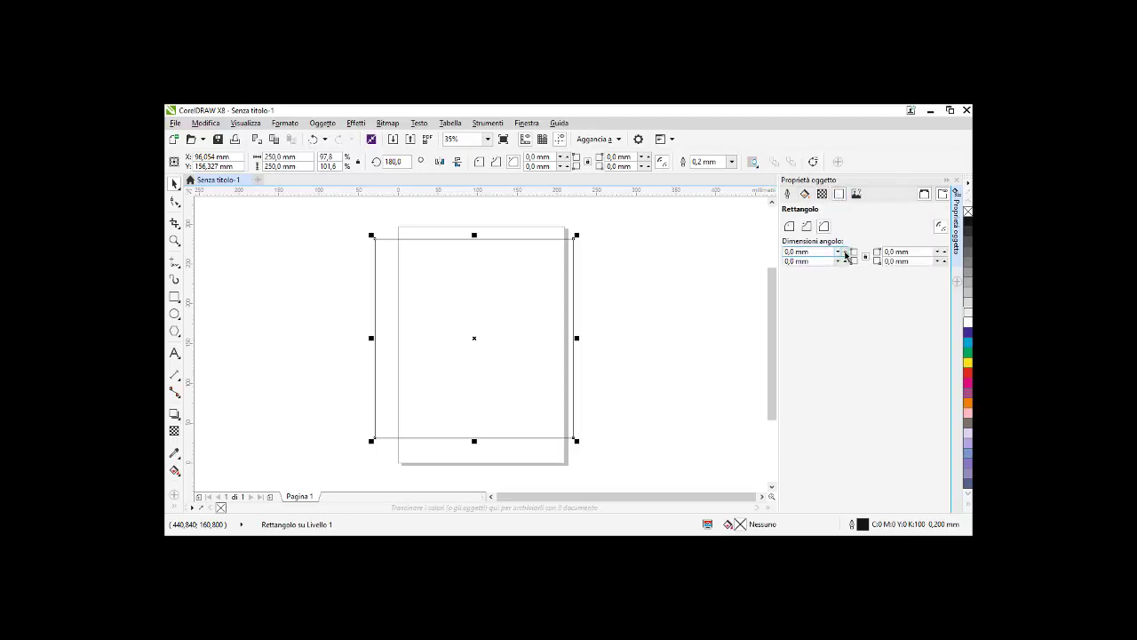
left_click(845, 251)
left_click(845, 252)
left_click(846, 254)
Try a black-to-white gradient and the Mattone grigio bitmap pattern as the square's fill, returning to the gradient
left_click(804, 194)
left_click(823, 228)
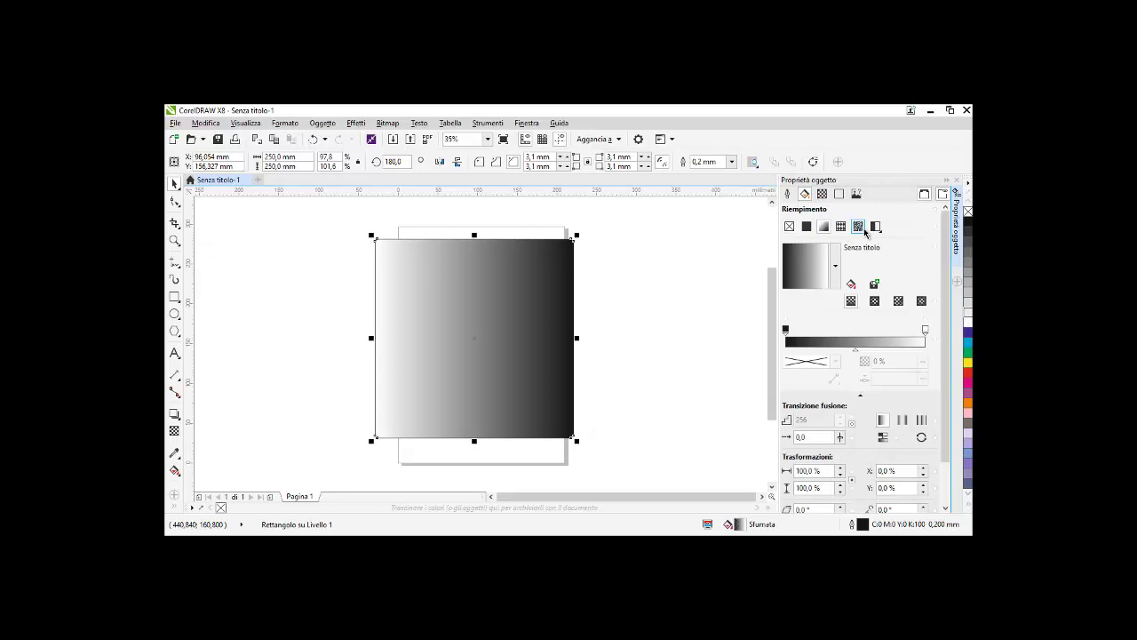
left_click(864, 229)
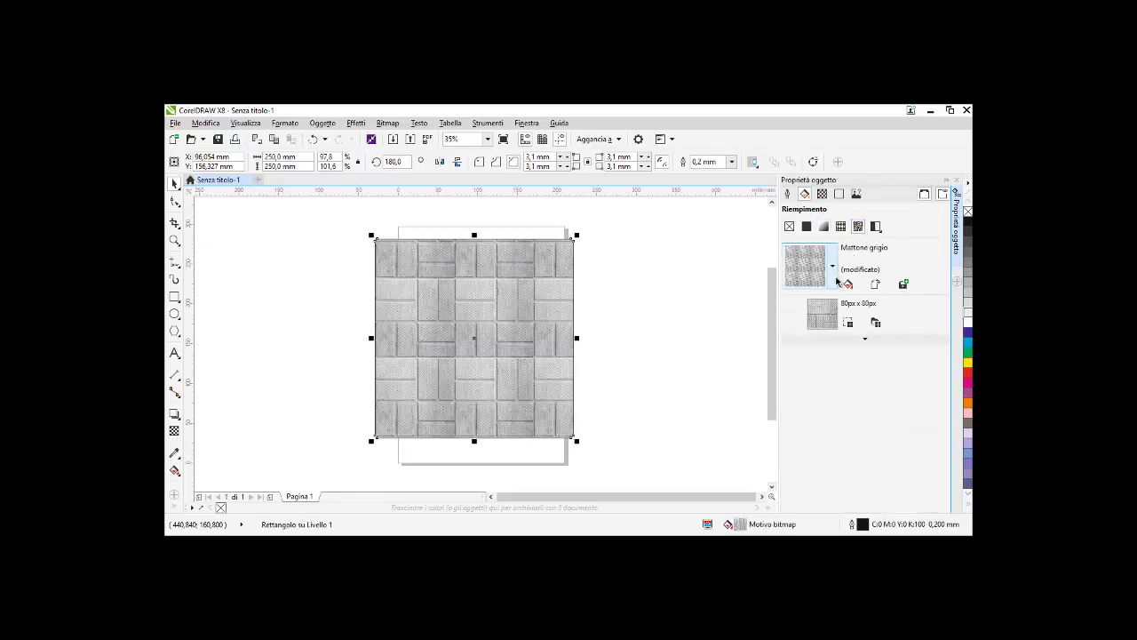
left_click(833, 265)
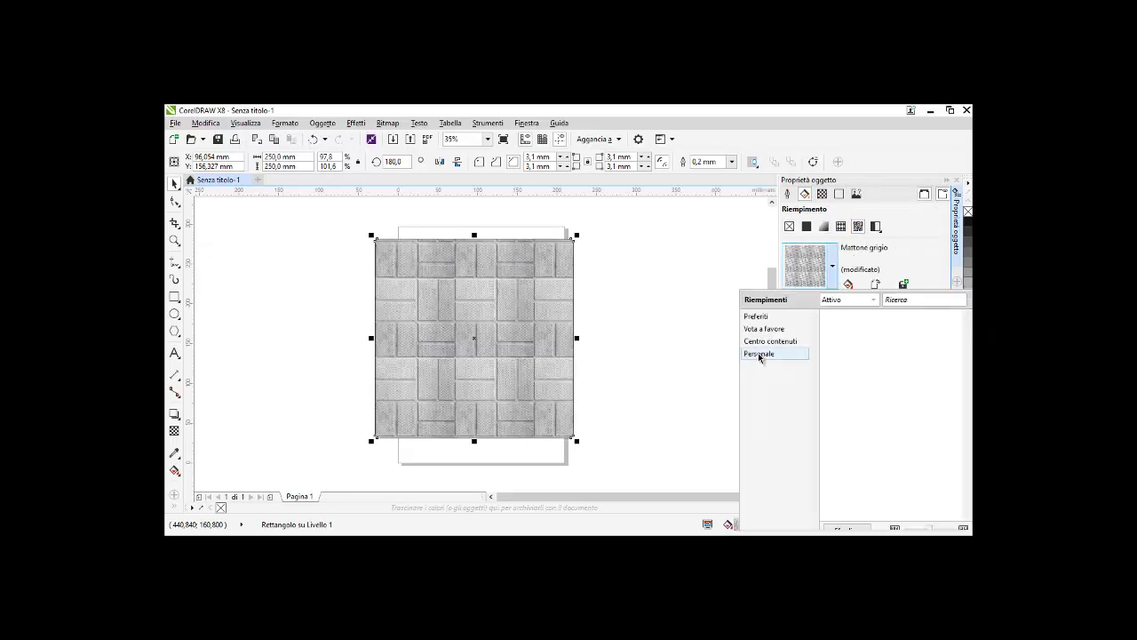
left_click(757, 353)
left_click(820, 229)
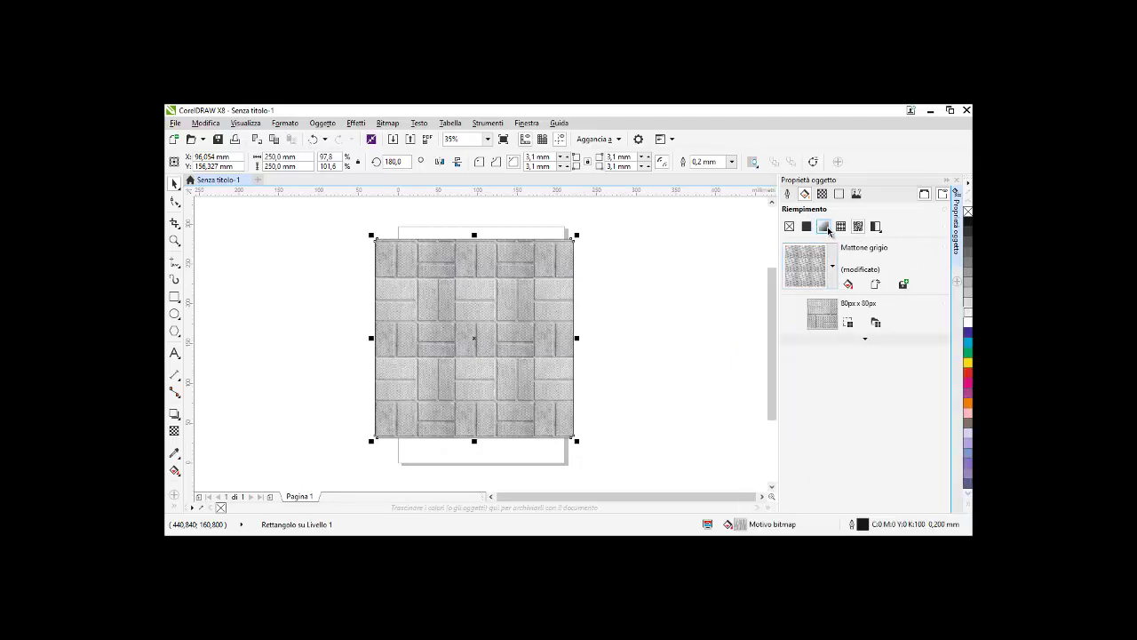
left_click(822, 228)
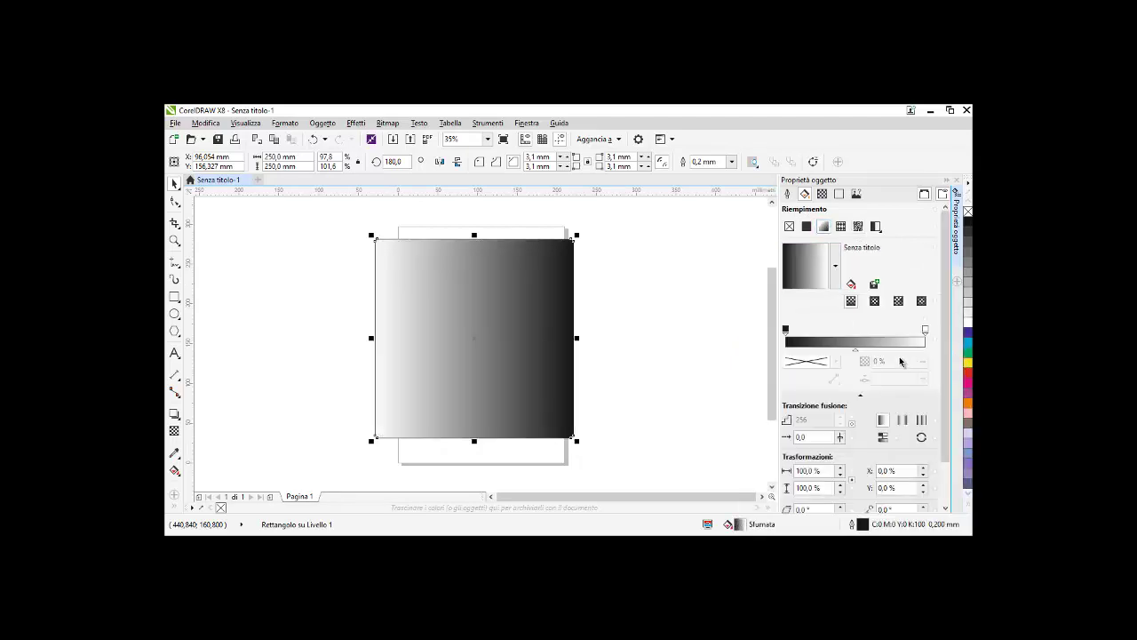
Fill the square with dark blue C100 M100 Y7 K33 and convert the fill to a gradient fading to white
left_click(969, 353)
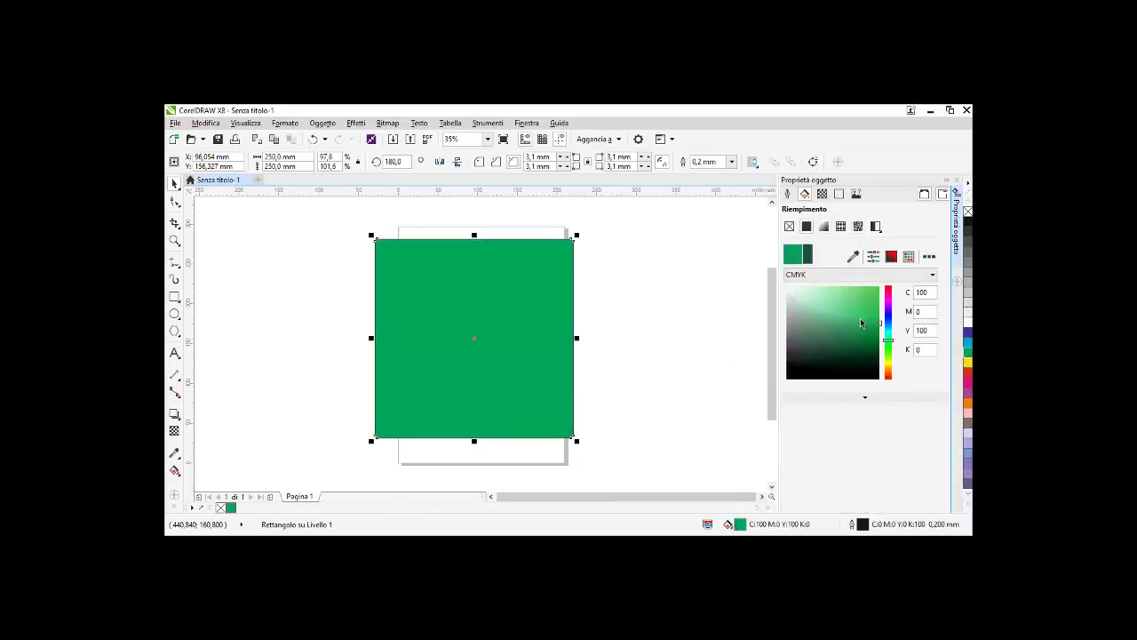
left_click_drag(888, 327, 852, 343)
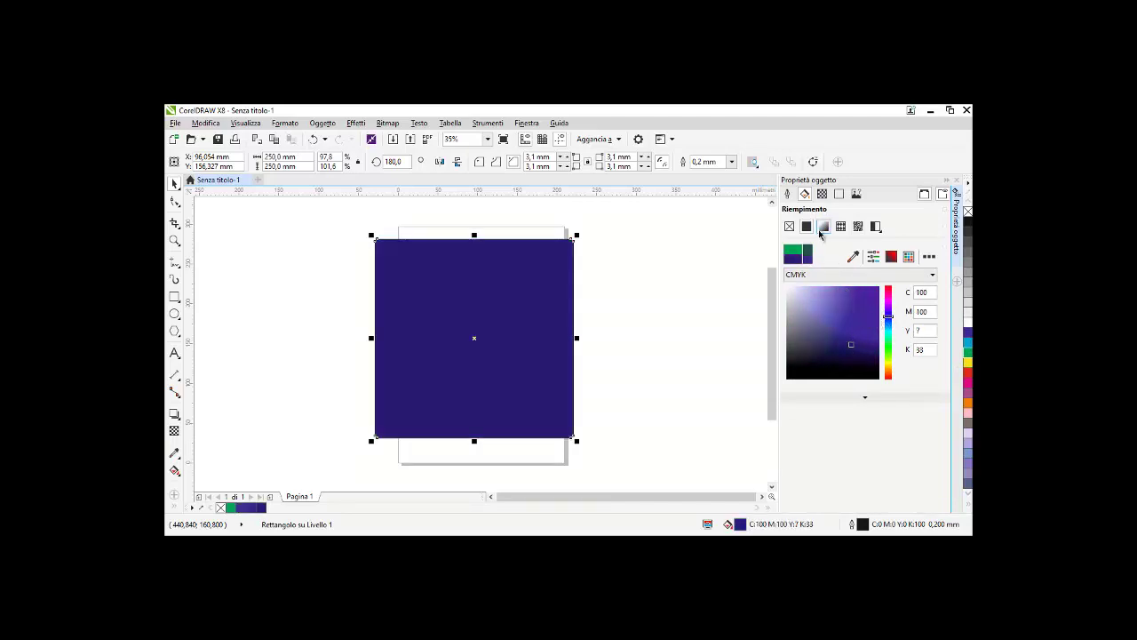
left_click(820, 274)
left_click(826, 230)
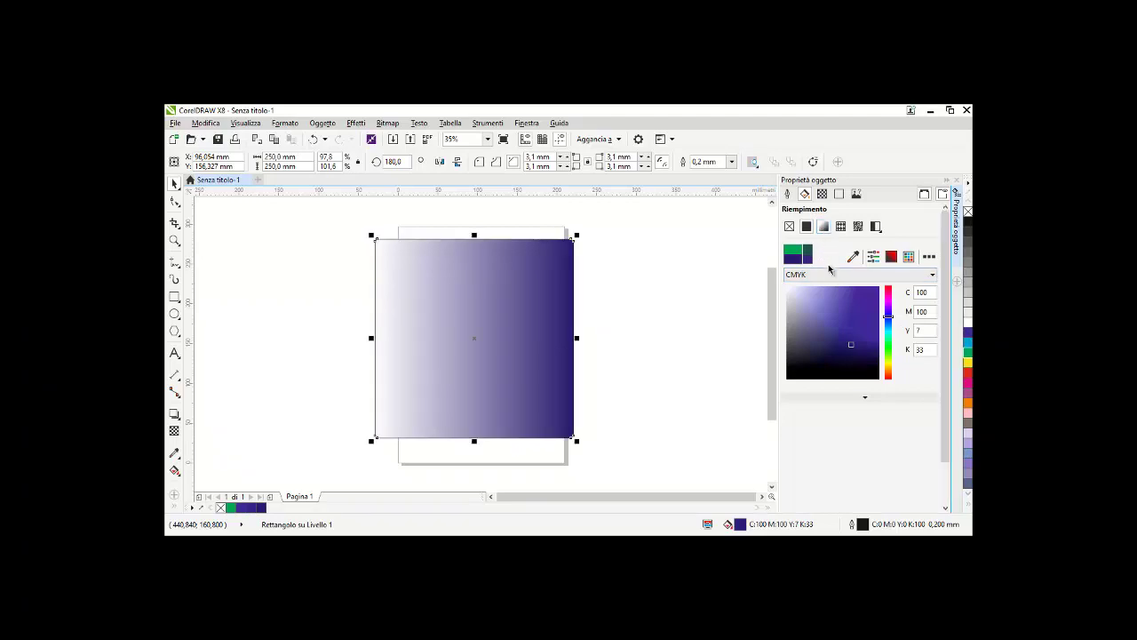
Try a radial gradient on the square, settle on a conical gradient, and set its blend midpoint to 86 %
mouse_move(805, 271)
left_mouse_down()
mouse_move(790, 271)
mouse_move(807, 271)
left_mouse_up()
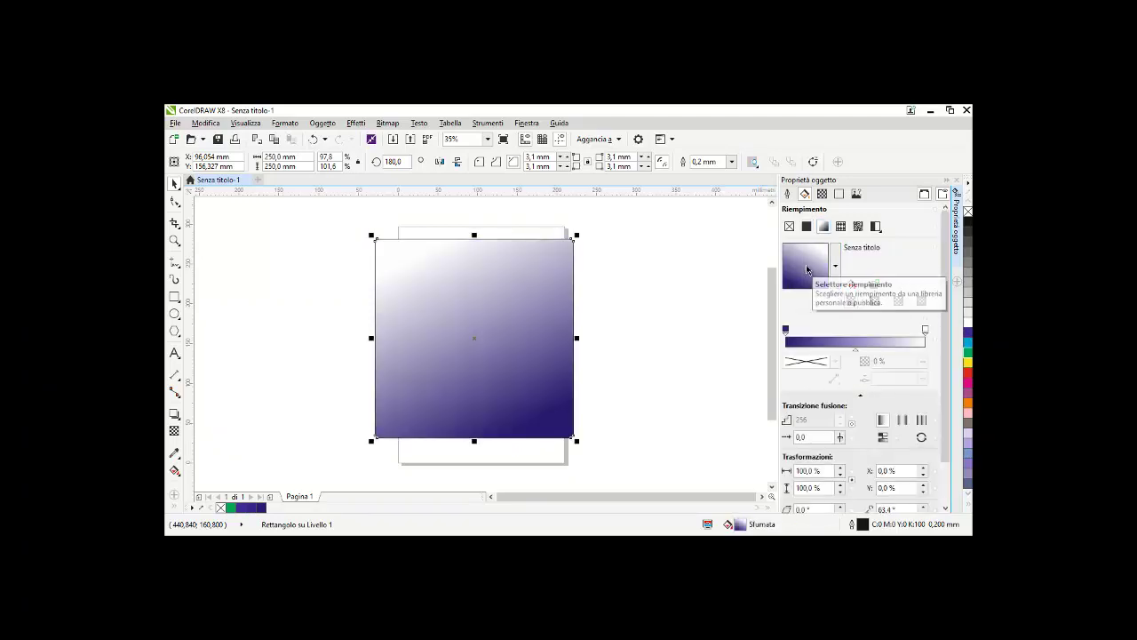
left_click(925, 331)
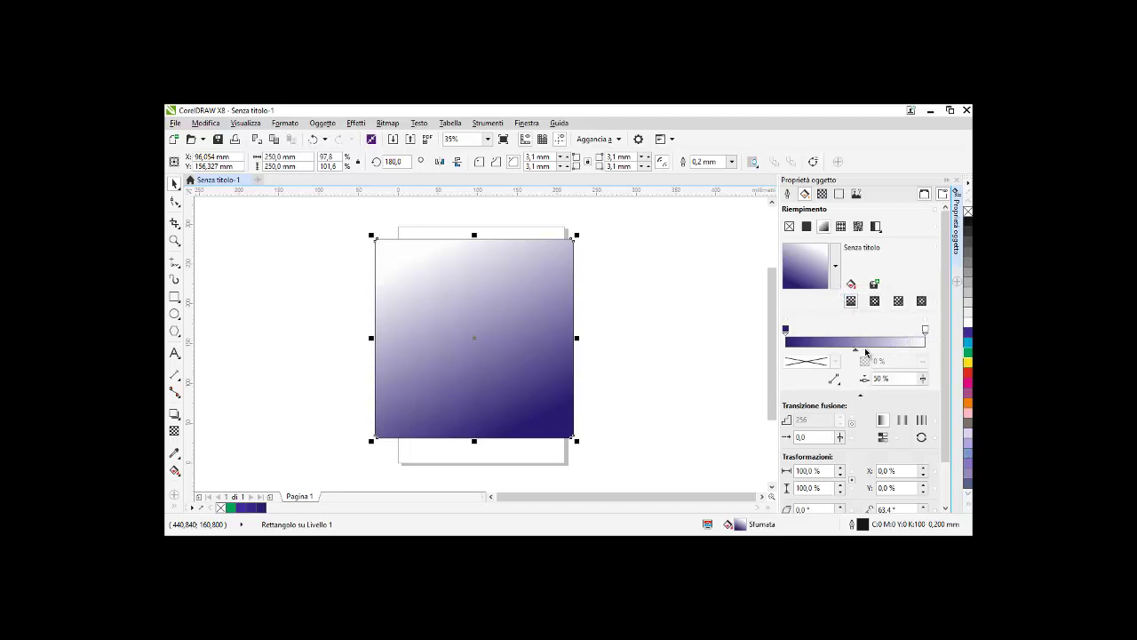
double_click(894, 342)
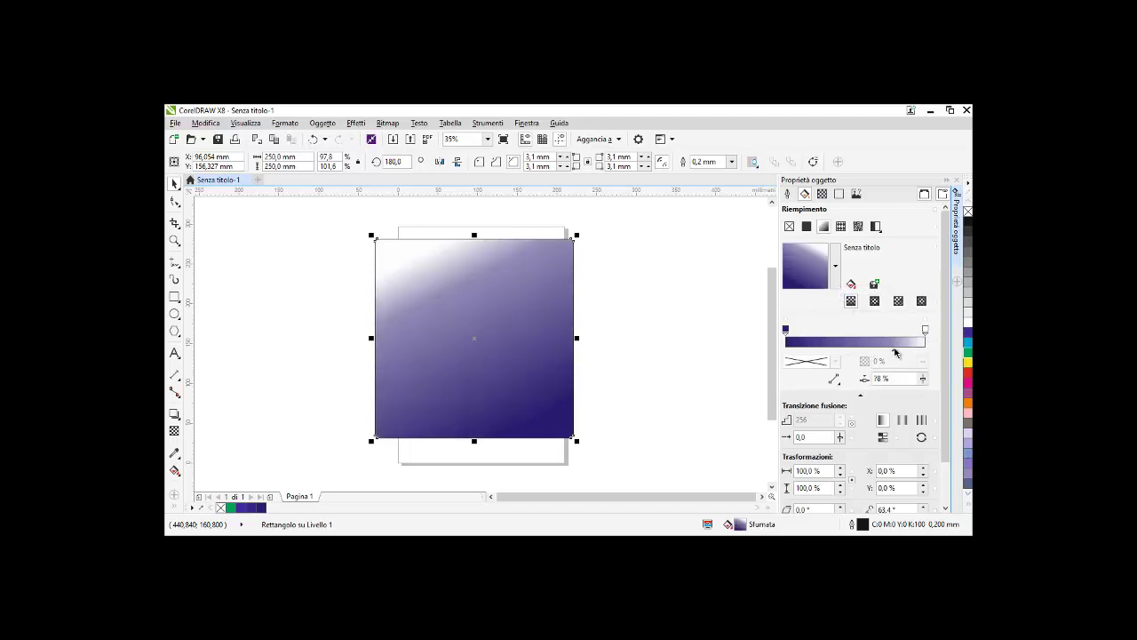
left_click(875, 300)
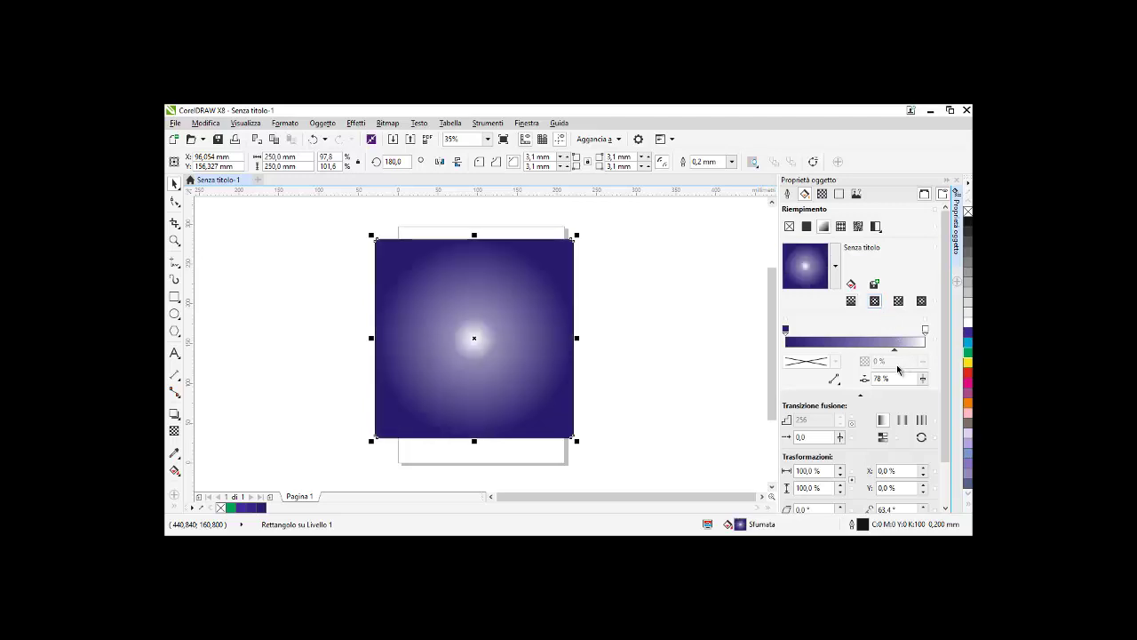
left_click(899, 302)
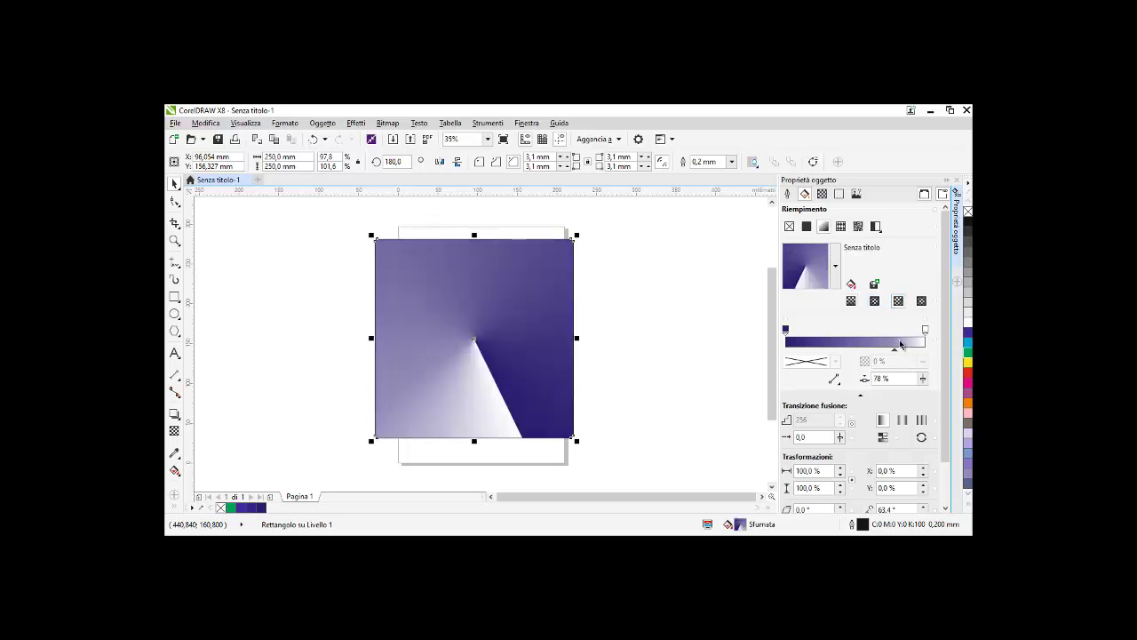
left_click_drag(898, 354, 905, 354)
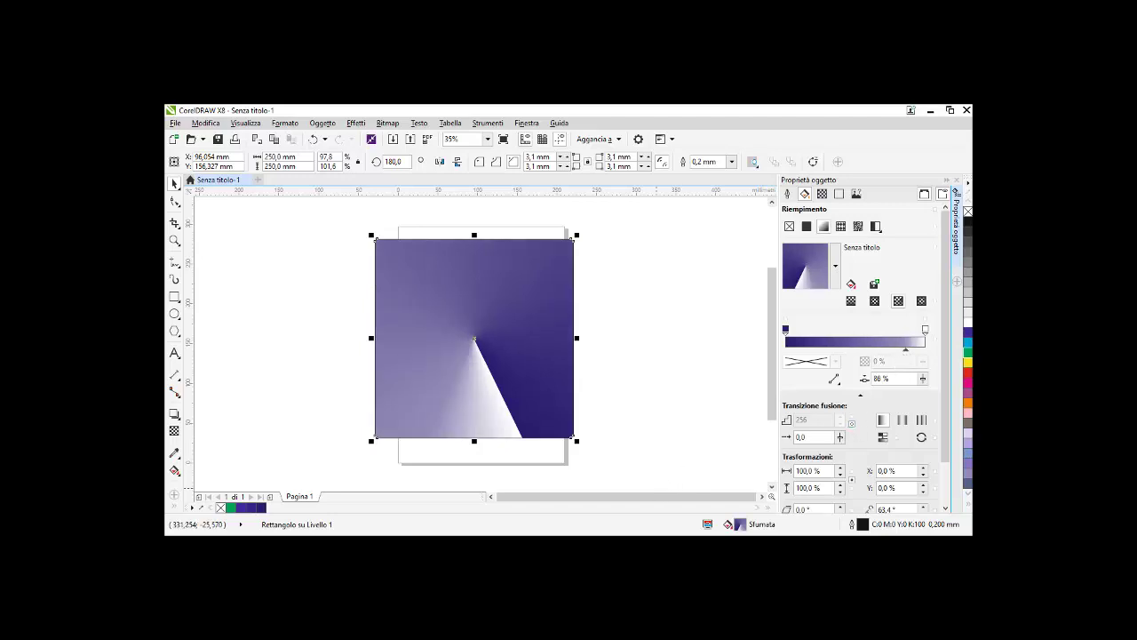
Switch to Notepad and add the line "ecco perfetto ora proviamo a crare una scritta che si abbini bene con lo sfondo"
key("alt+Tab")
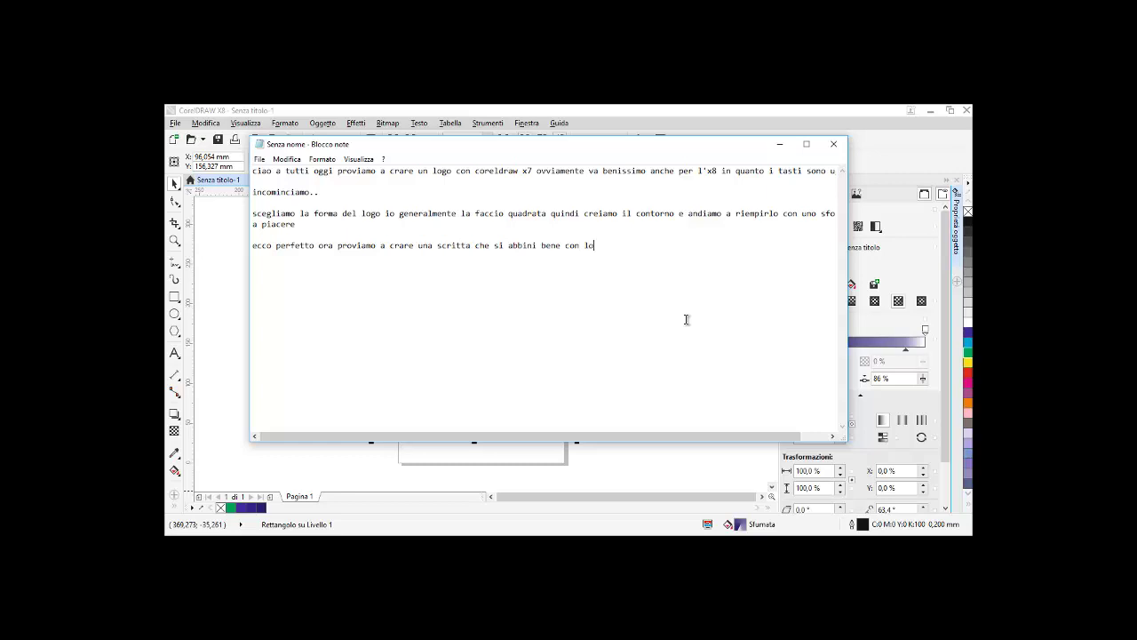
type("ndo")
left_click(202, 321)
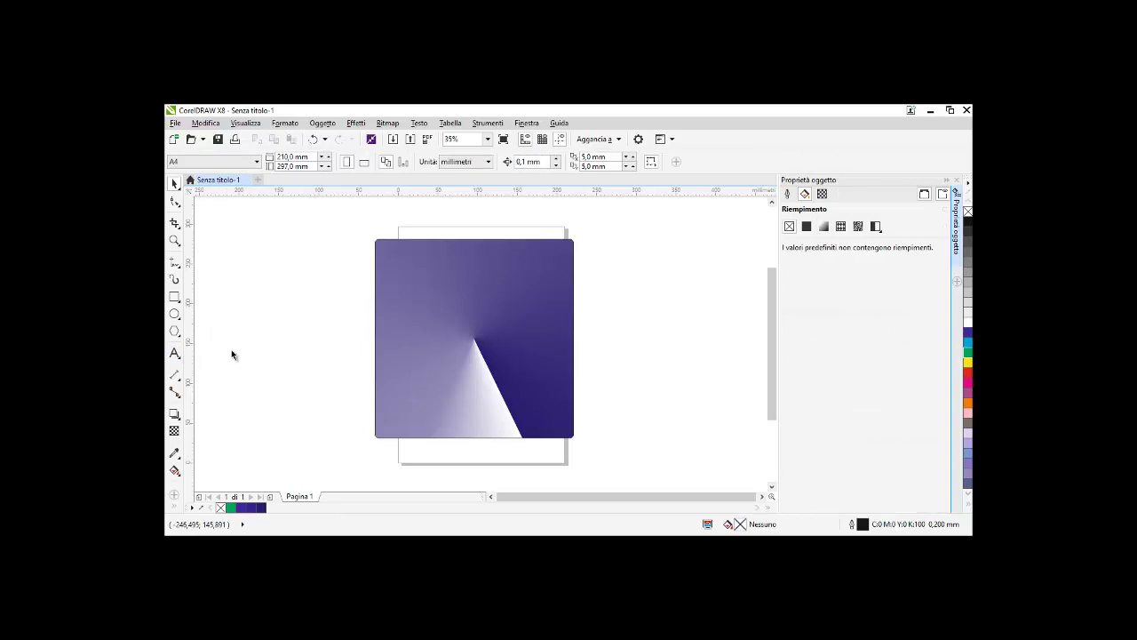
Draw a paragraph text frame about 248 by 107 mm and position it over the upper half of the square
left_click(174, 352)
left_click(374, 278)
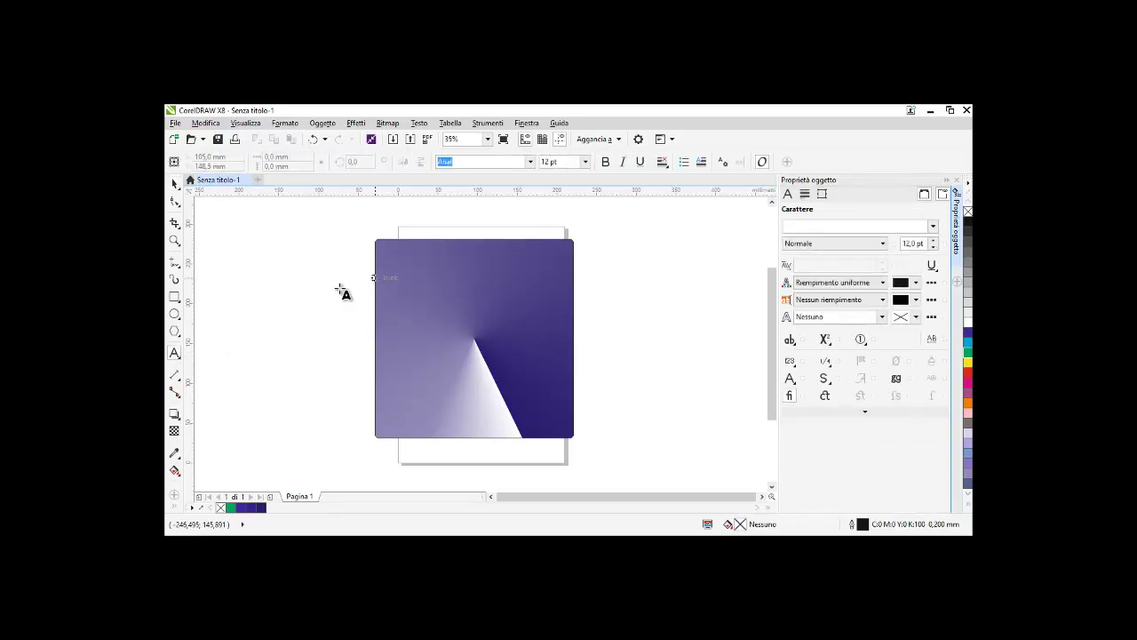
left_click_drag(286, 258, 483, 343)
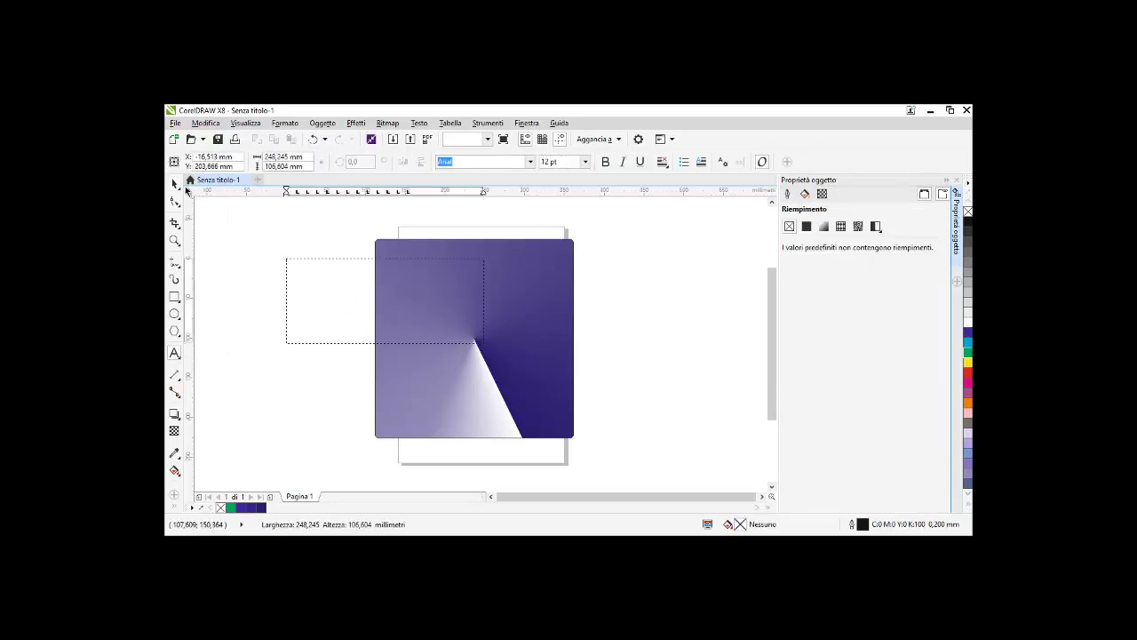
left_click(176, 184)
left_click_drag(386, 306, 473, 301)
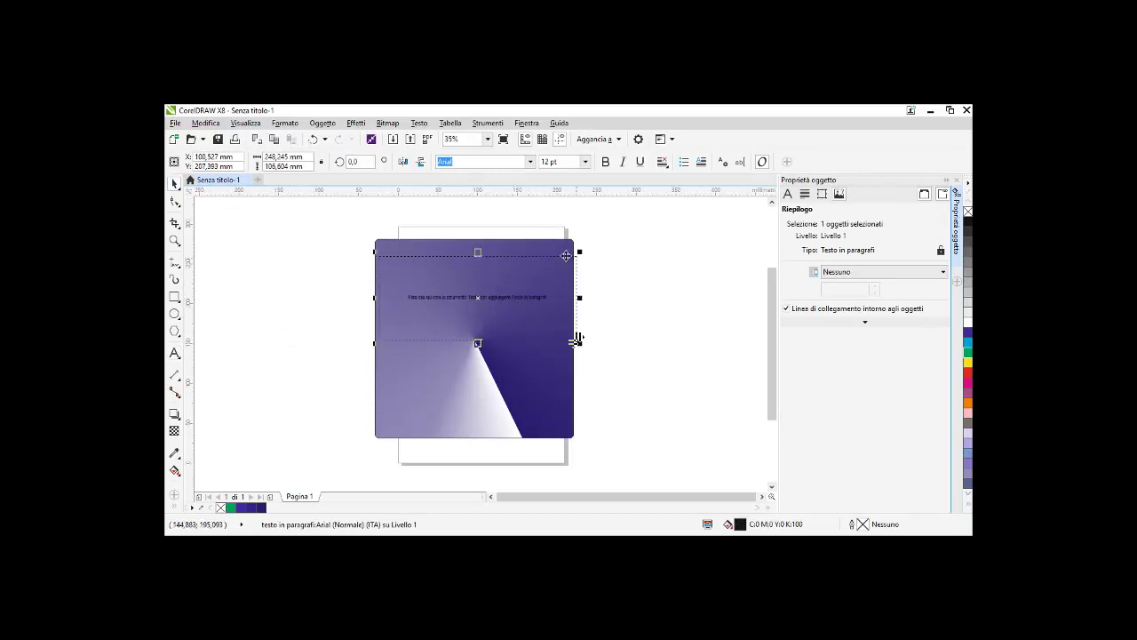
Shrink the text frame to fit within the square and rotate it about 12 degrees counterclockwise
left_click_drag(579, 253, 559, 261)
left_click_drag(482, 307, 507, 312)
left_click(506, 311)
left_click_drag(560, 342, 589, 328)
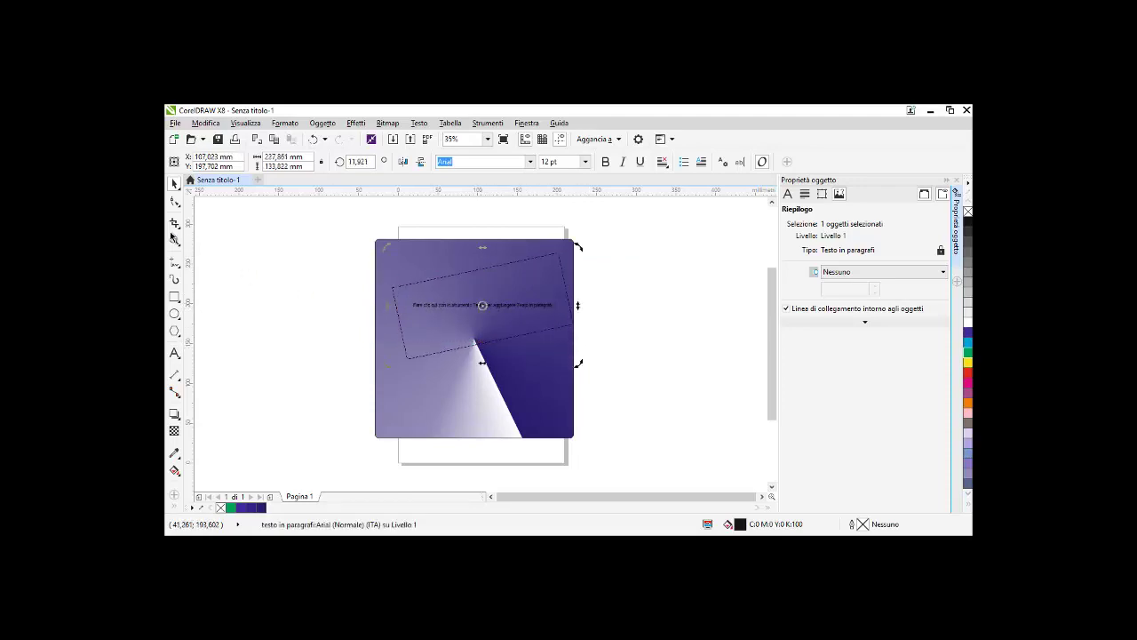
Enter the text "prova logo" in the rotated frame and set its font size to 122 pt
left_click(174, 352)
left_click(481, 306)
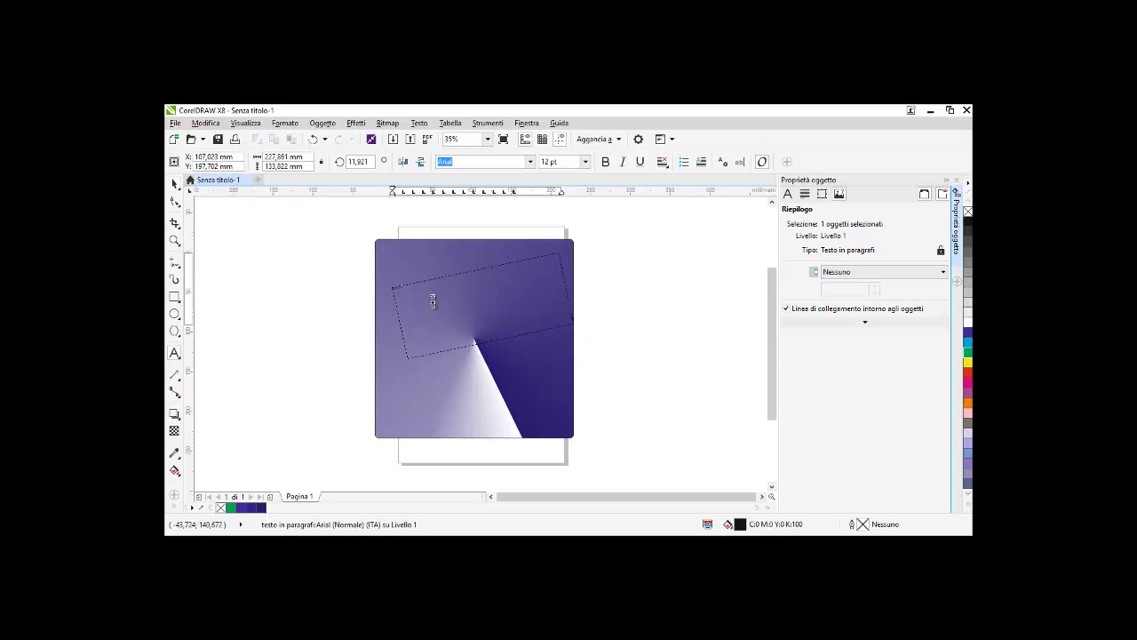
left_click(401, 287)
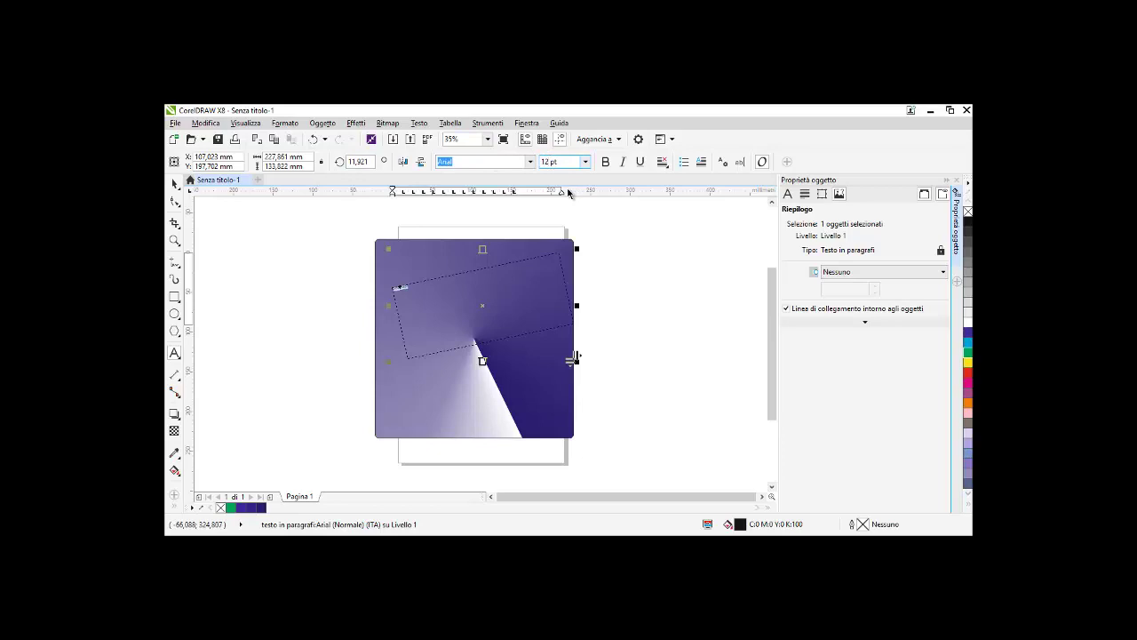
key("Return")
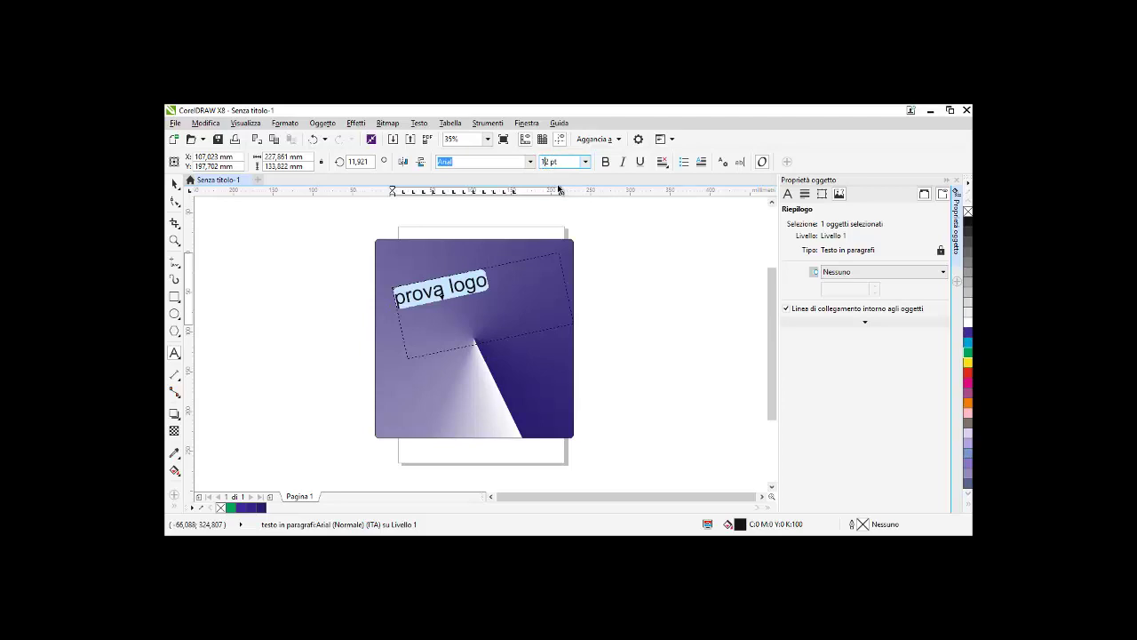
type("2")
key("Return")
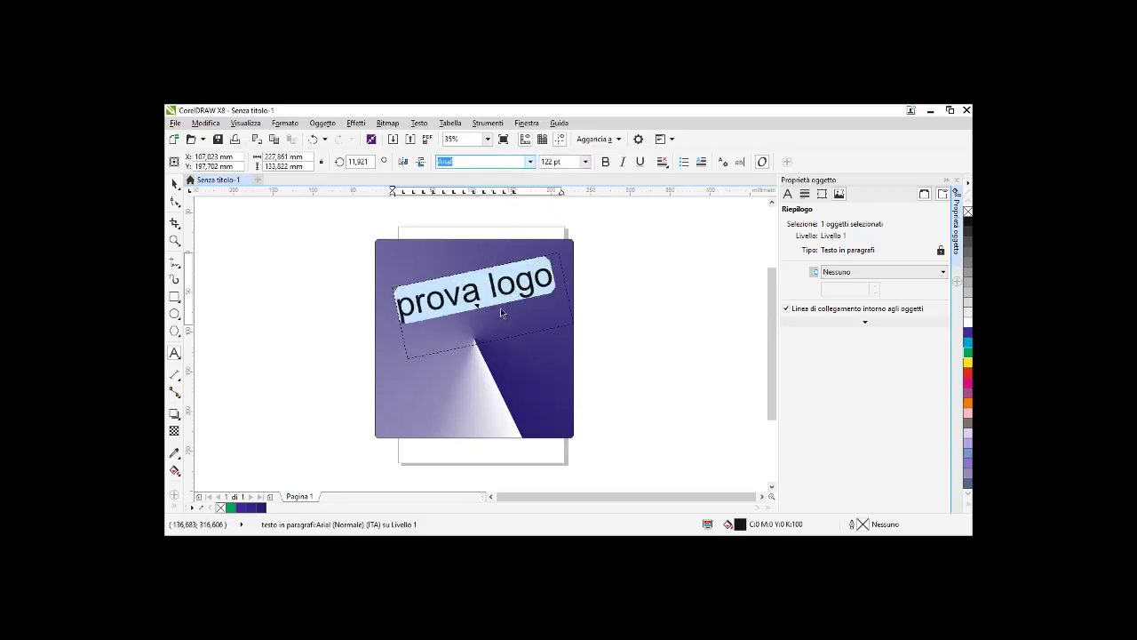
Change the font of the "prova logo" text to Freehand521 BT
scroll(513, 306, "down", 3)
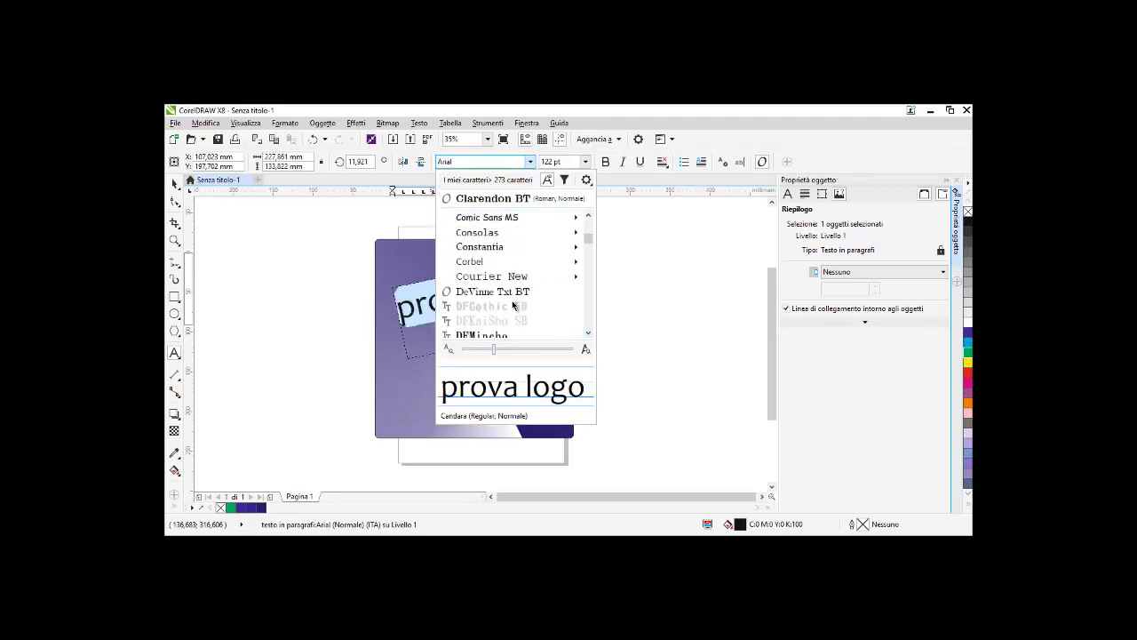
scroll(513, 306, "down", 6)
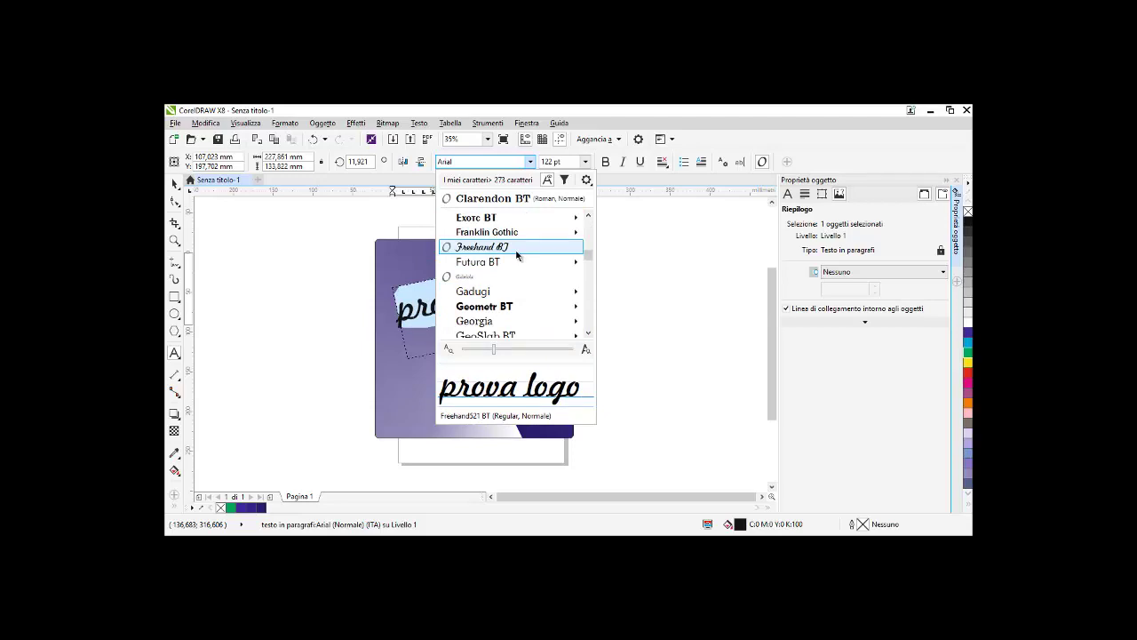
left_click(516, 252)
left_click(292, 358)
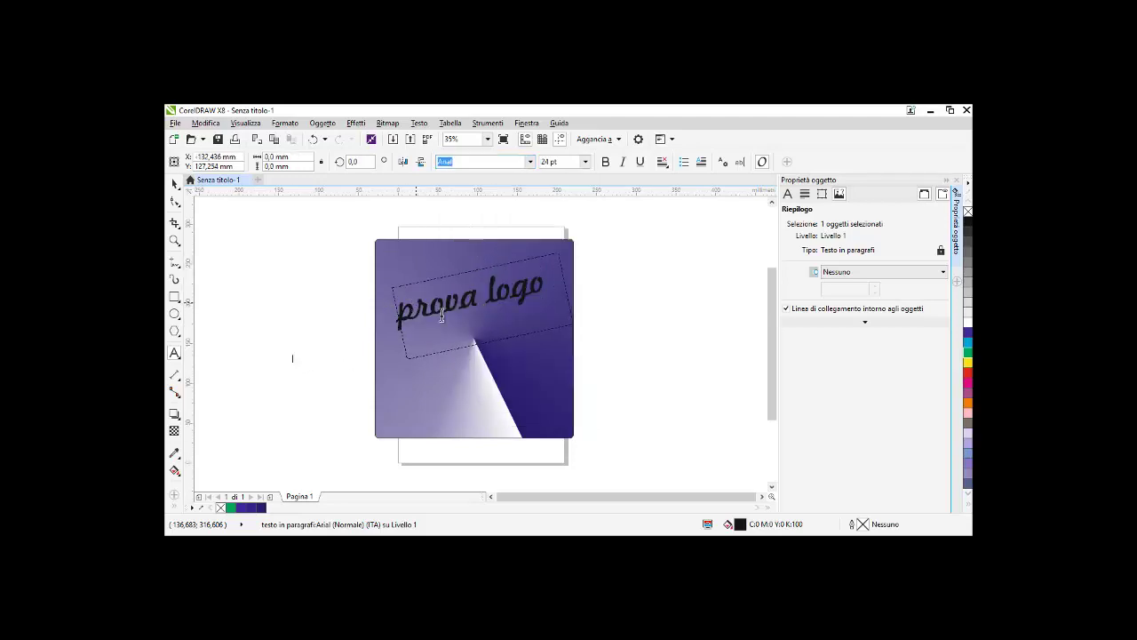
left_click(324, 353)
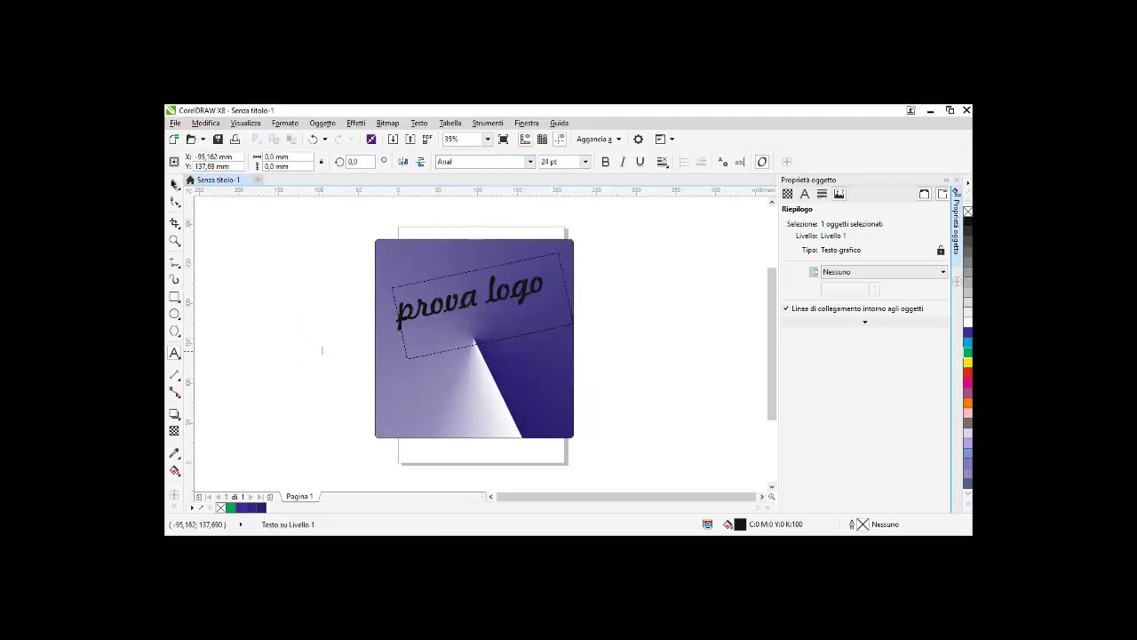
Move the gradient square about 8 mm to the right behind the text, leaving nothing selected
key("space")
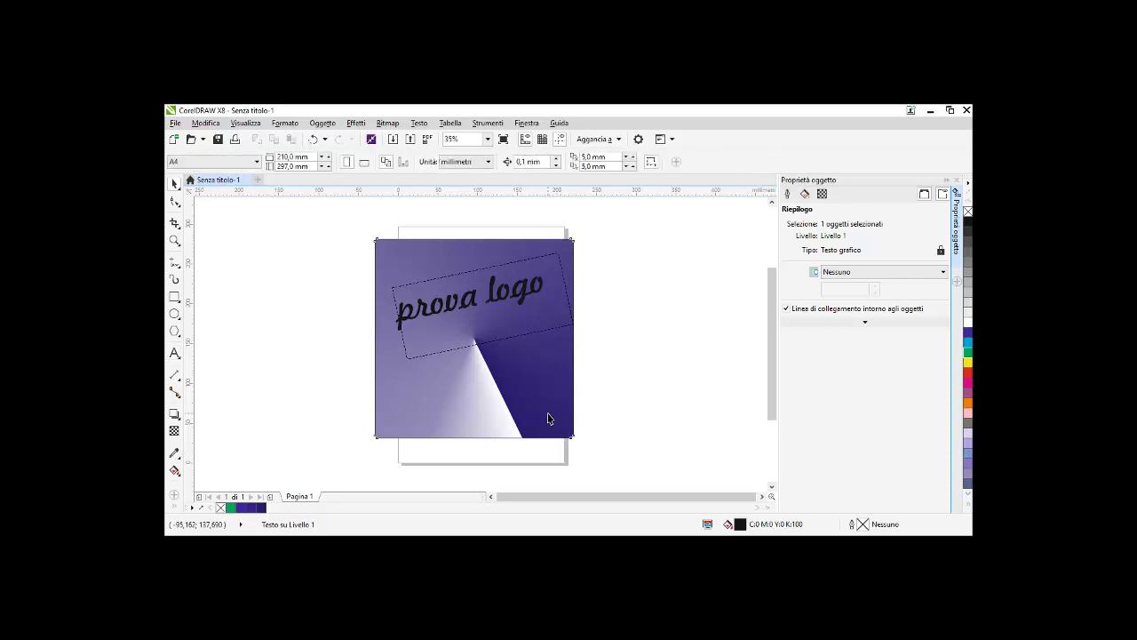
left_click(545, 401)
left_click(548, 401)
left_click_drag(555, 396, 562, 397)
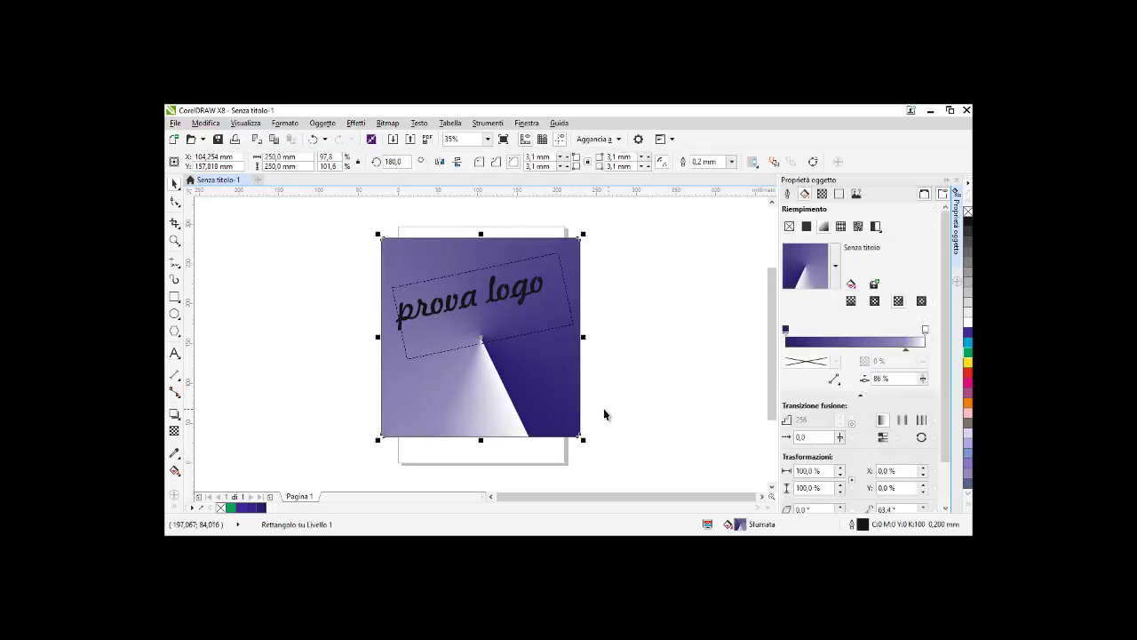
left_click(603, 408)
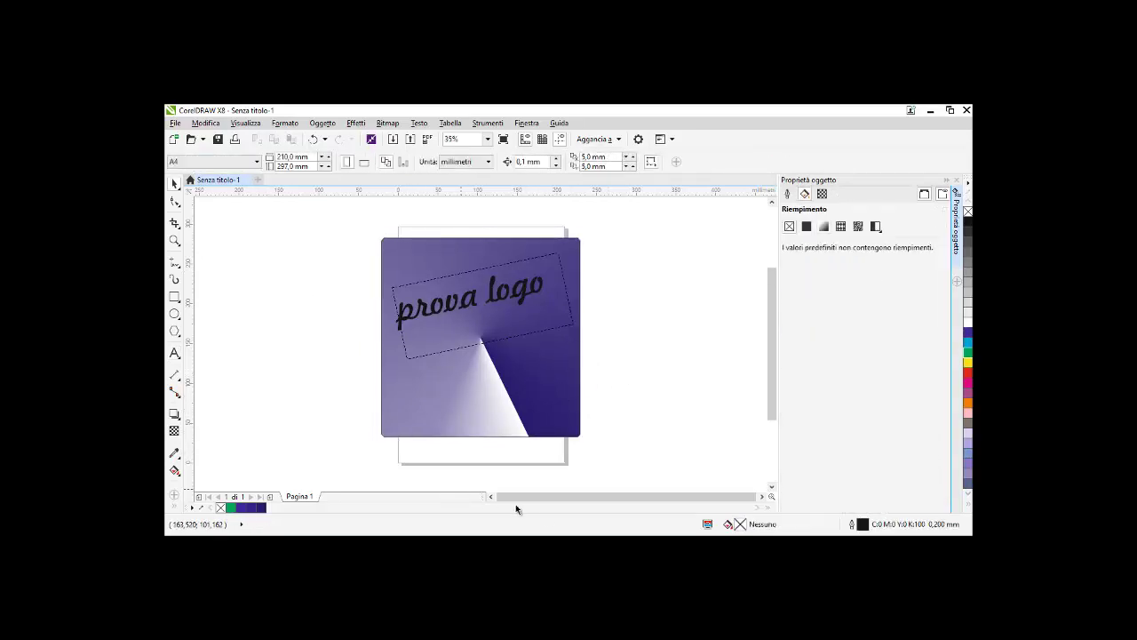
Switch to Notepad and add "ecco perfetto ora andiamo a mettere un simbolo che identifichi il nostro logo" and a line beginning "io per esempio metto"
key("alt+Tab")
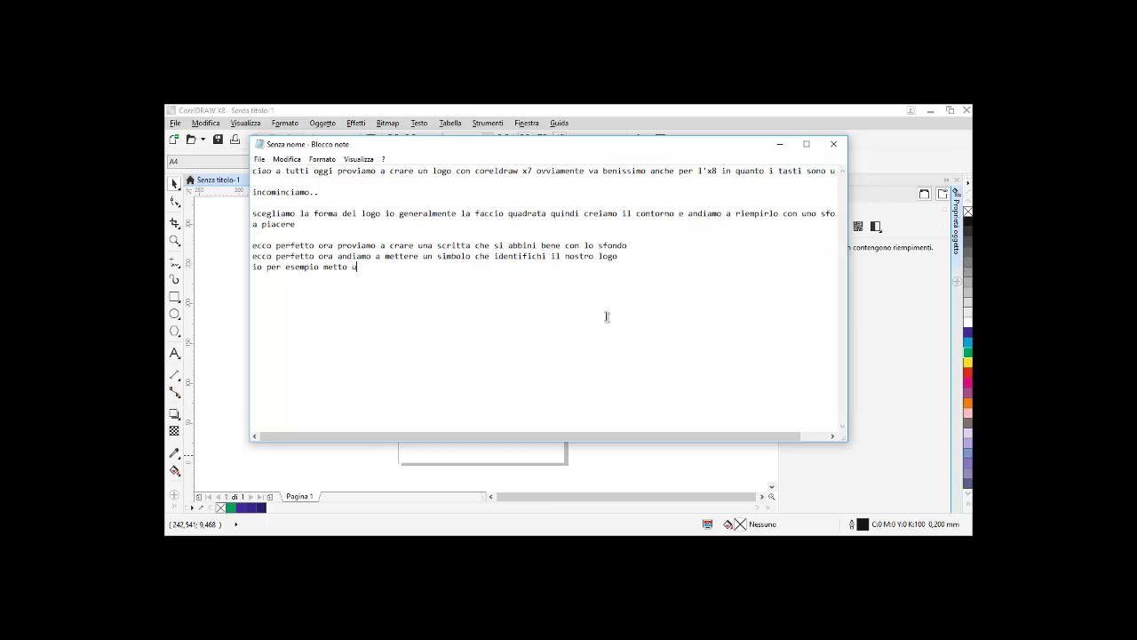
left_click(228, 392)
Draw a second paragraph text frame about 200 by 69 mm in the lower half of the square
left_click(500, 339)
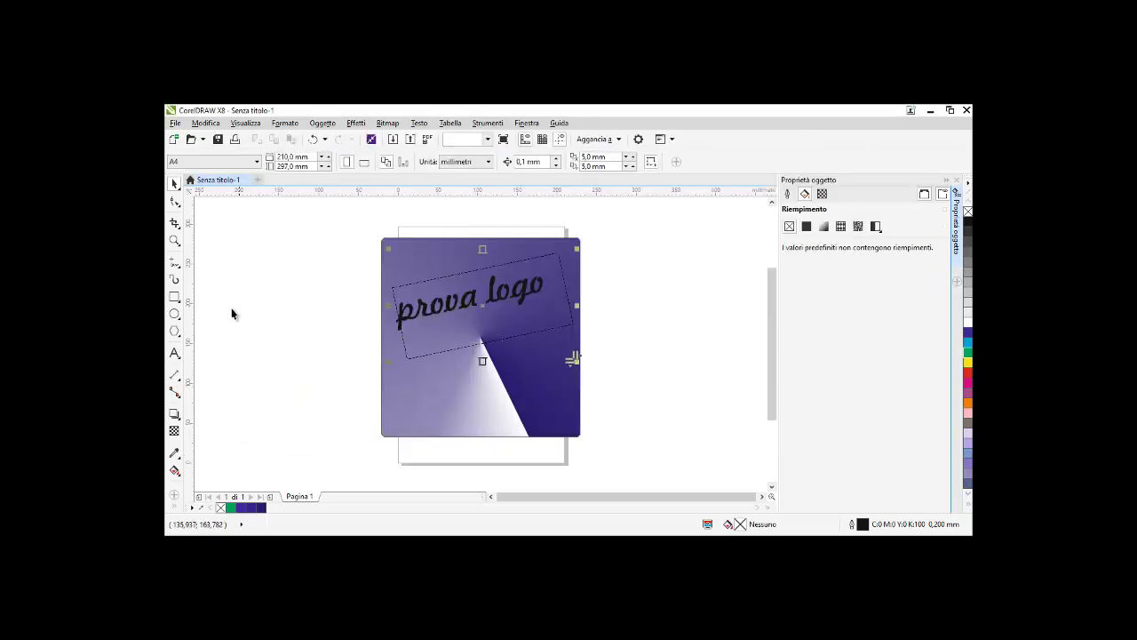
left_click(174, 352)
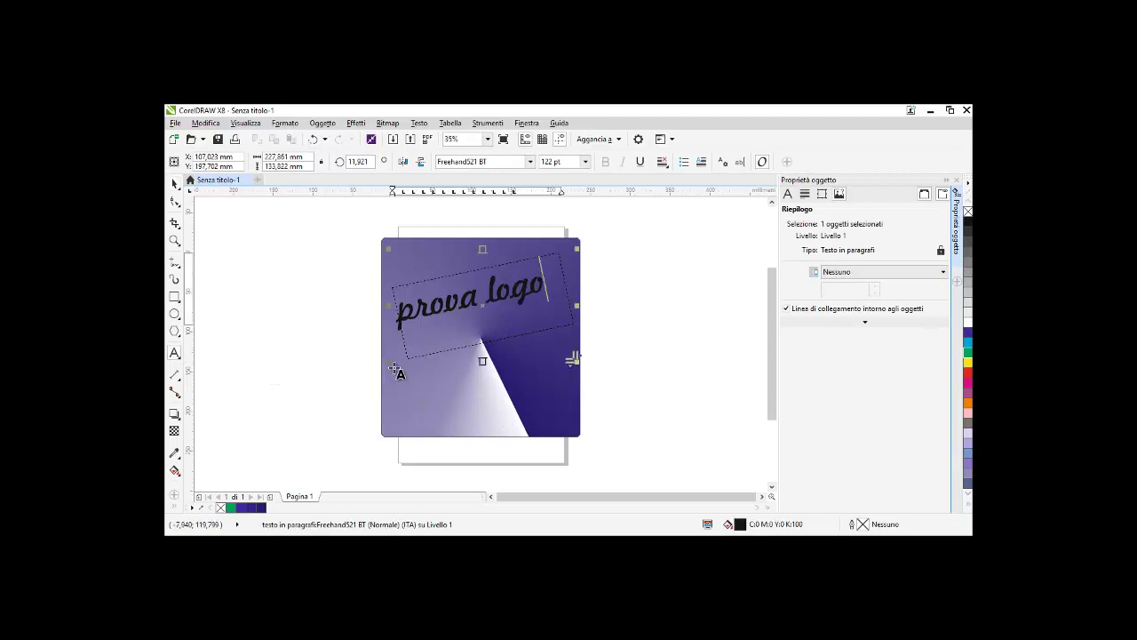
left_click_drag(464, 362, 558, 417)
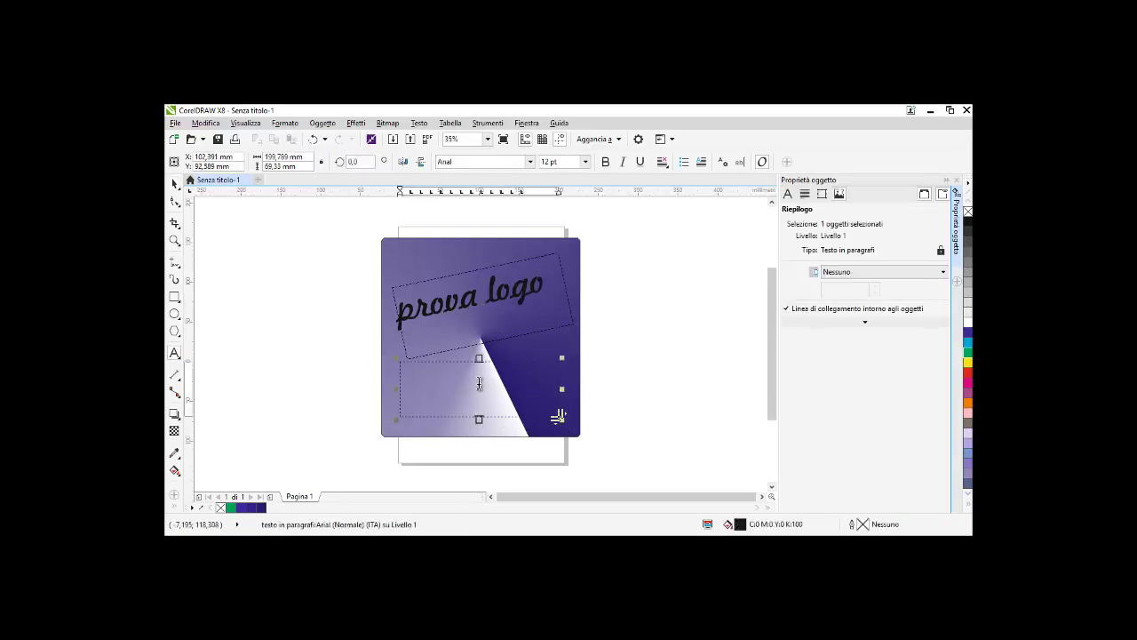
left_click(549, 161)
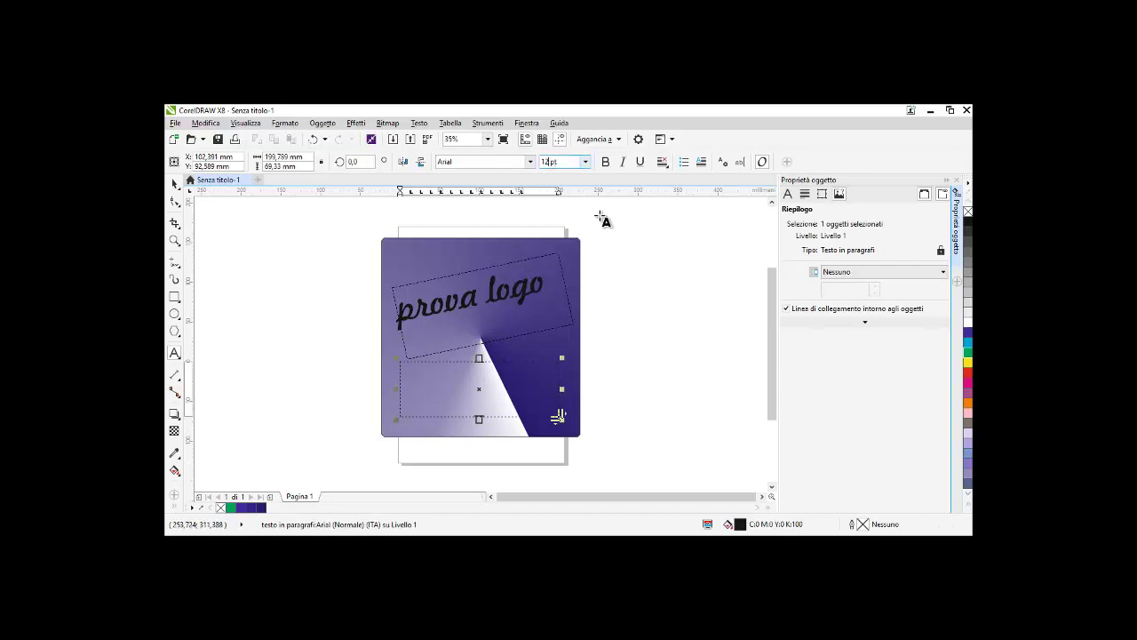
key("BackSpace")
key("BackSpace")
type("24")
key("Return")
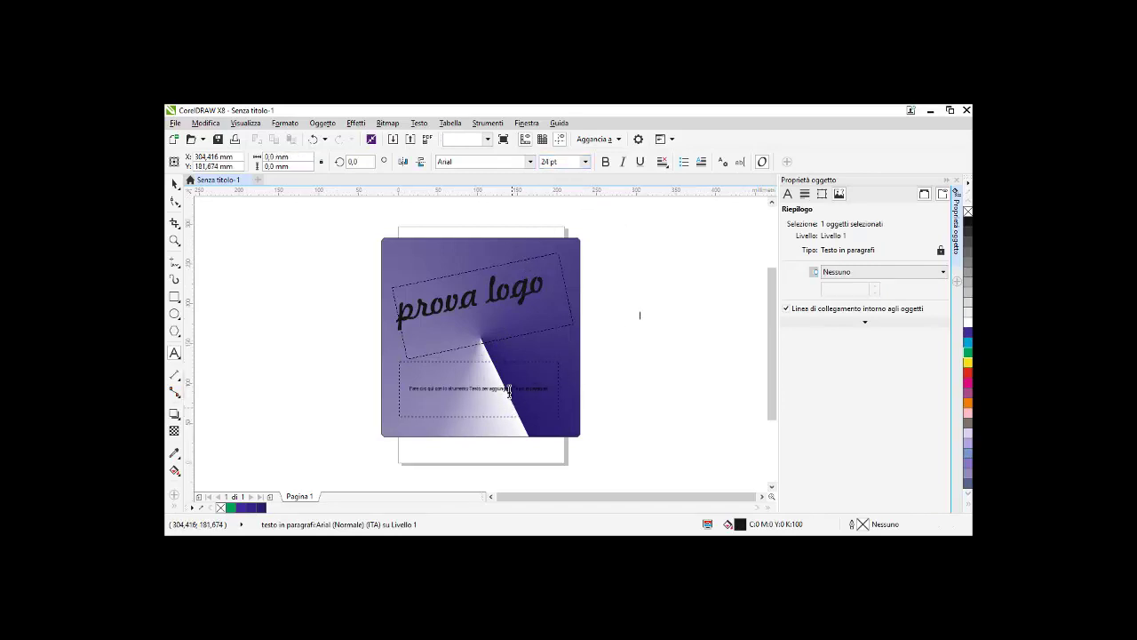
Set the font size of the lower text frame to 122 pt
left_click(509, 391)
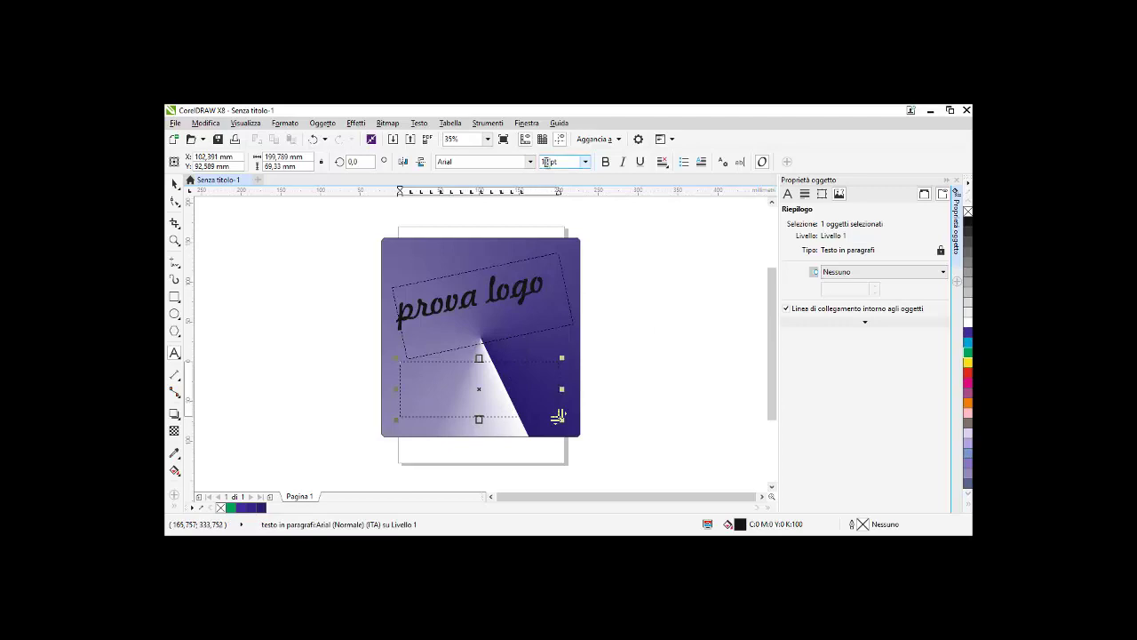
type("2")
key("Return")
left_click(788, 196)
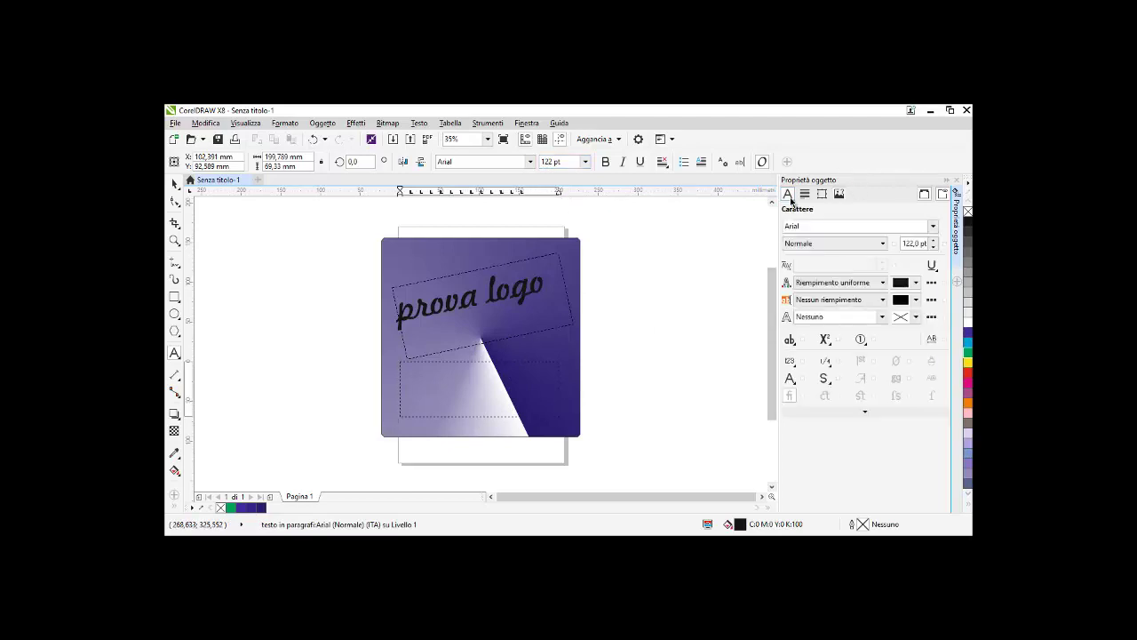
left_click(832, 283)
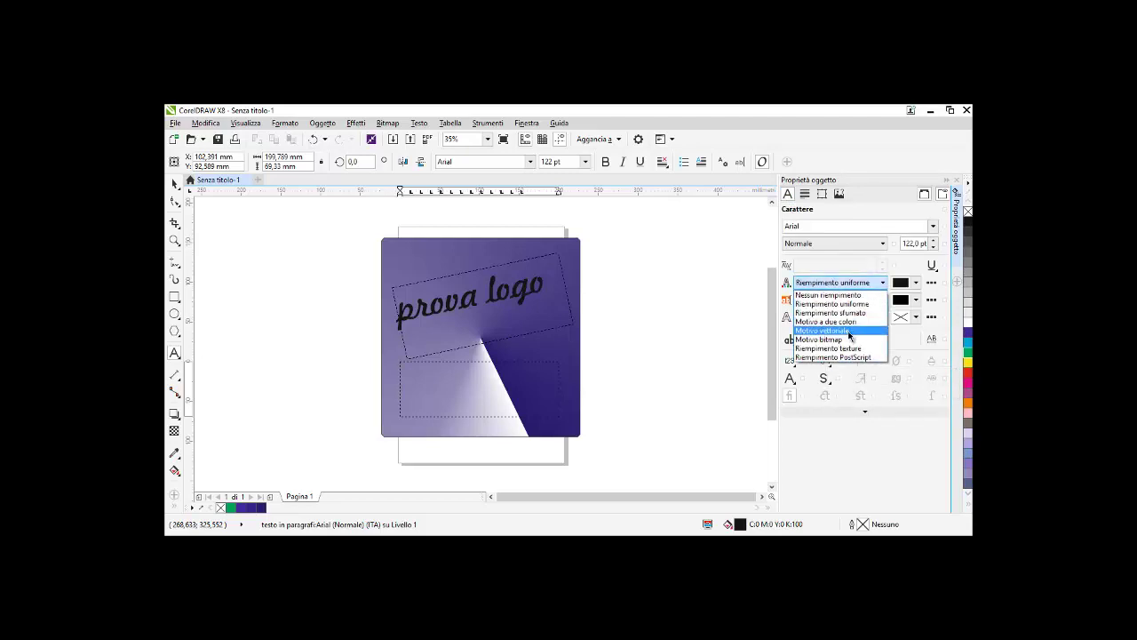
key("Escape")
Apply a gradient fill to the whole "prova logo" text
left_click(477, 295)
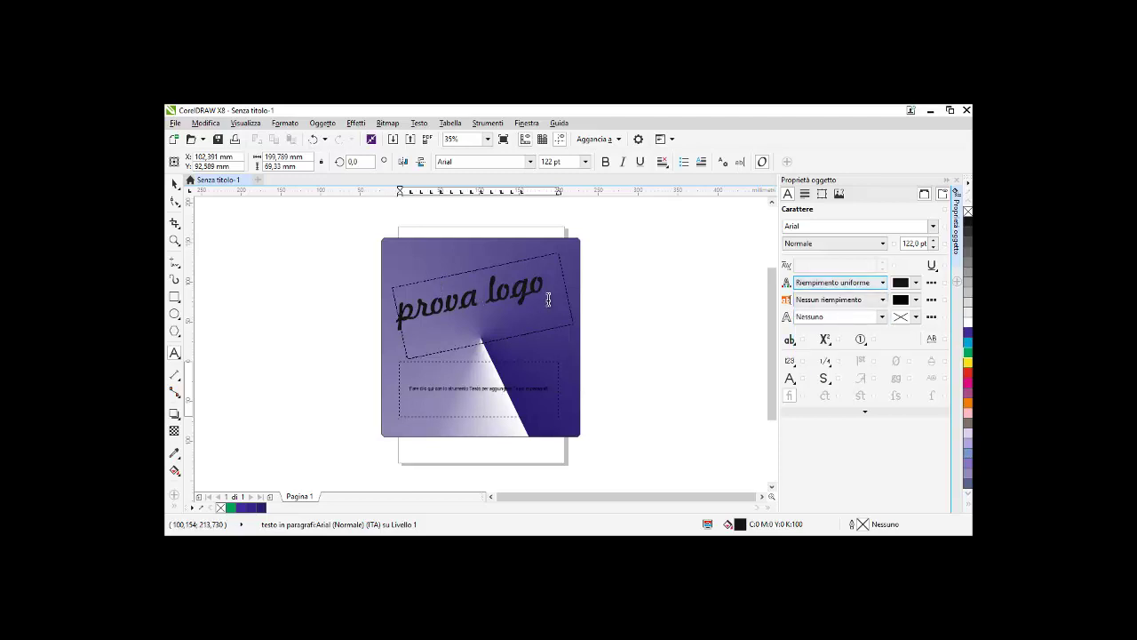
triple_click(461, 298)
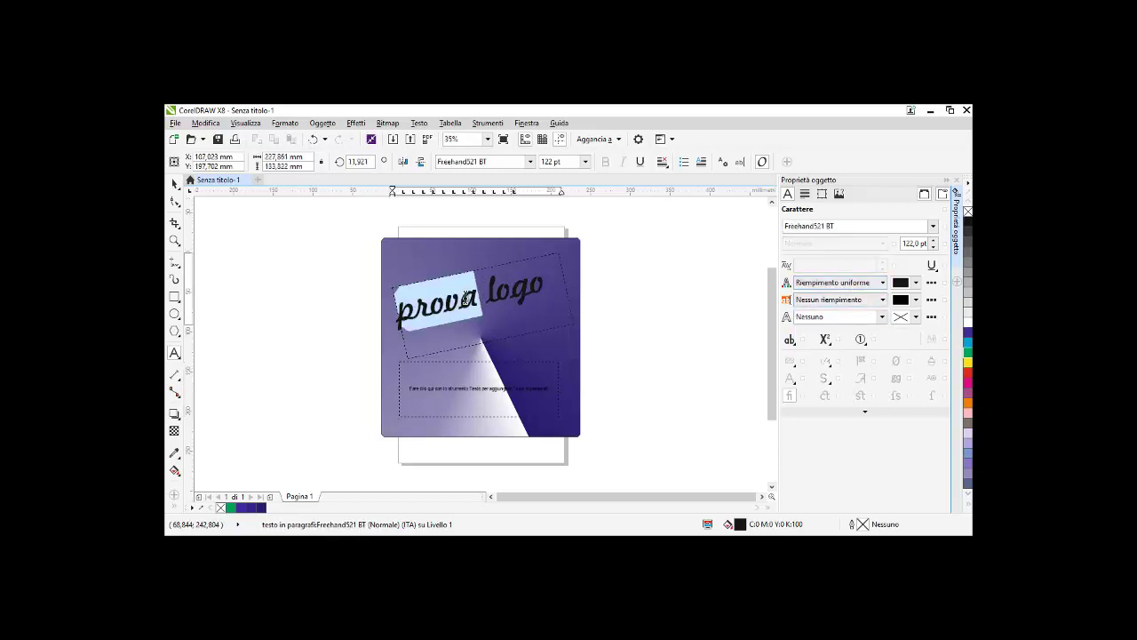
left_click(839, 283)
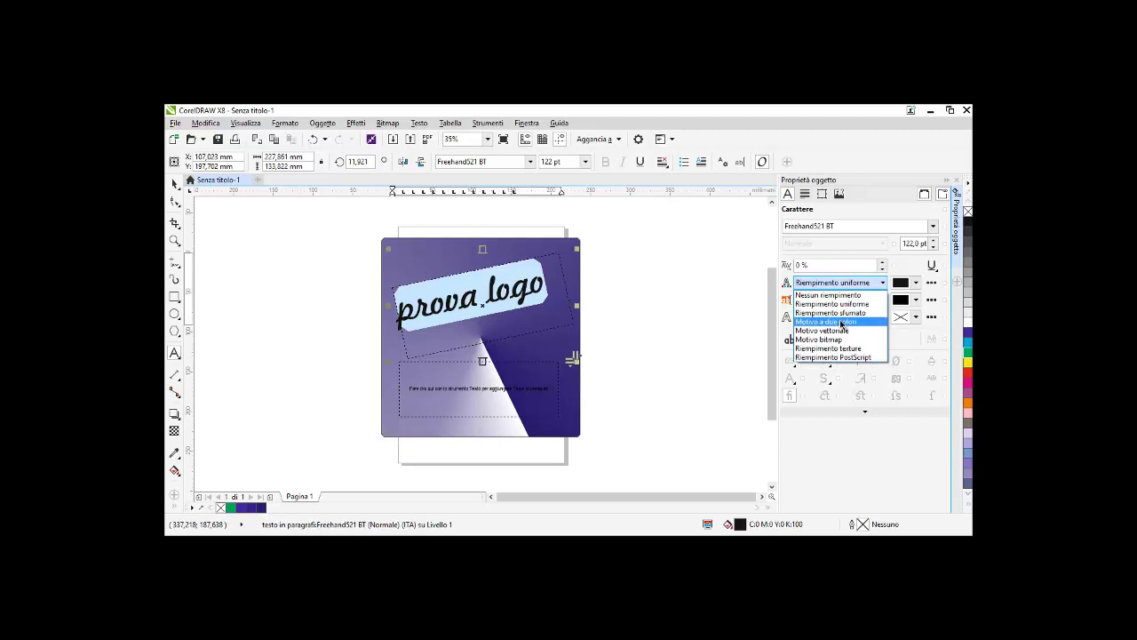
left_click(861, 313)
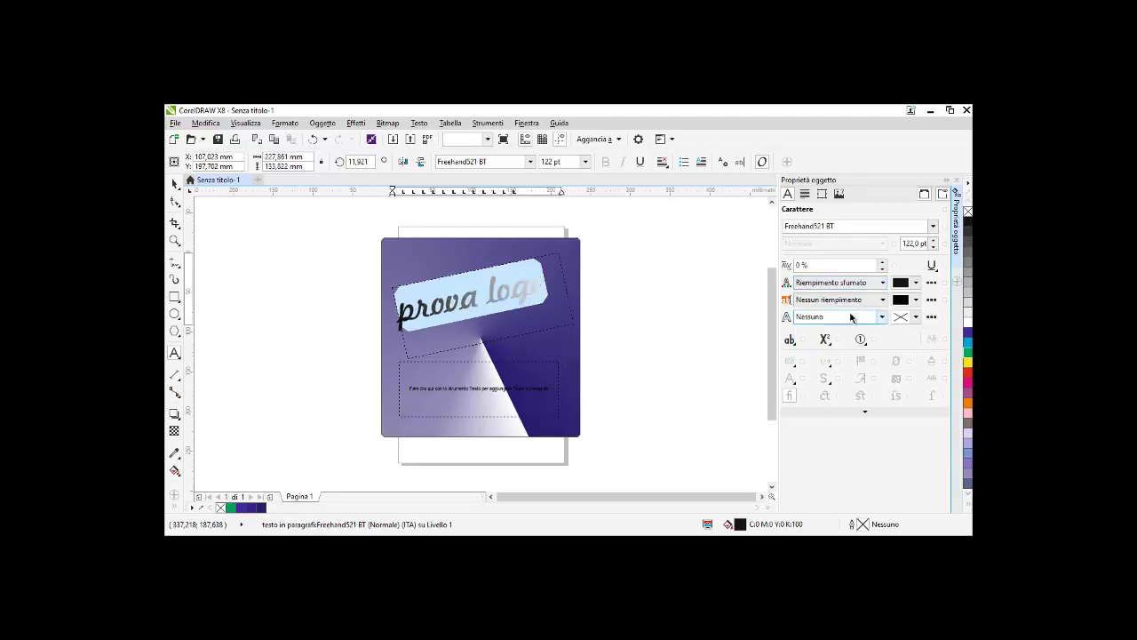
left_click(915, 284)
left_click(916, 283)
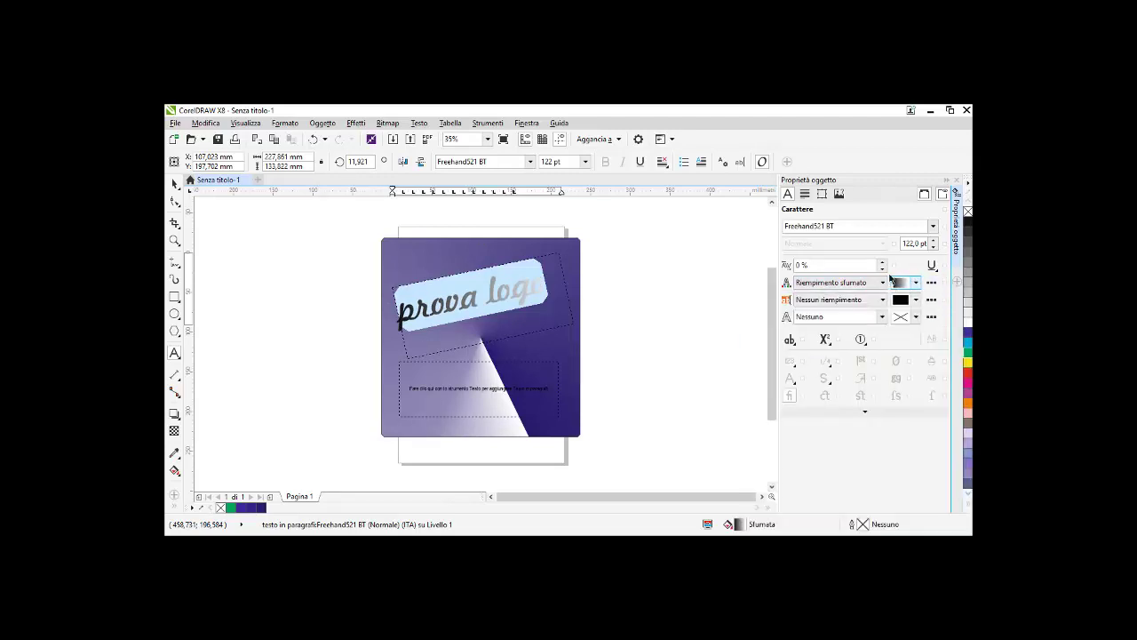
left_click(614, 355)
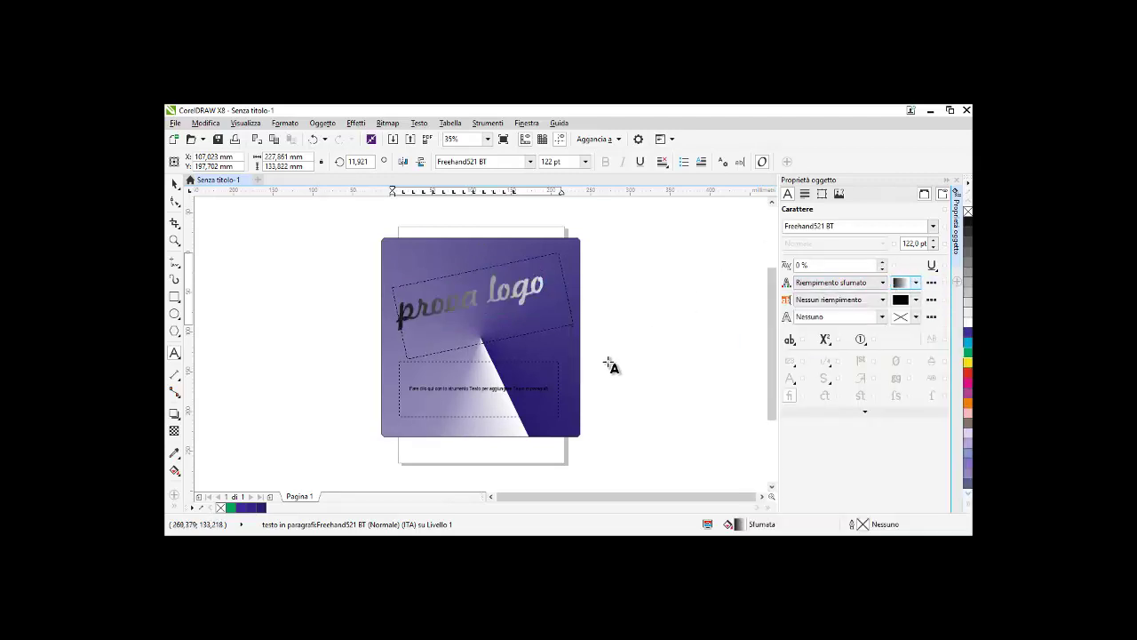
Try removing the fill from the word "prova", and undo the fill changes made to the "prova logo" text
left_click(478, 390)
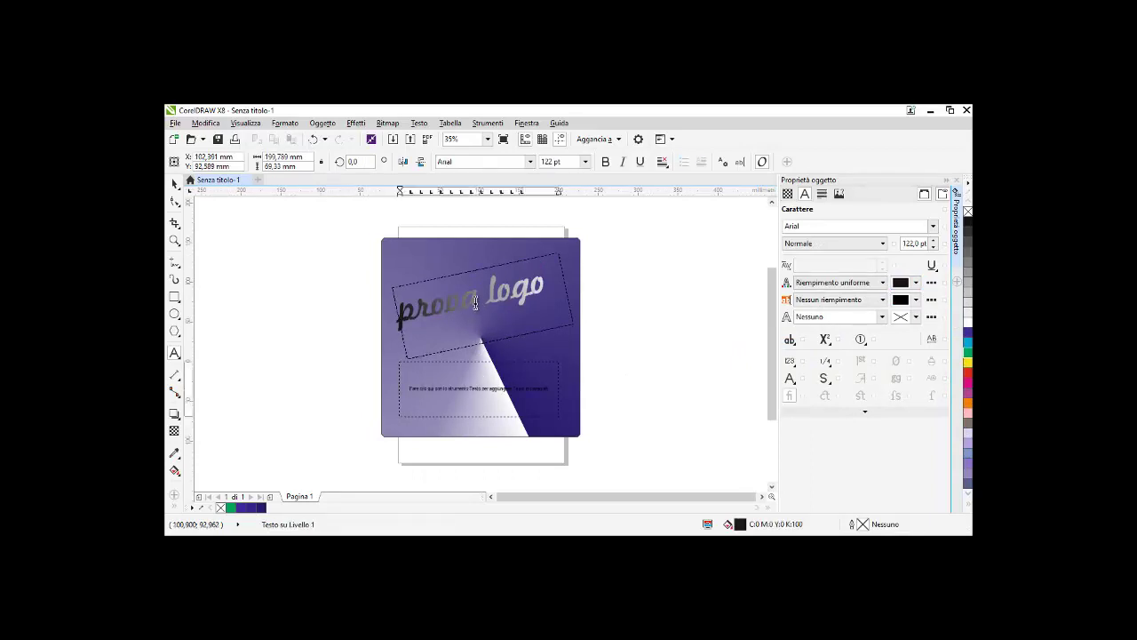
left_click(475, 304)
double_click(476, 304)
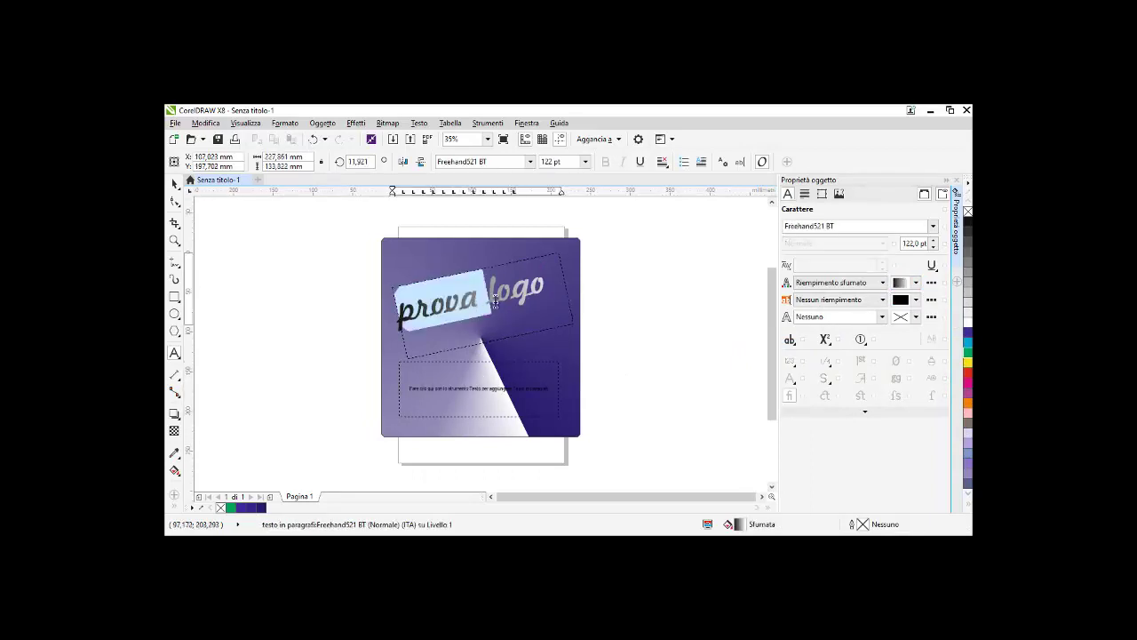
left_click(879, 283)
left_click(851, 301)
left_click(528, 397)
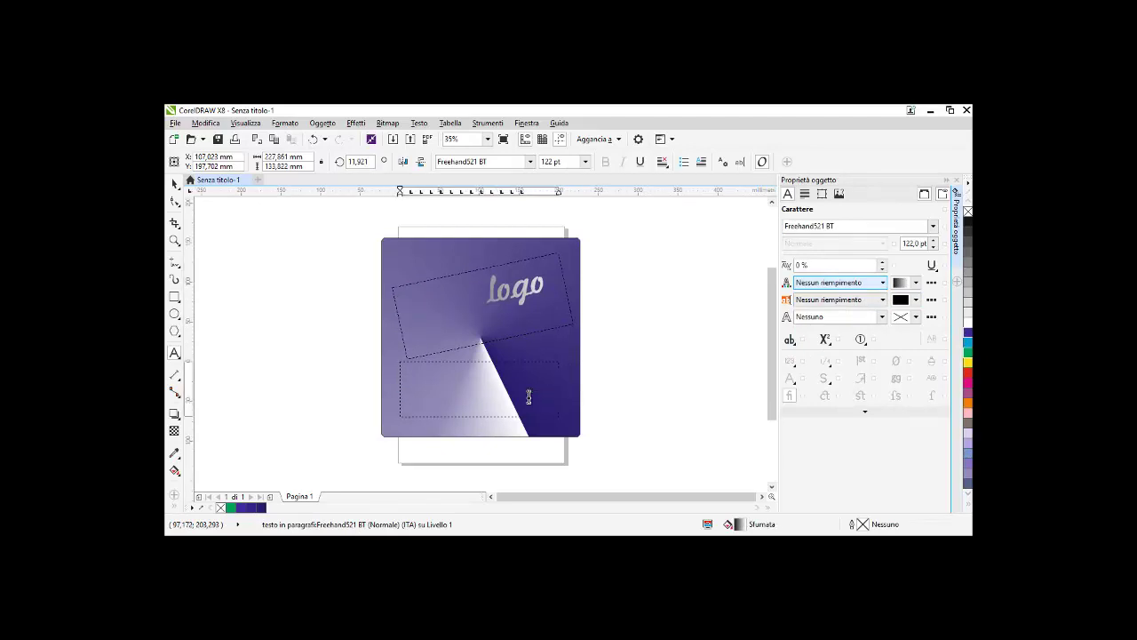
left_click(312, 139)
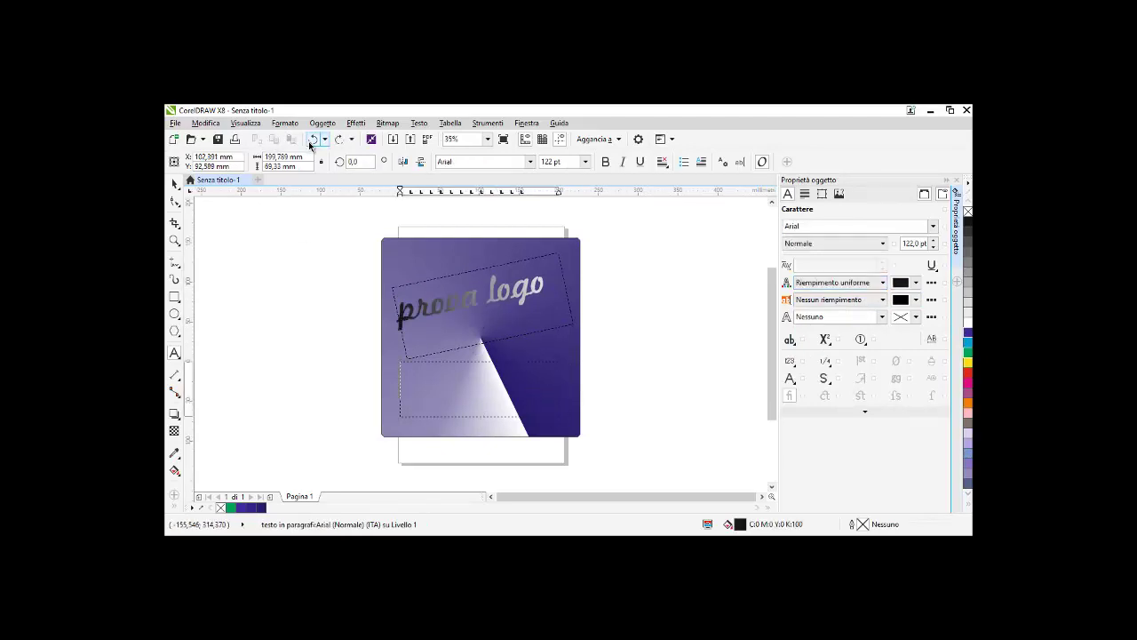
left_click(526, 395)
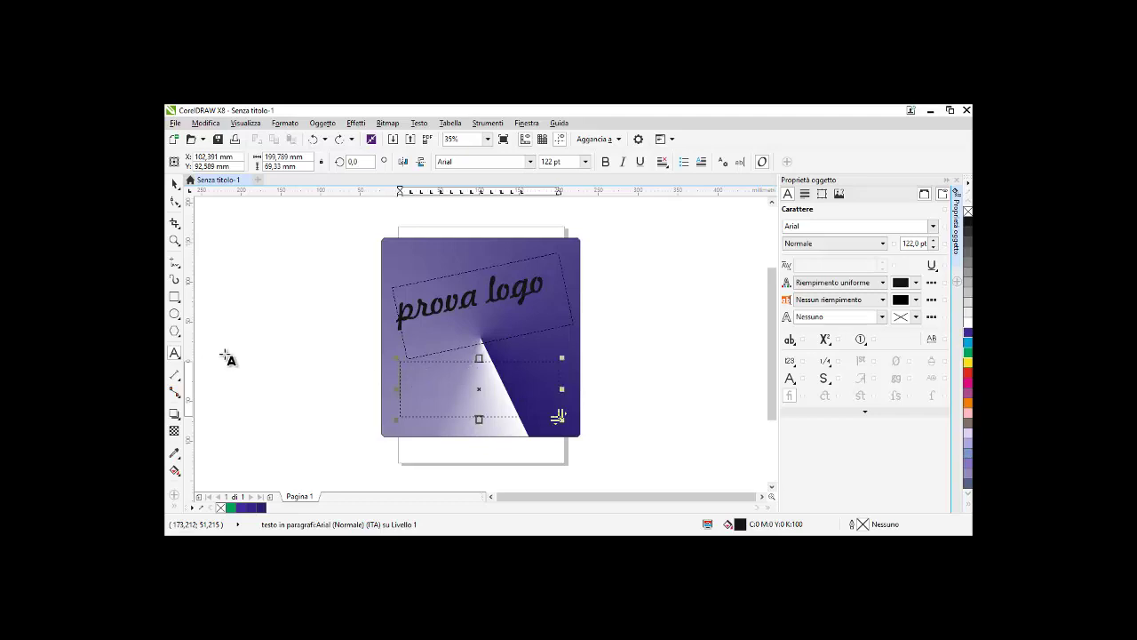
Draw an ellipse about 101 by 87 mm, centred in the lower half of the gradient square
key("F8")
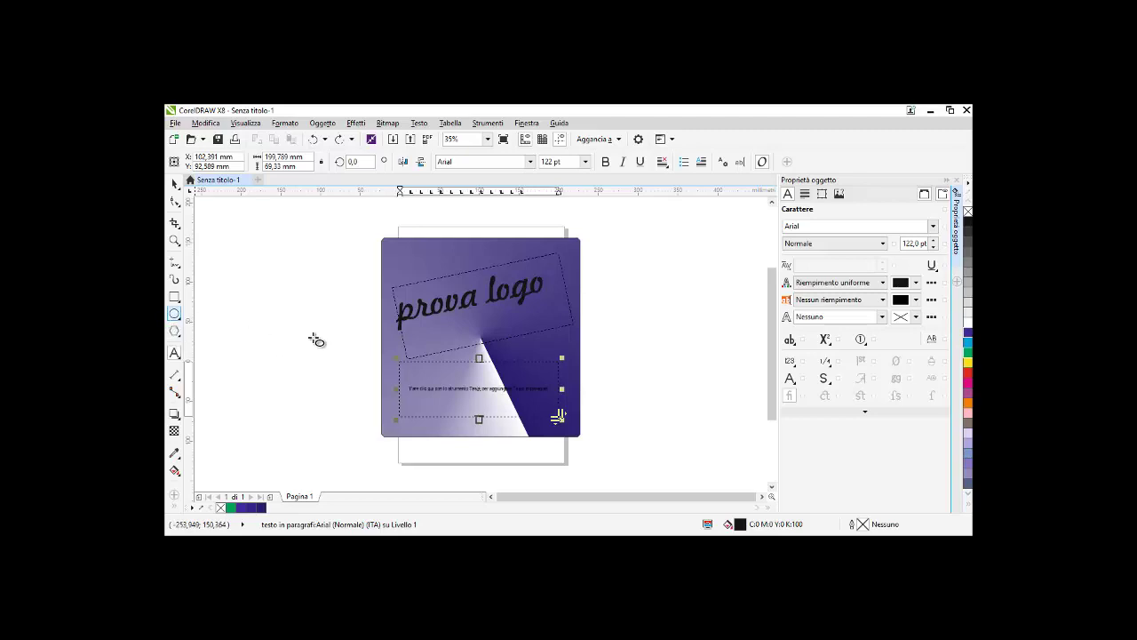
key("F7")
left_click_drag(477, 402, 519, 437)
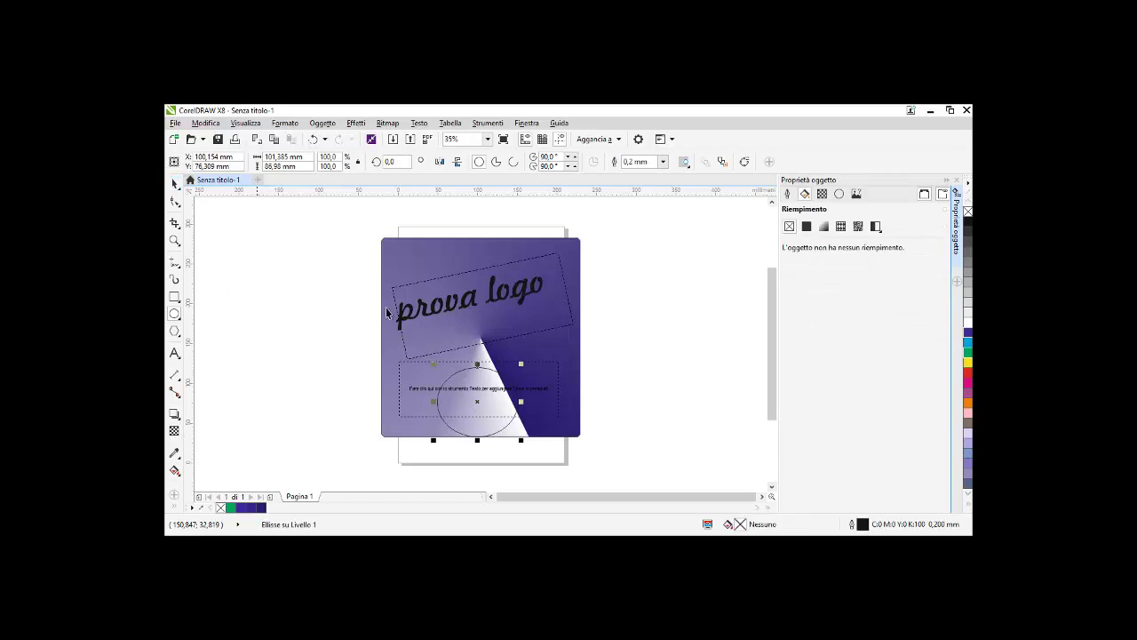
Delete the empty lower paragraph text frame overlapping the ellipse
left_click(550, 418)
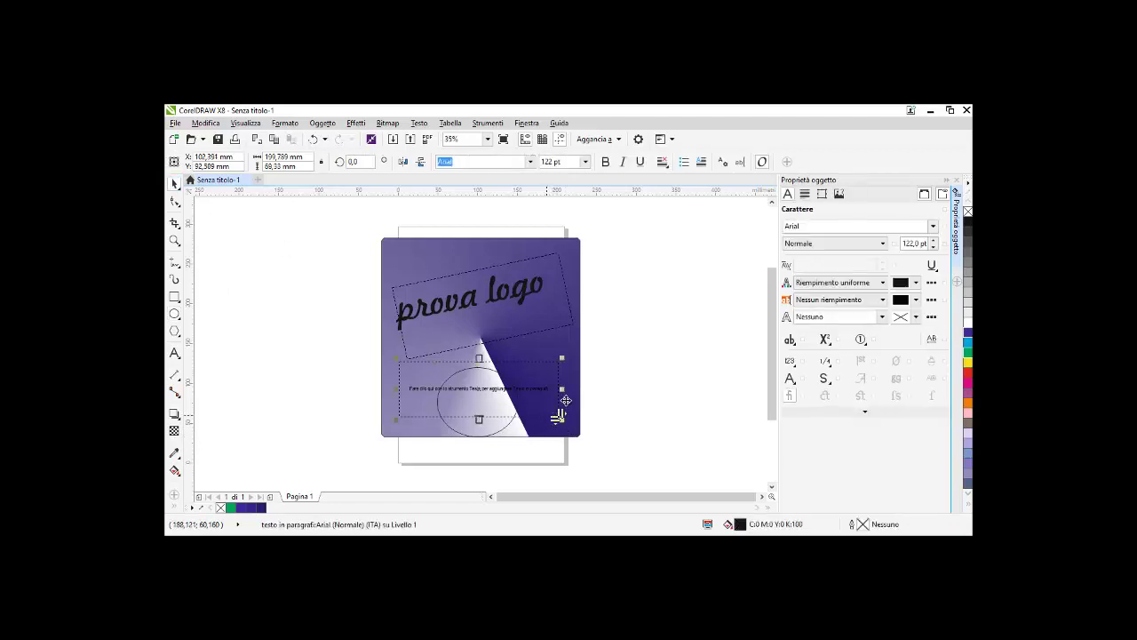
right_click(551, 416)
left_click(629, 259)
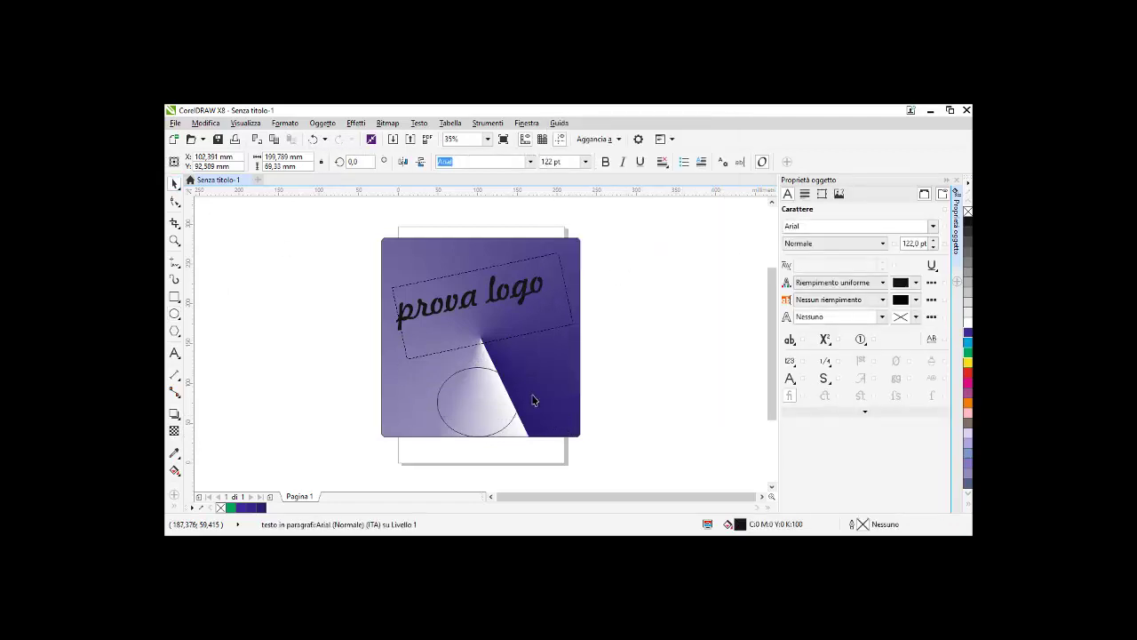
Move the ellipse to the lower left of the square, centred at about X 63 mm, Y 94 mm
left_click(483, 373)
key("Escape")
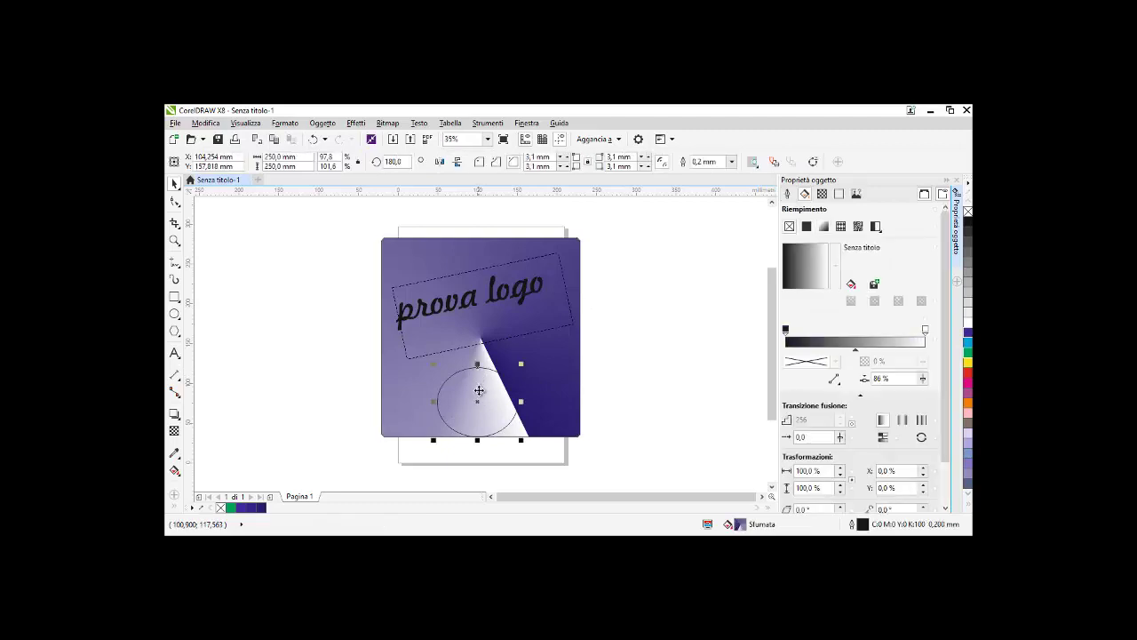
left_click(479, 390)
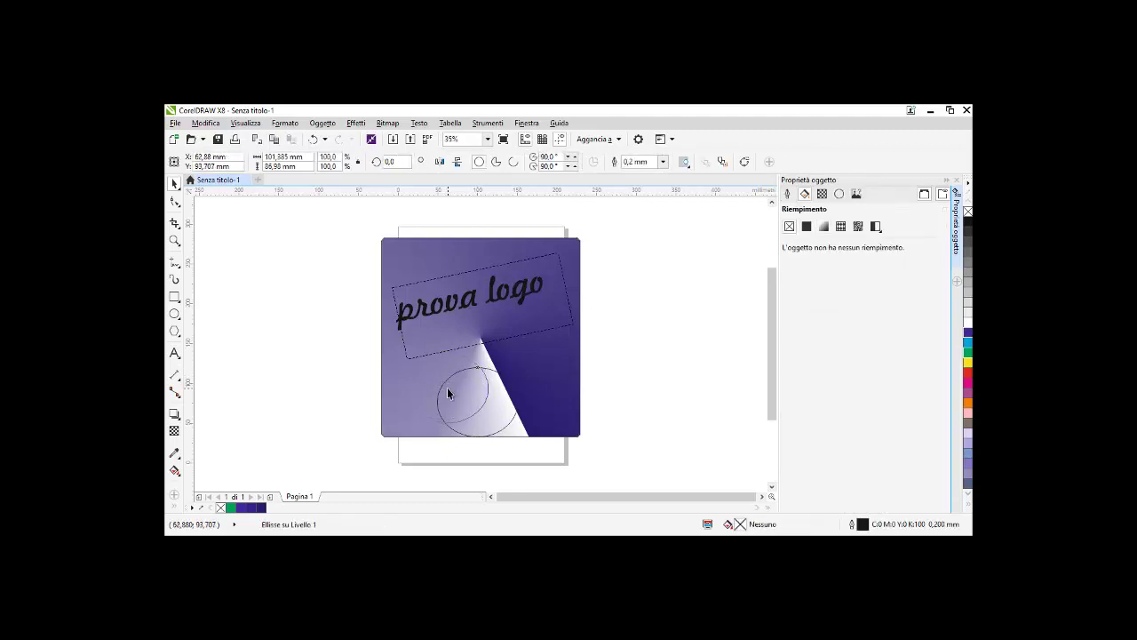
left_click_drag(448, 393, 447, 389)
Duplicate the ellipse twice to the right at about 51 mm spacing, making a row of three overlapping ellipses
left_click_drag(451, 389, 485, 388)
right_click(483, 386)
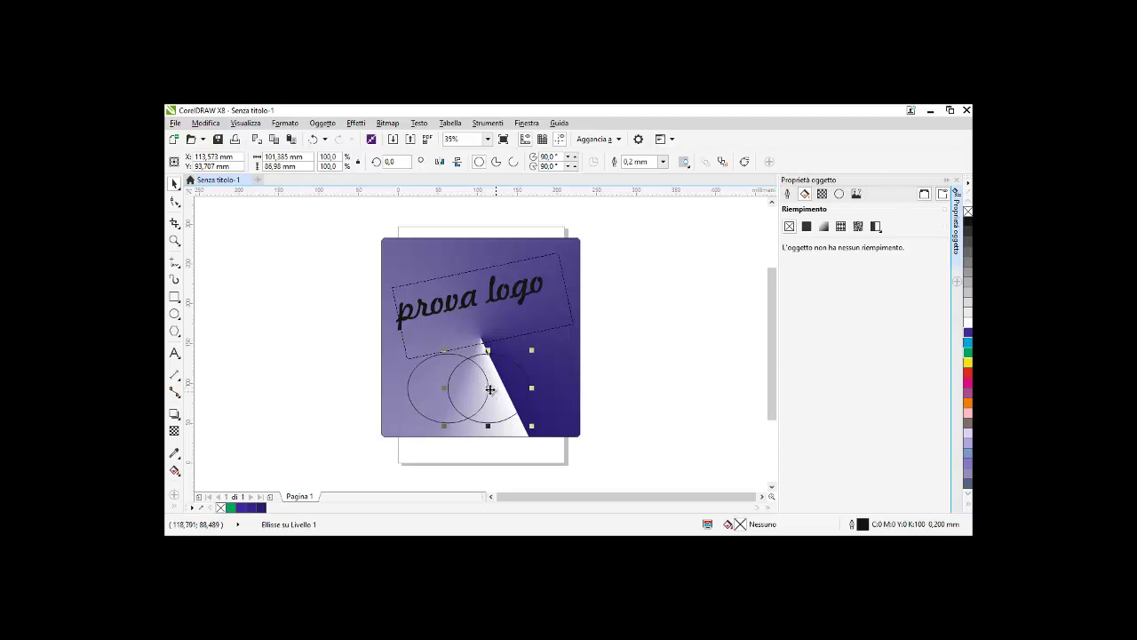
left_click_drag(498, 388, 528, 387)
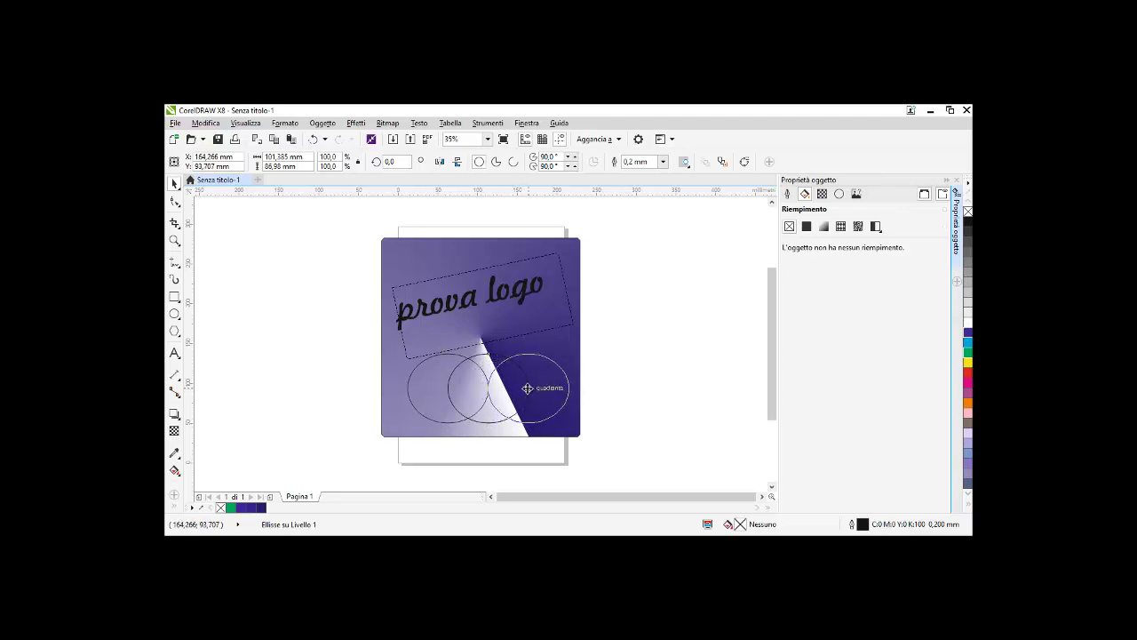
right_click(528, 387)
Select all three ellipses together and set their outline width to 2.5 mm
left_click(453, 401)
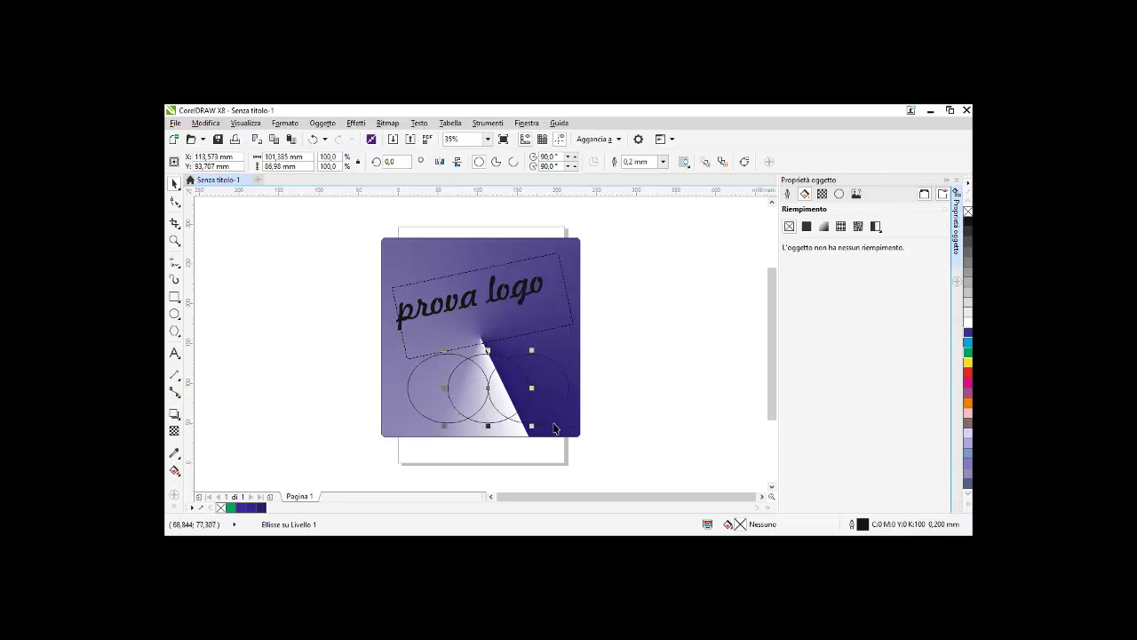
left_click_drag(615, 458, 372, 338)
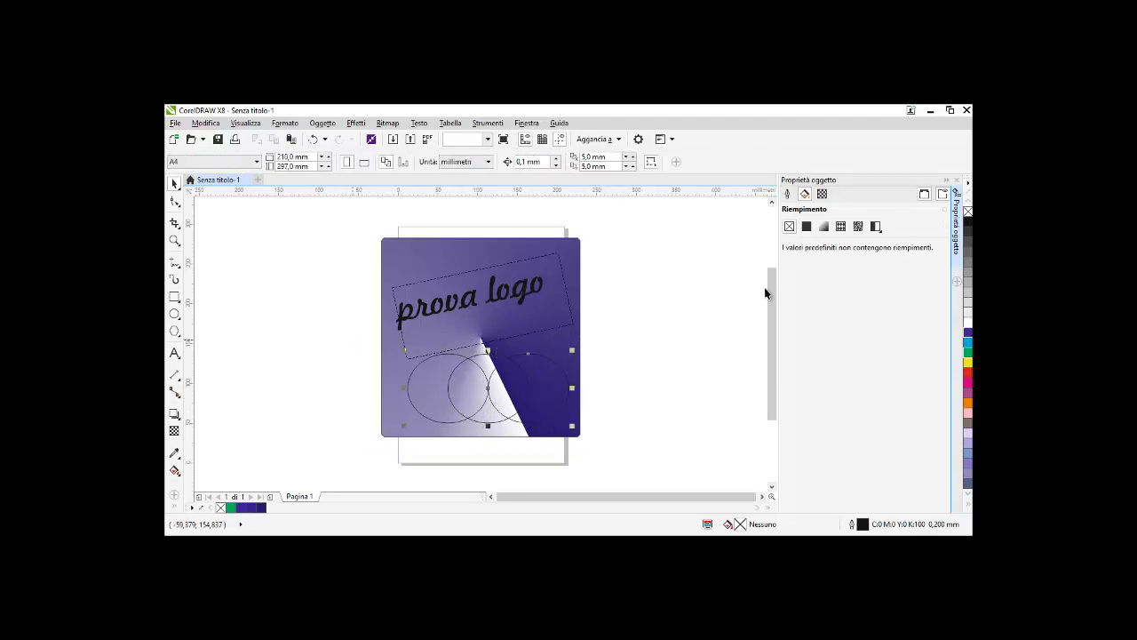
left_click(786, 194)
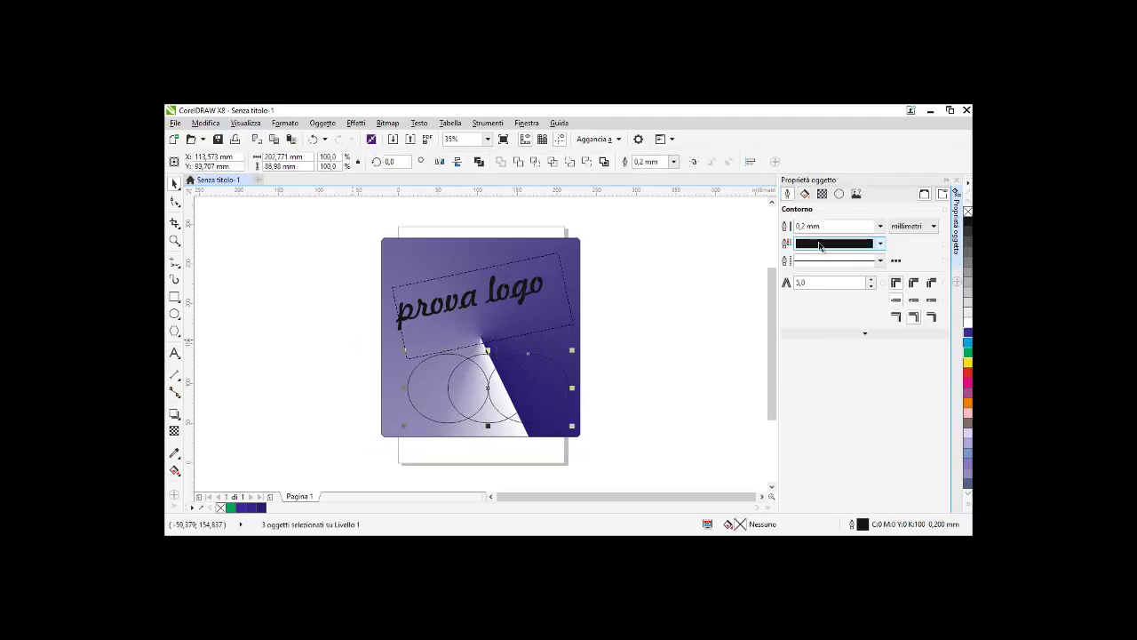
left_click(881, 226)
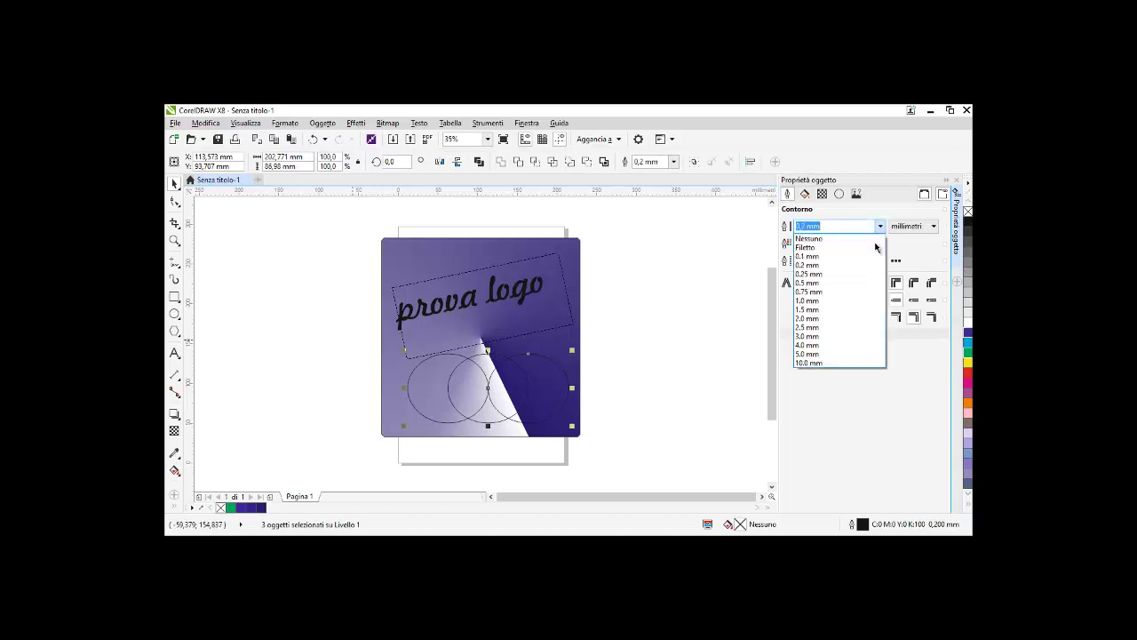
left_click(861, 300)
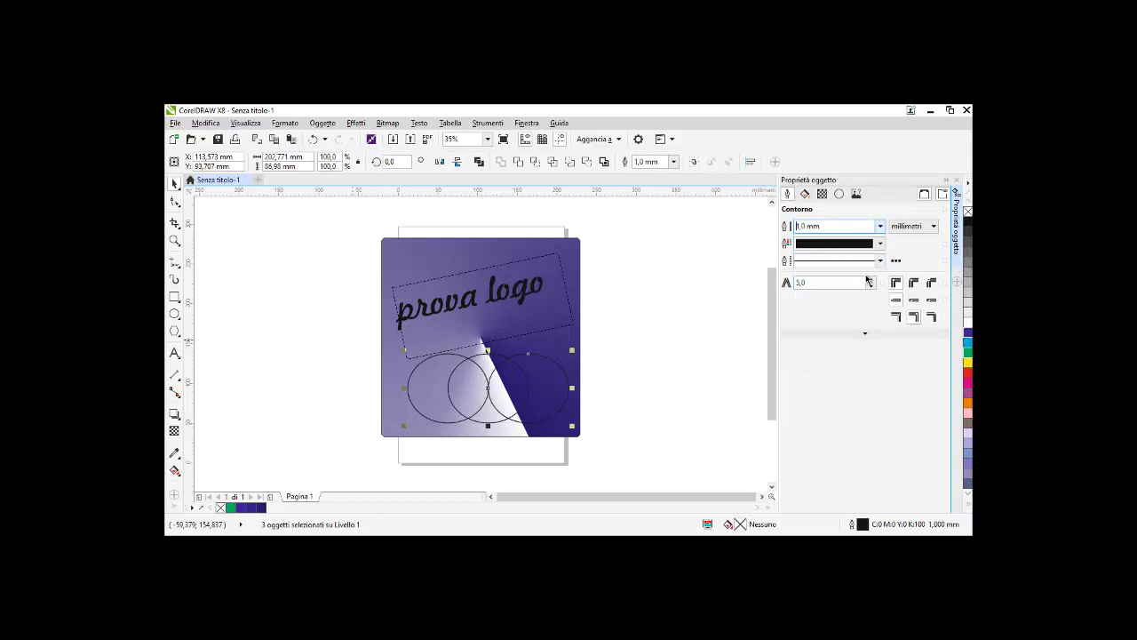
left_click(881, 225)
left_click(859, 329)
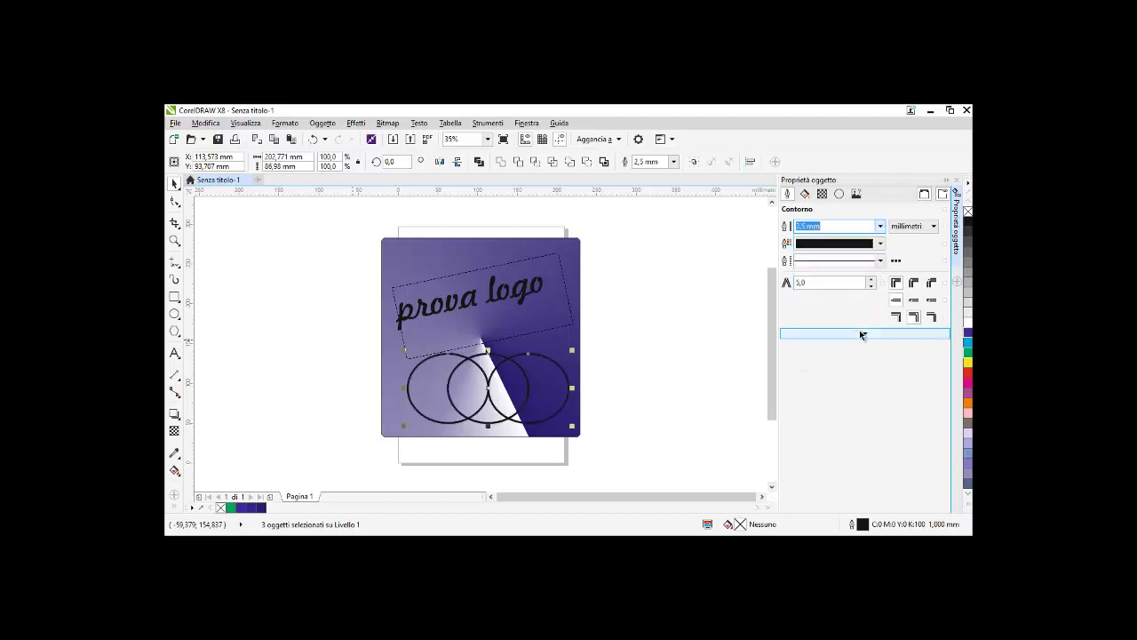
Try a dotted outline style on the three ellipses and restore the solid line
left_click(879, 260)
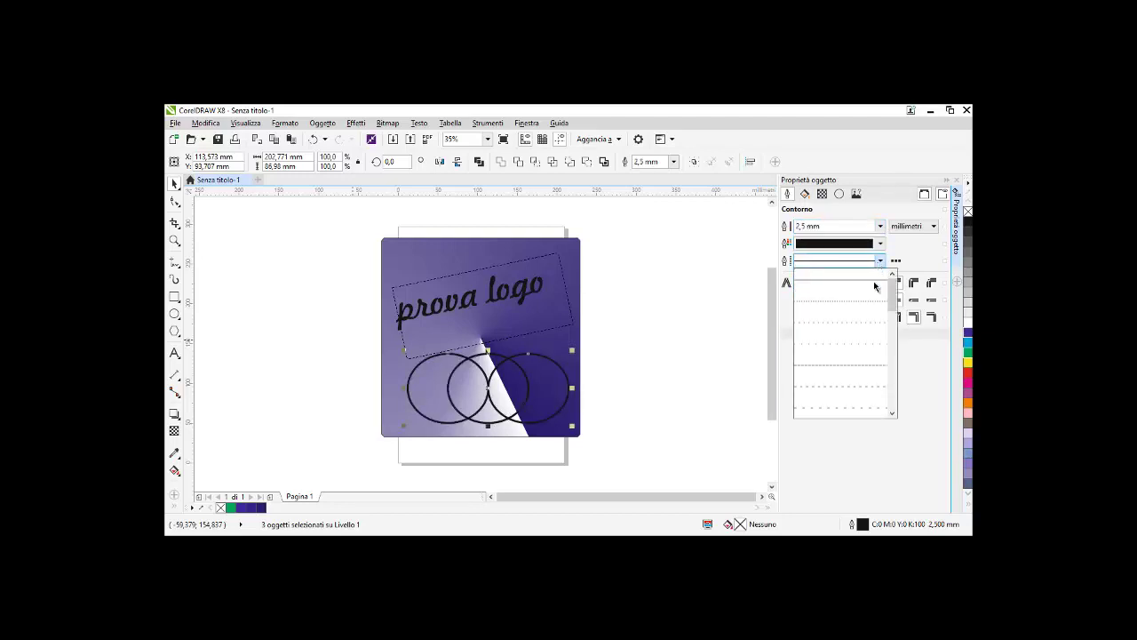
left_click(867, 302)
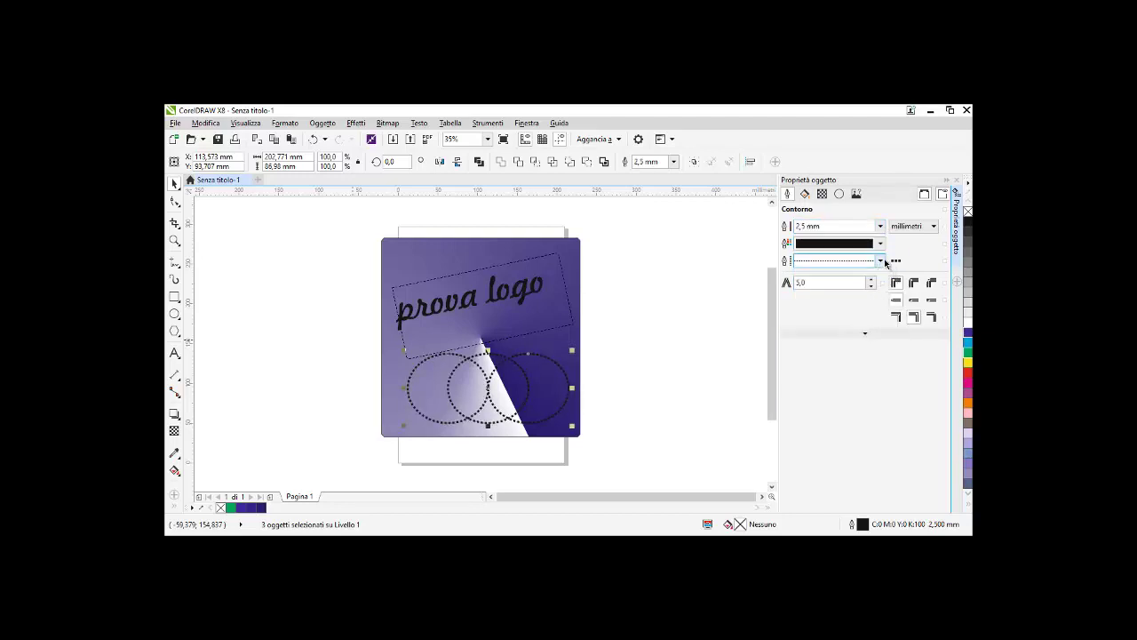
left_click(881, 262)
left_click(876, 281)
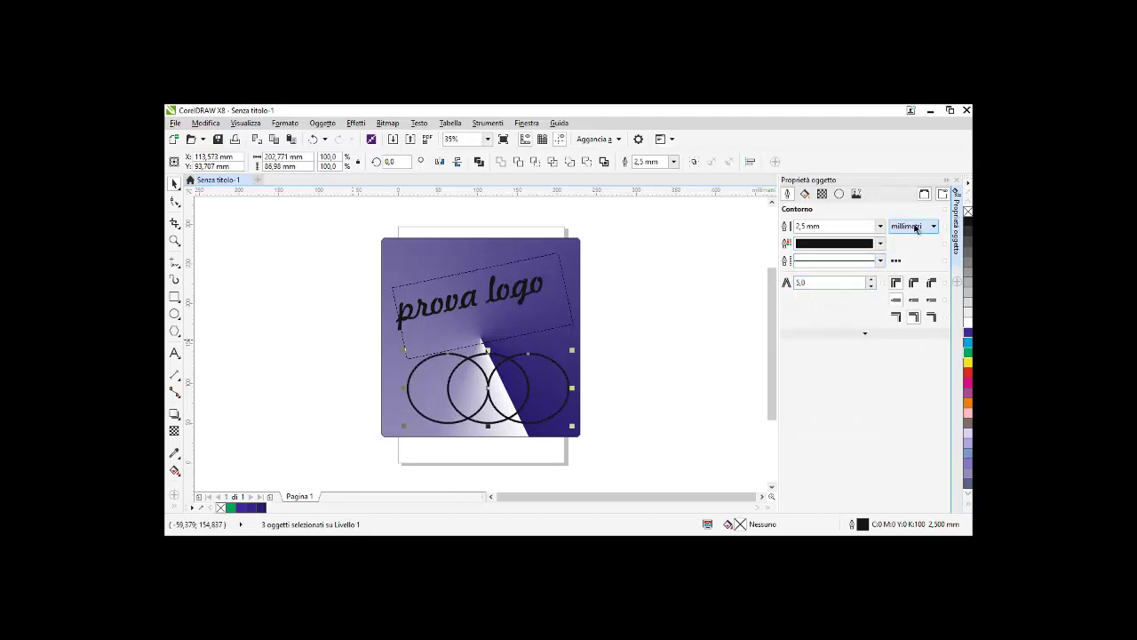
Set the outline width of the three ellipses to 3.0 mm
left_click(916, 227)
left_click(880, 226)
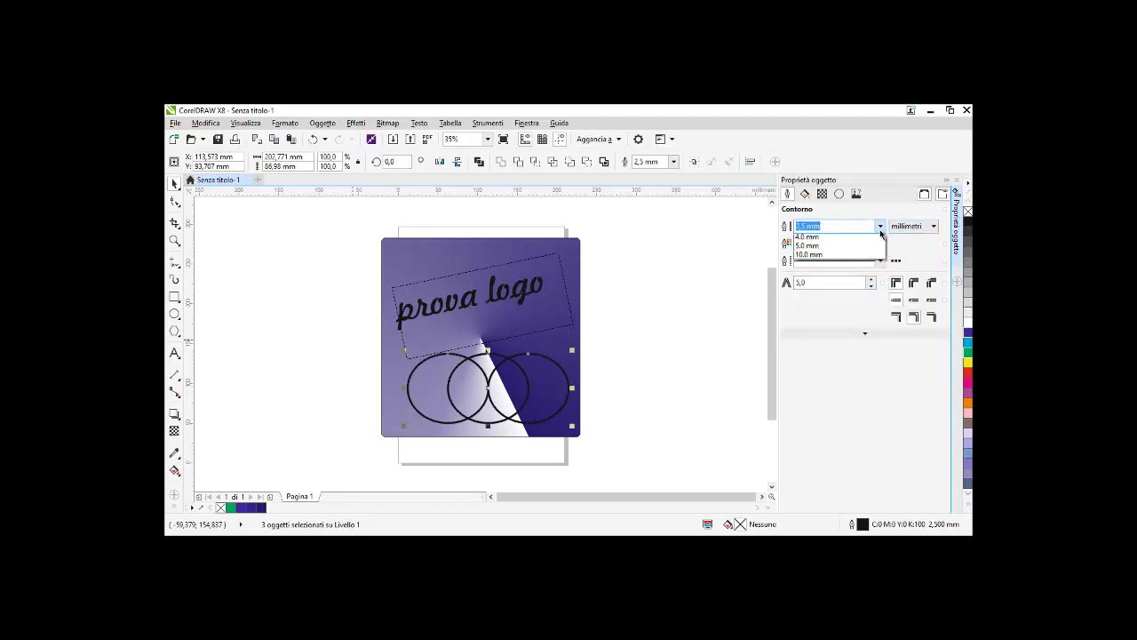
left_click(871, 338)
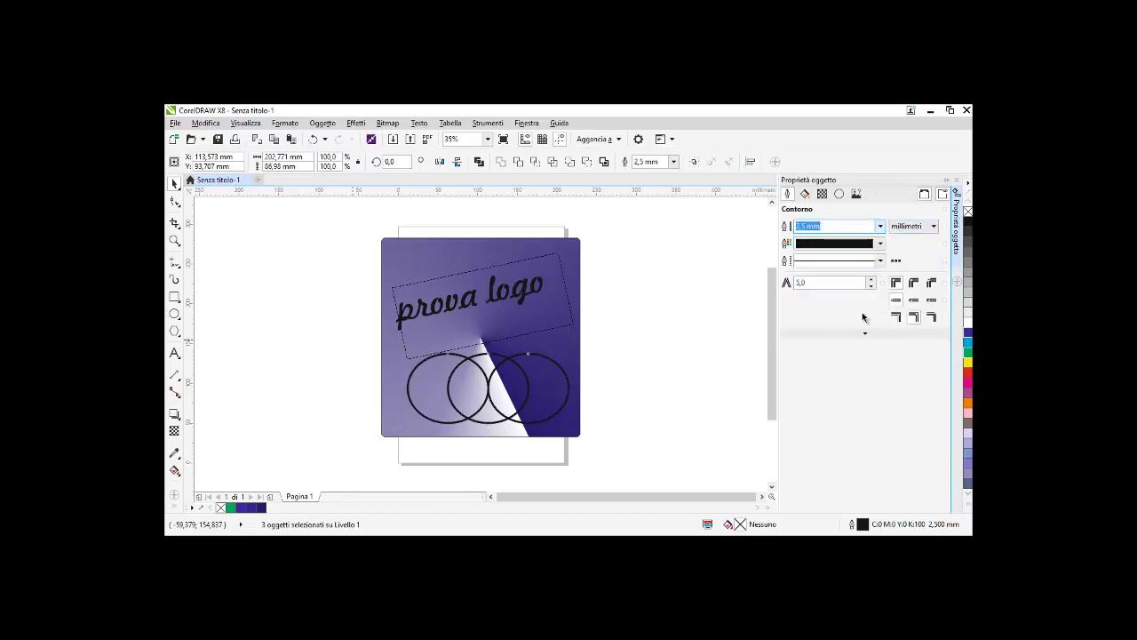
Try a gradient fill on the three ellipses, and replace it with a uniform black fill
left_click(805, 195)
left_click(824, 228)
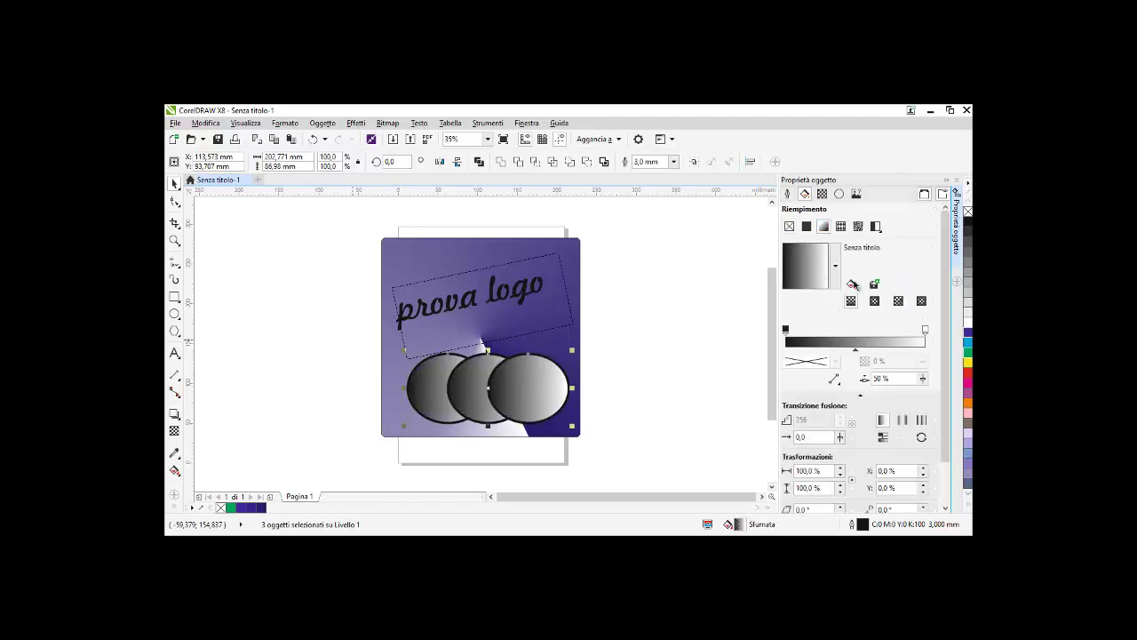
left_click(853, 284)
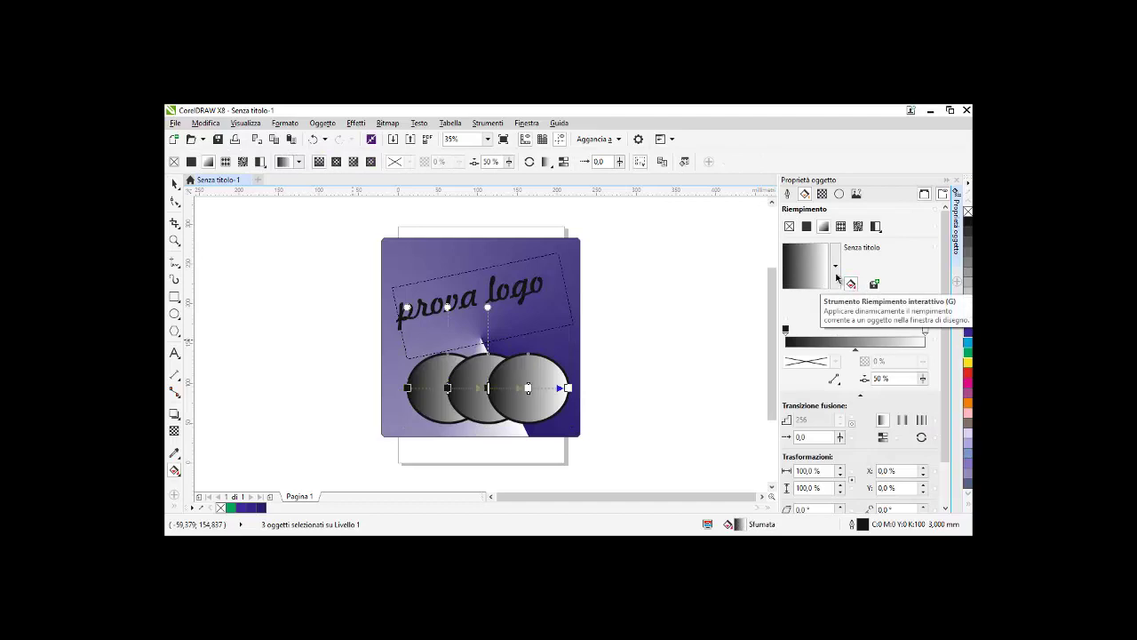
left_click(806, 226)
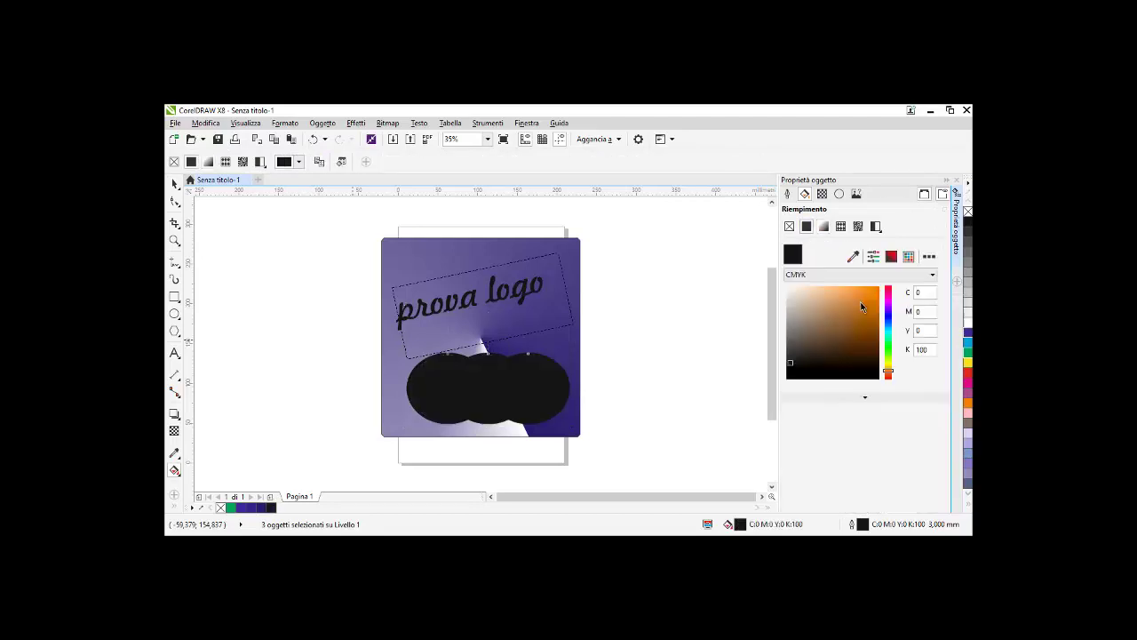
Change the uniform fill of the three ellipses to dark red, C 13, M 100, Y 95, K 62
left_click_drag(862, 335, 889, 388)
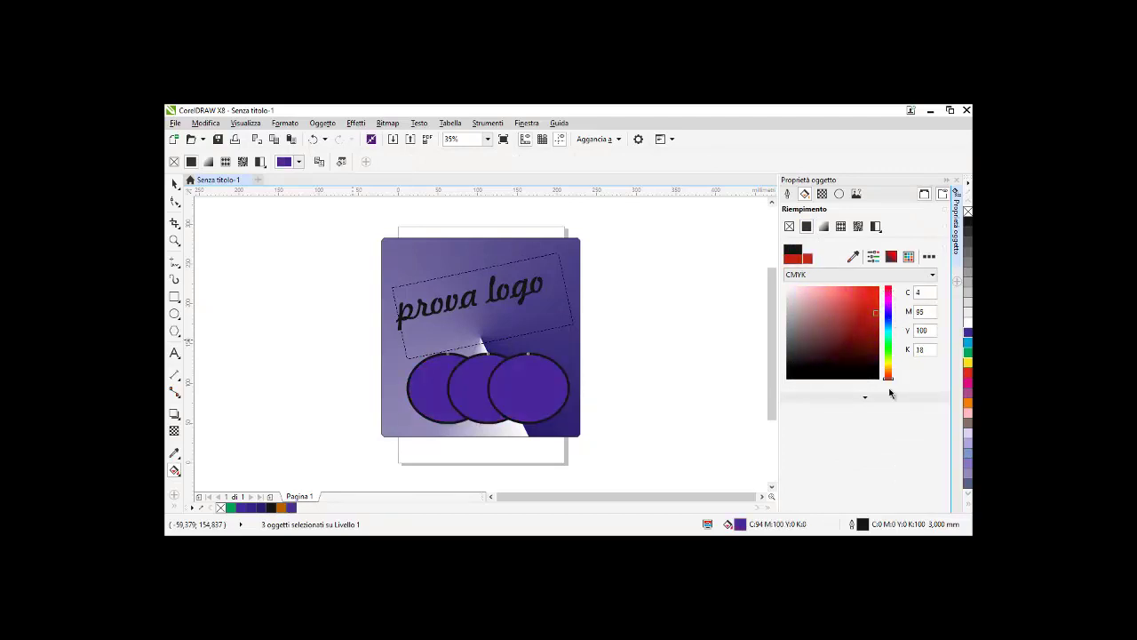
left_click_drag(858, 313, 850, 320)
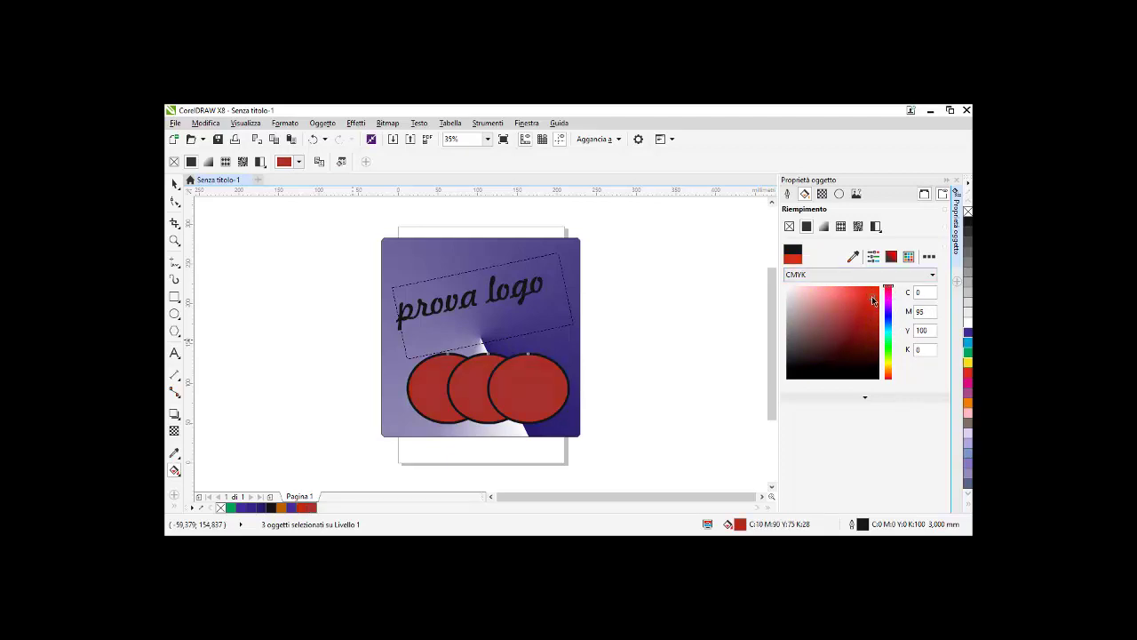
left_click_drag(872, 300, 860, 344)
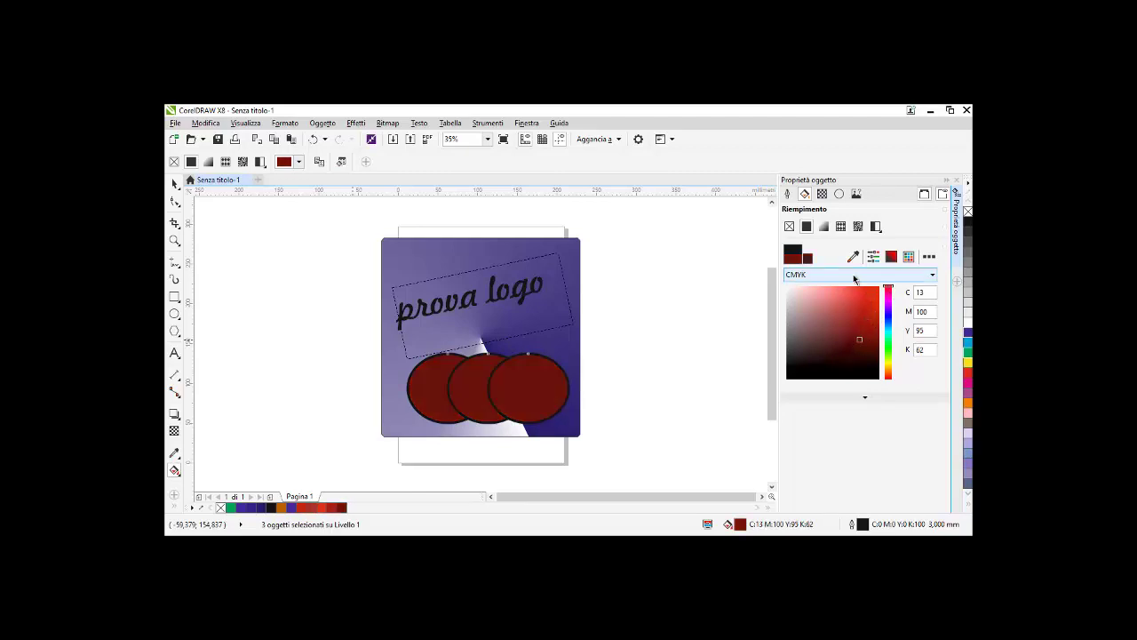
Apply a linear gradient from dark red to white to the three ellipses and shift its midpoint to 96%
left_click(824, 227)
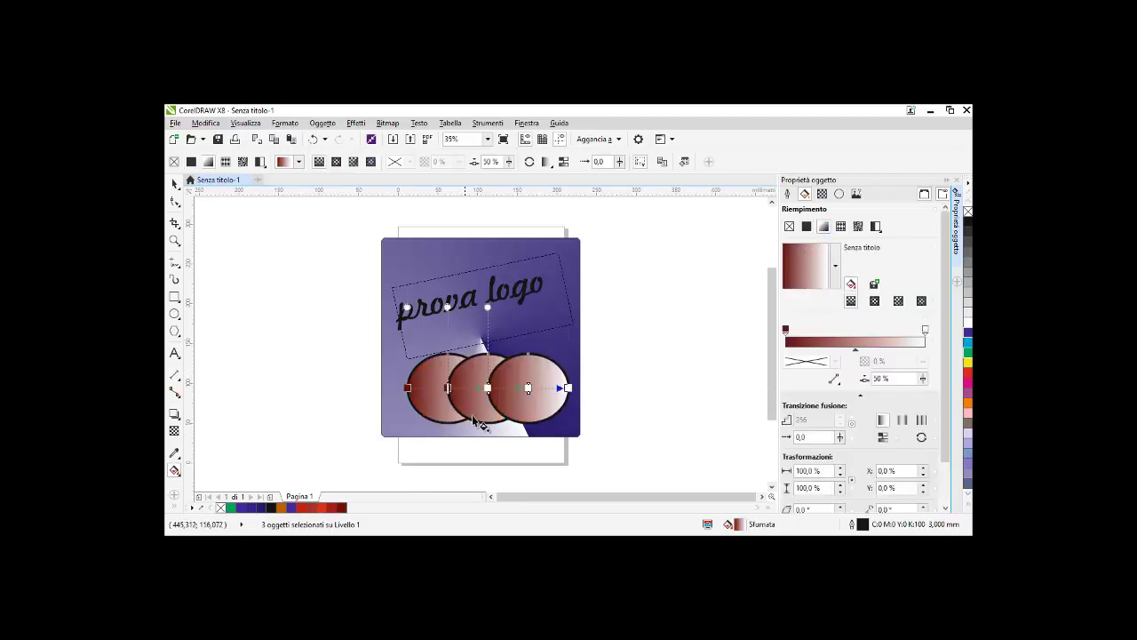
left_click_drag(873, 356, 921, 354)
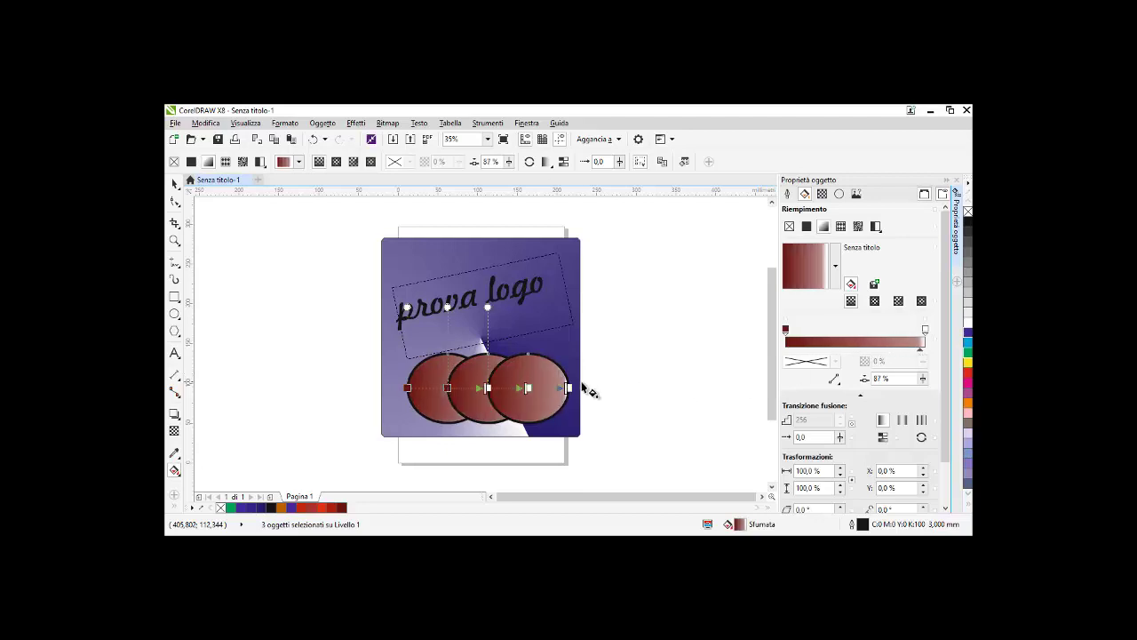
left_click(574, 478)
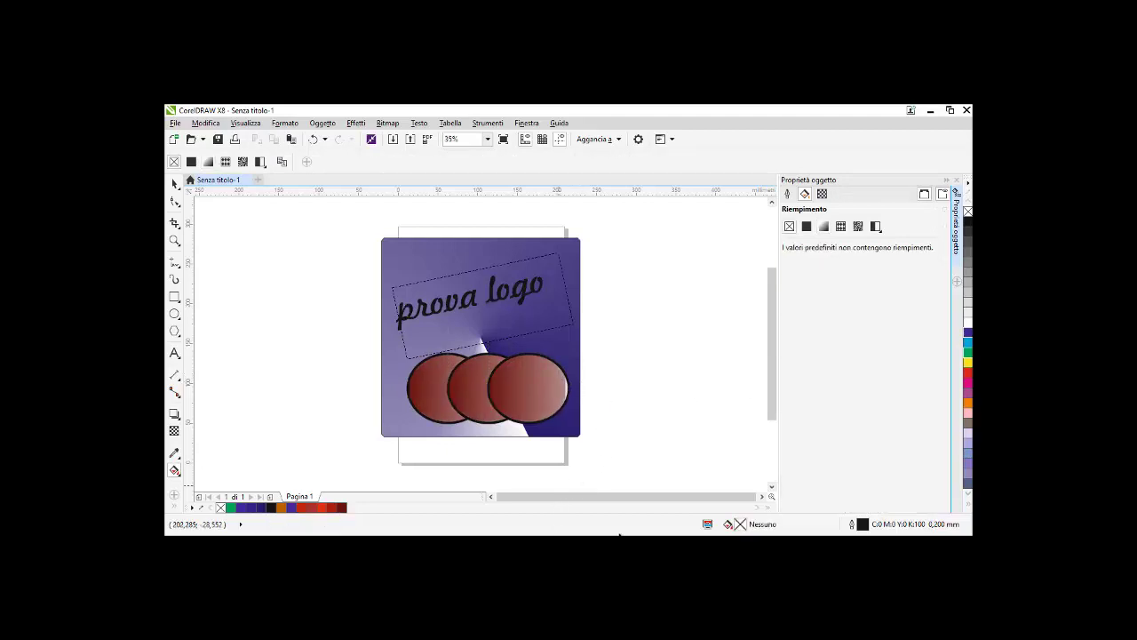
left_click(509, 398)
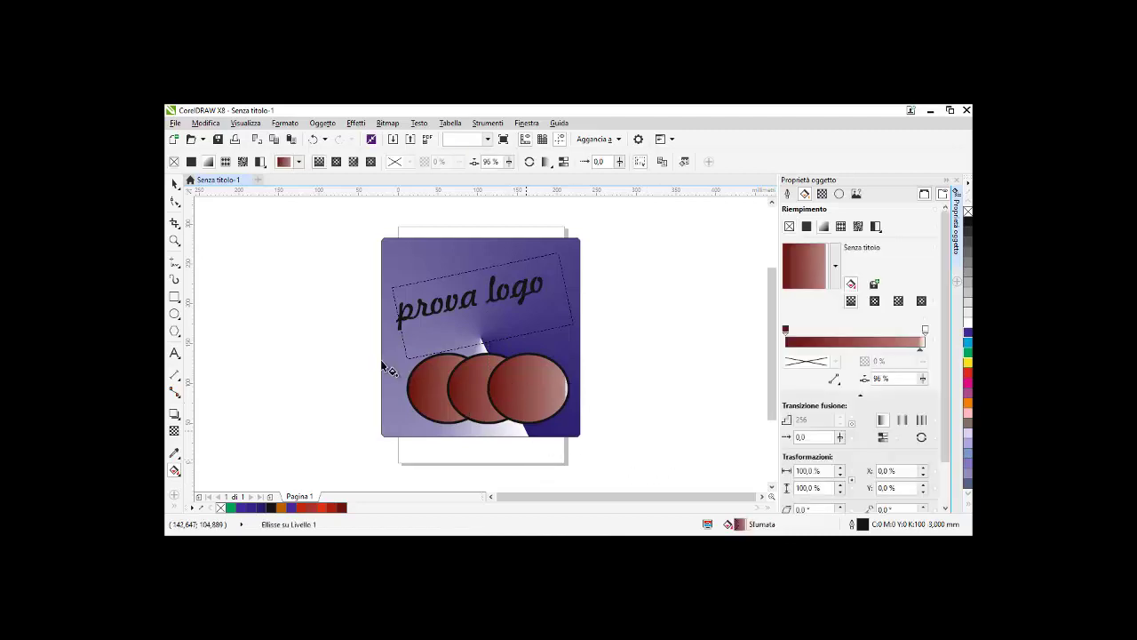
left_click(350, 361)
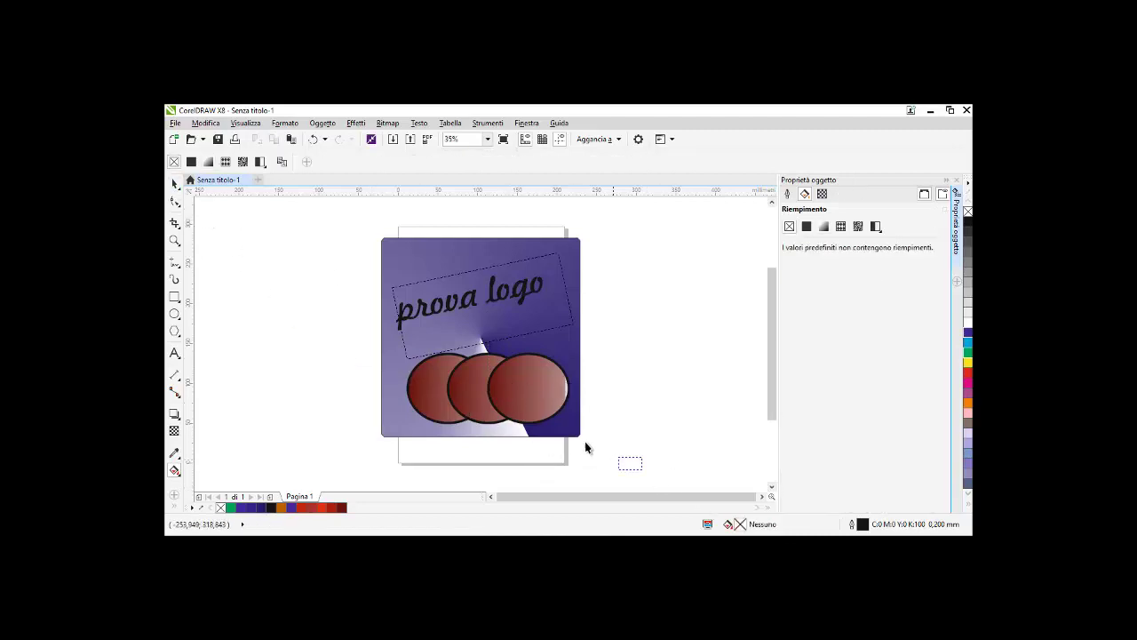
left_click_drag(585, 447, 364, 350)
left_click(515, 401)
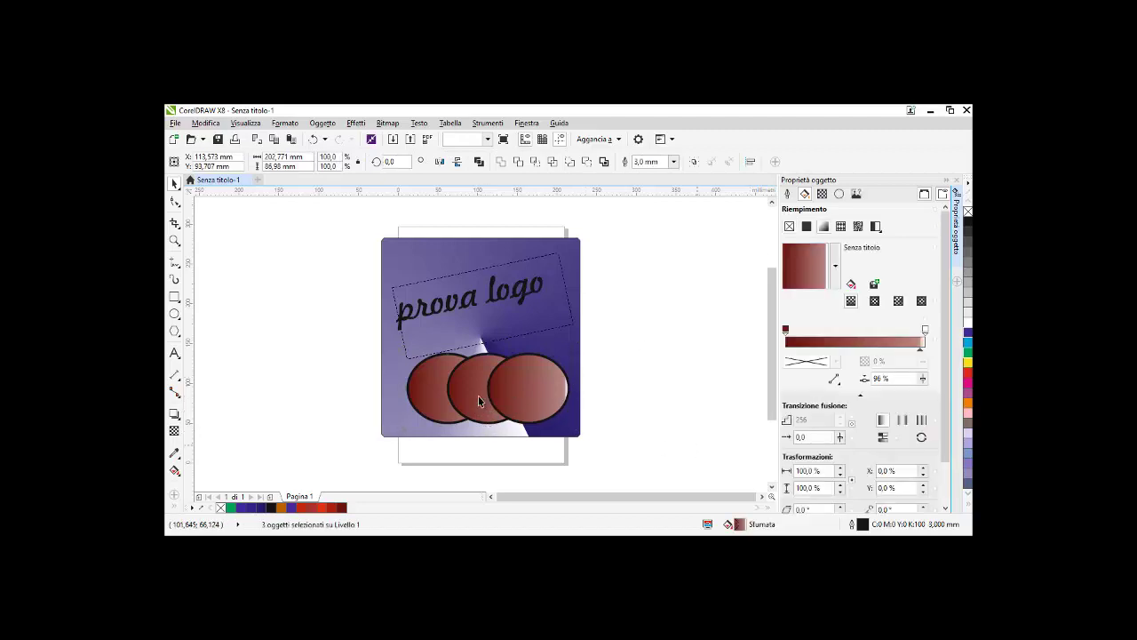
Bring the middle ellipse to the front of the page
left_click(478, 395)
right_click(478, 394)
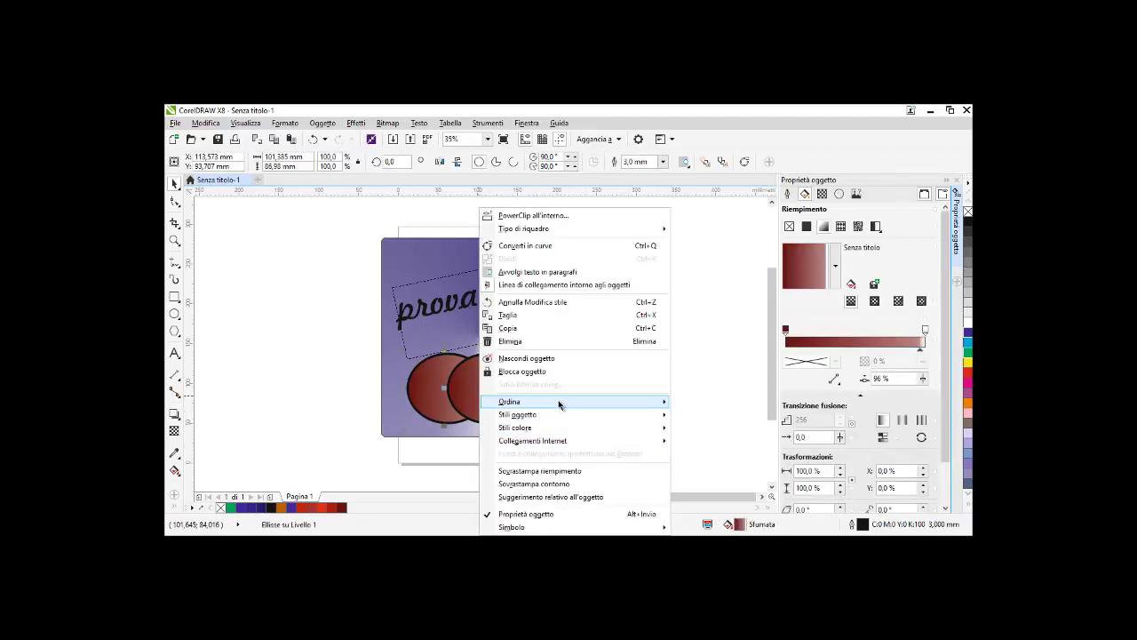
mouse_move(558, 405)
left_click(758, 406)
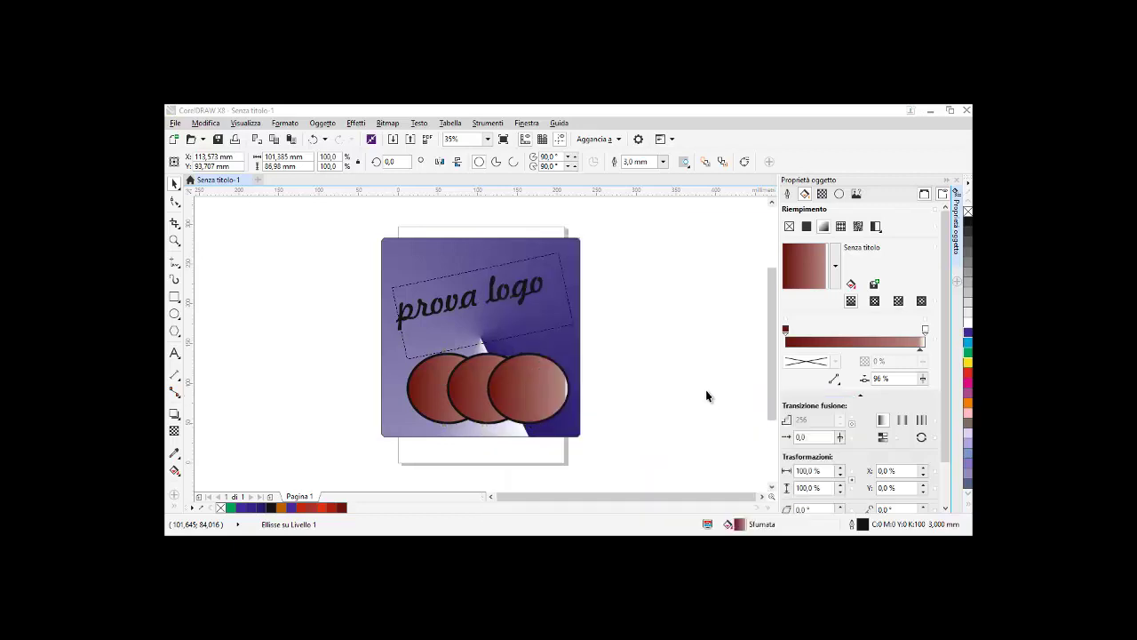
Bring the rightmost ellipse back to the front of the page and clear the selection
left_click(541, 399)
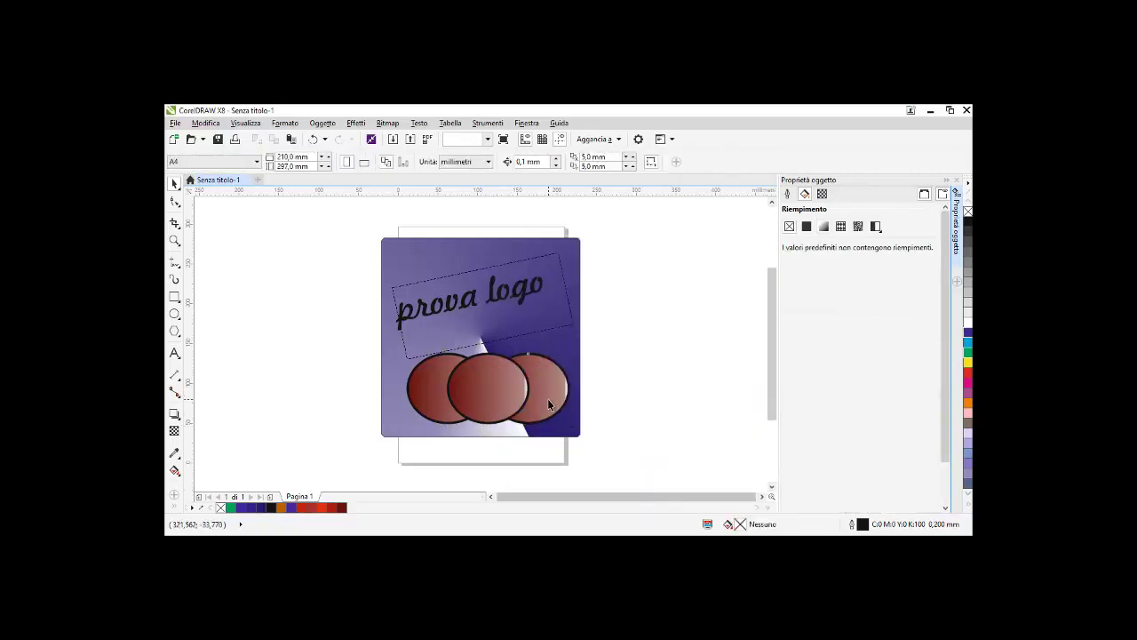
left_click(542, 395)
right_click(549, 398)
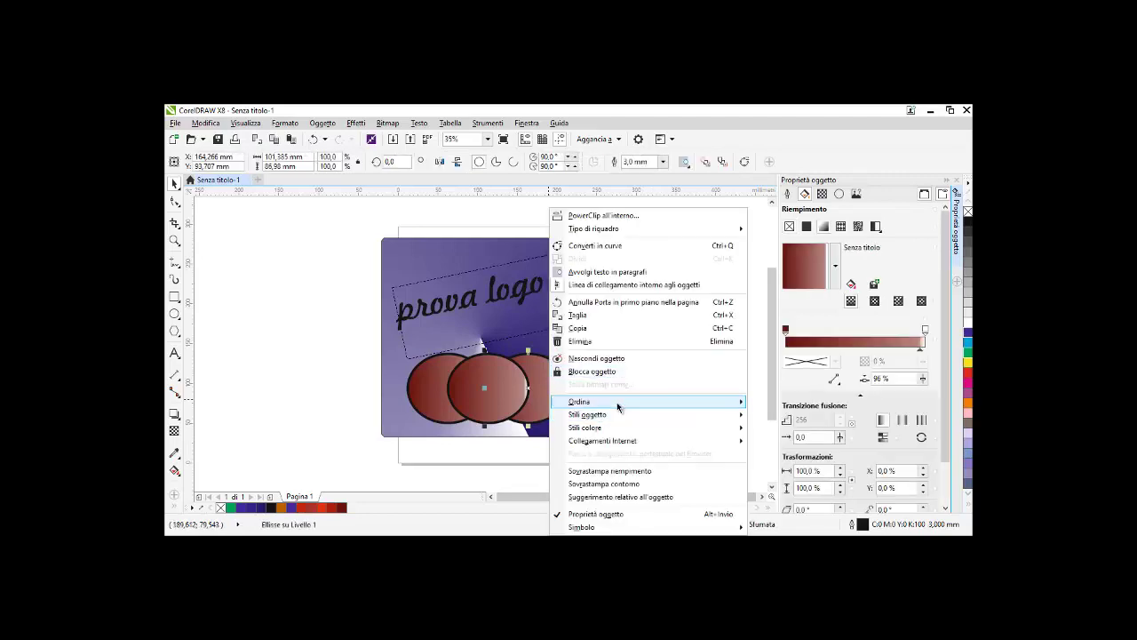
mouse_move(690, 401)
left_click(790, 402)
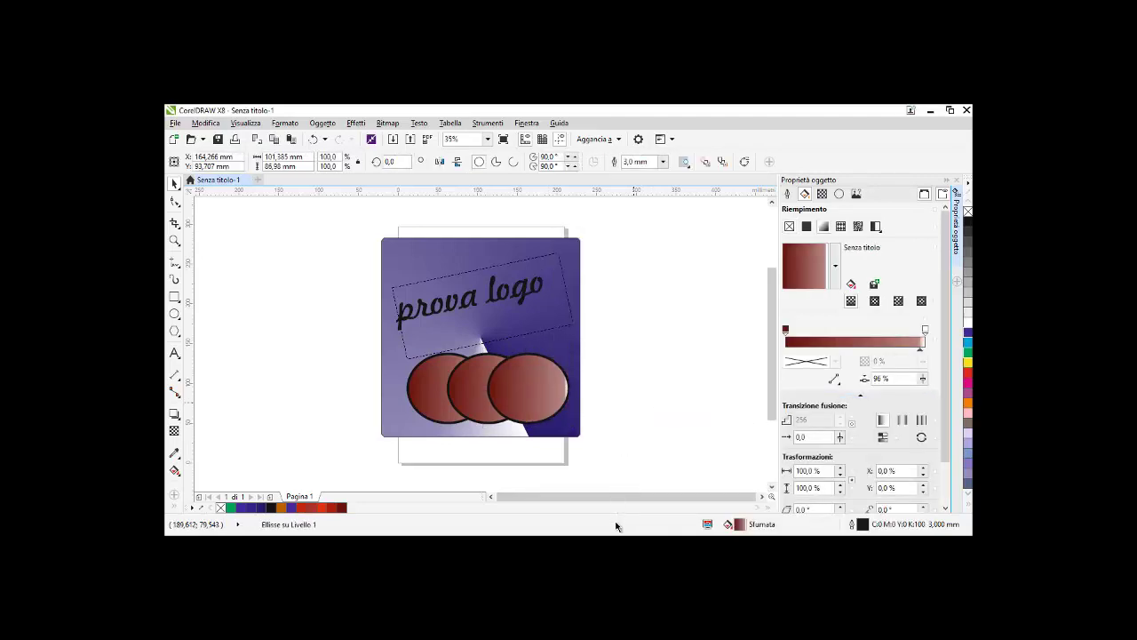
key("Escape")
Switch to Notepad and write "ovviamente io ho messo questo disegno a caso ma voi potete crare quello che vi piace"
key("alt+Tab")
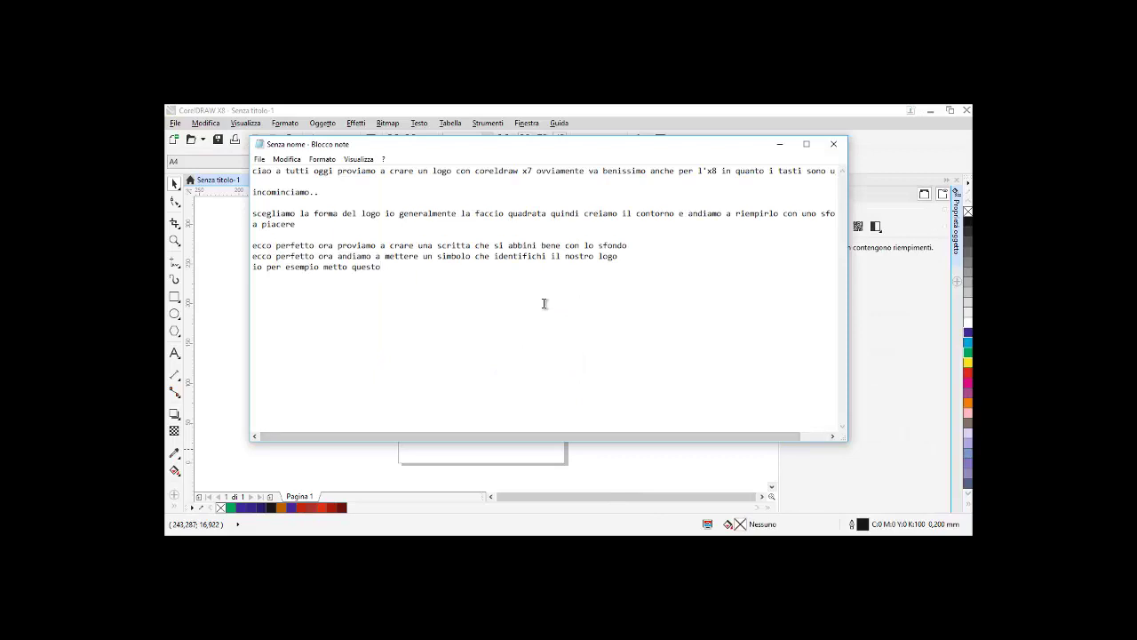
type("ovviamente io ho messo questo dise")
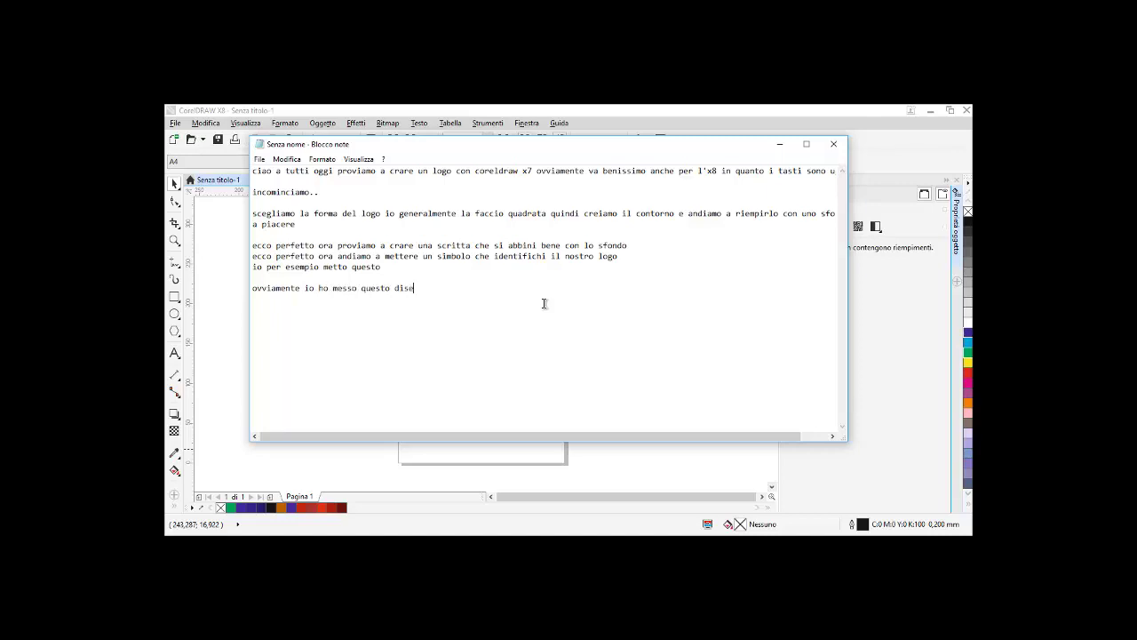
type("gno a caso ma voi potete crare quello che vi piace  senza pro")
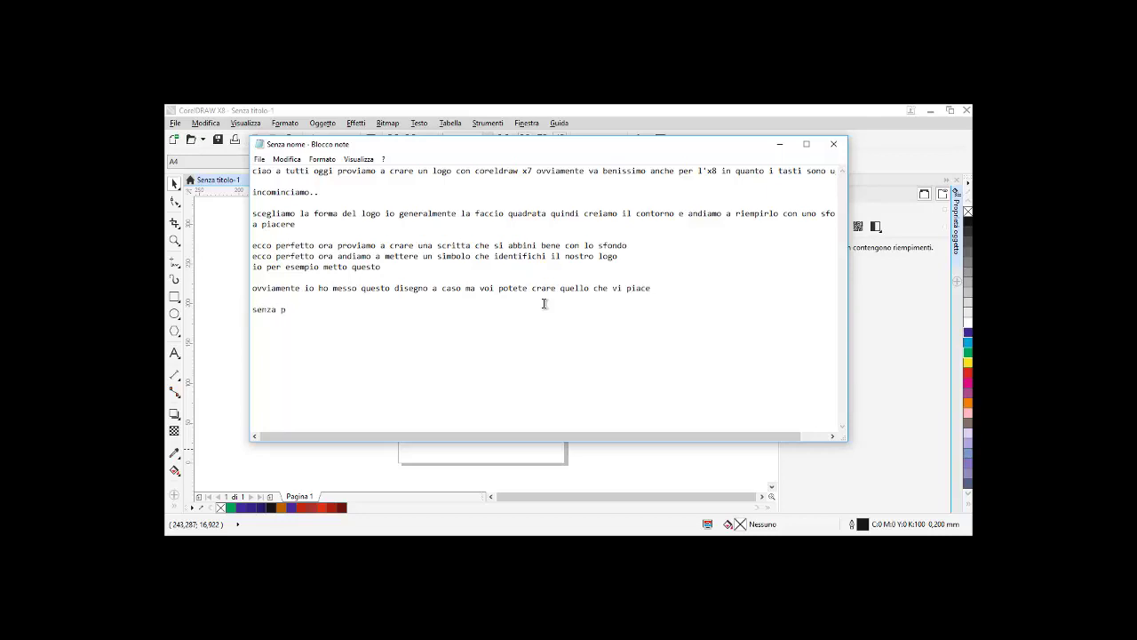
Continue the note with "senza problemi poi vediamo come esportarlo sottoforma d'immagine altrimenti" and "se lo salviamo cosi viene salvato come progetto"
type("blemi poi vediamo come esporta")
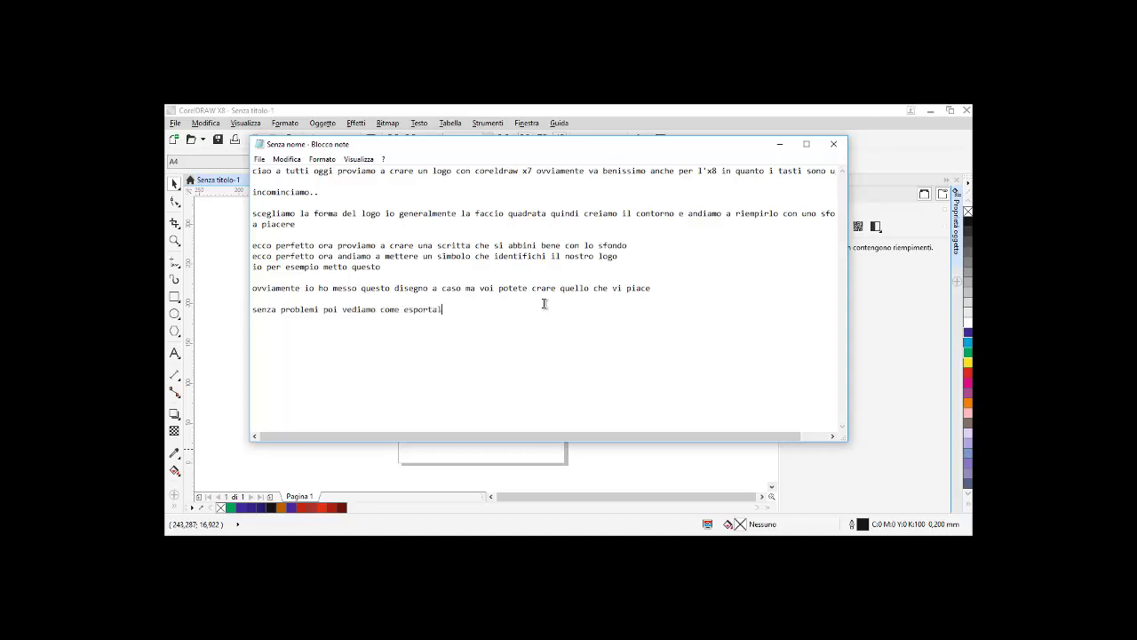
type("rlo sottoforma d'immagine altrimenti")
key("Return")
type("se lo salvia")
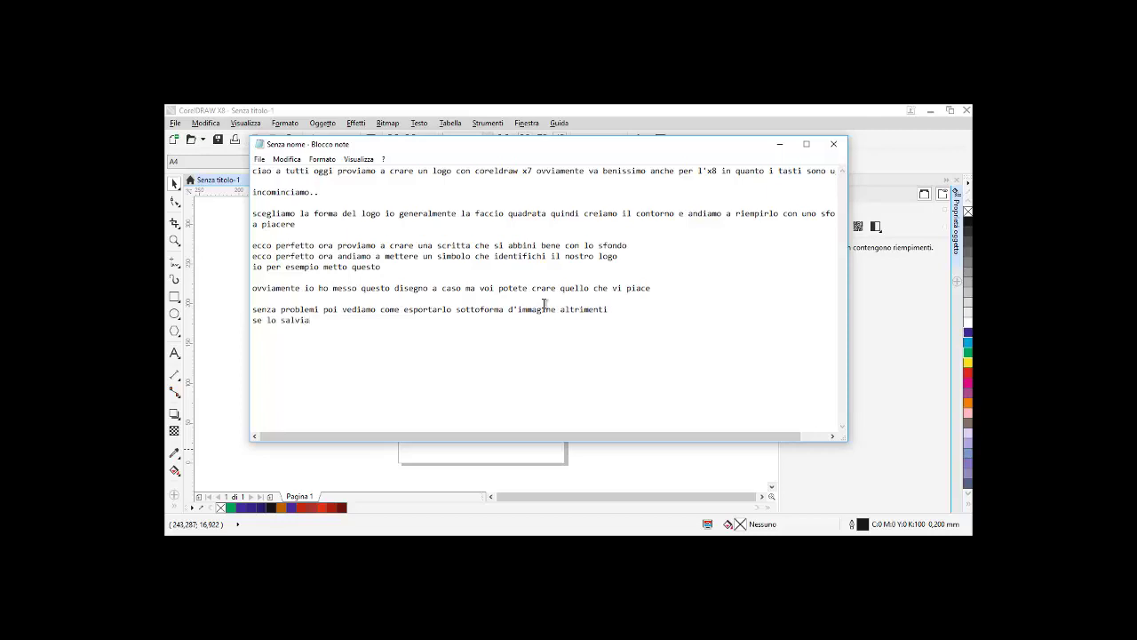
type("mo cosi viene salvato come progetto")
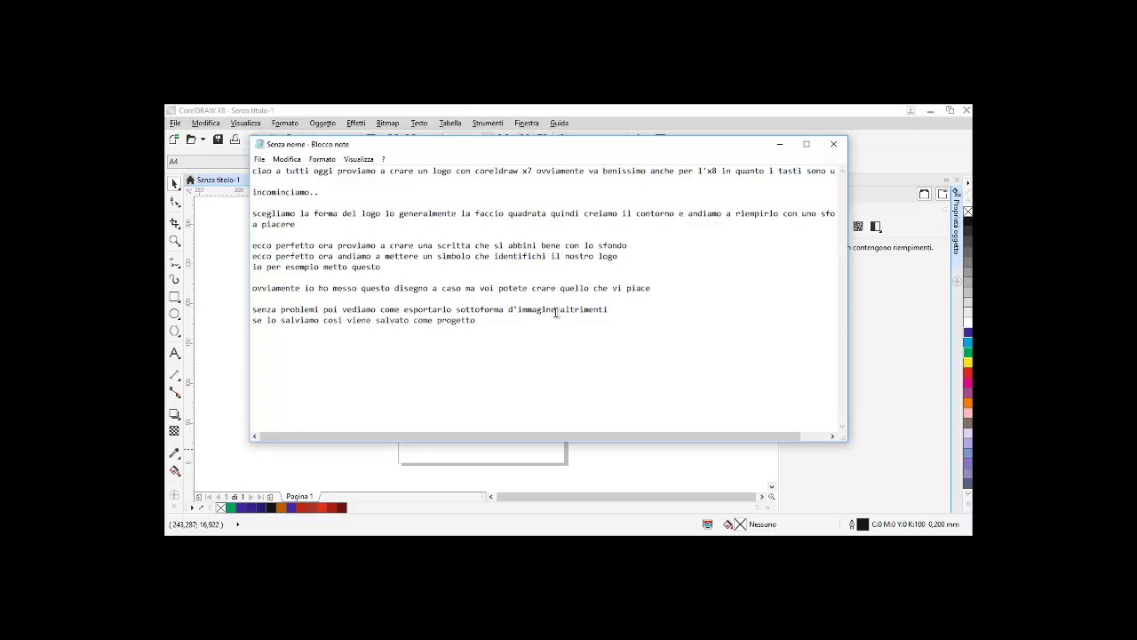
Switch to CorelDRAW and start exporting the logo to the Desktop as the JPG file Senza titolo-1
key("alt+Tab")
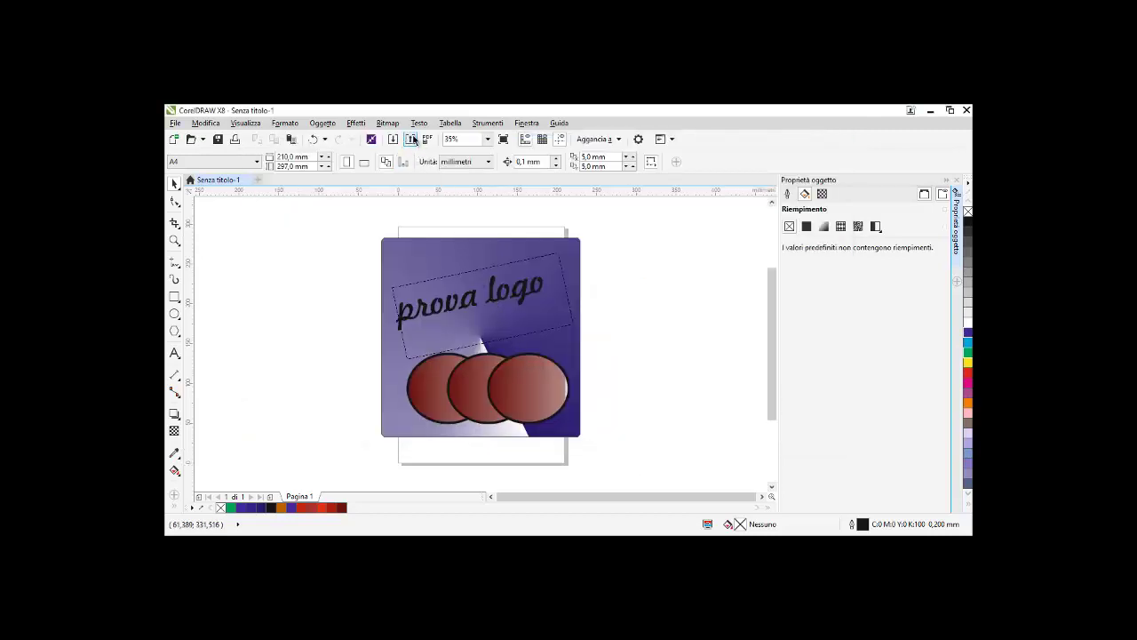
left_click(412, 140)
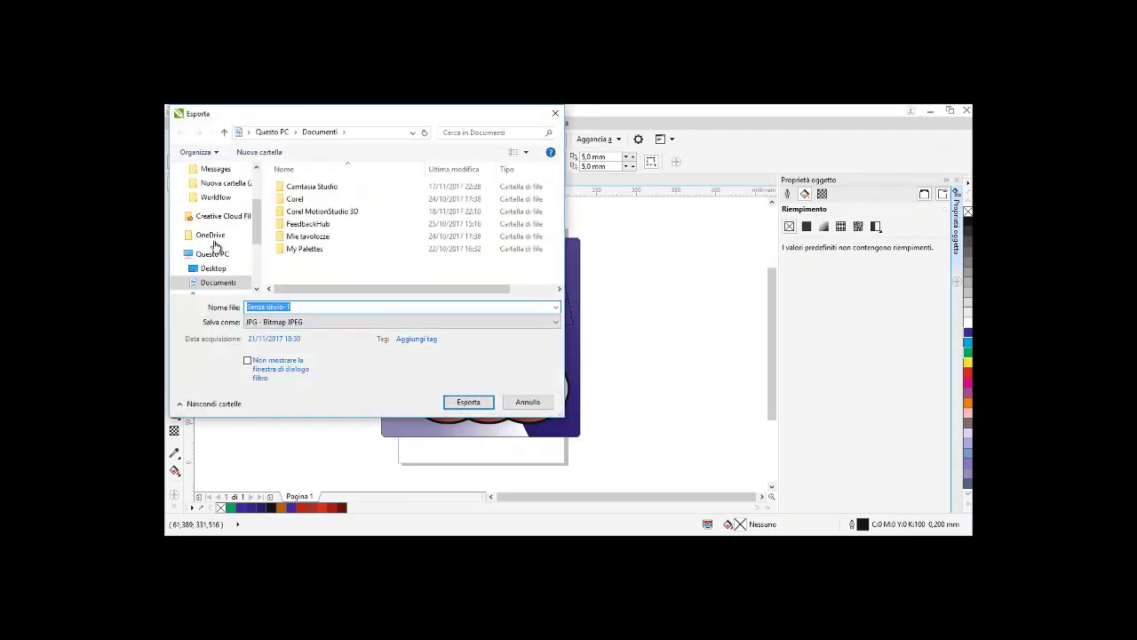
left_click(217, 268)
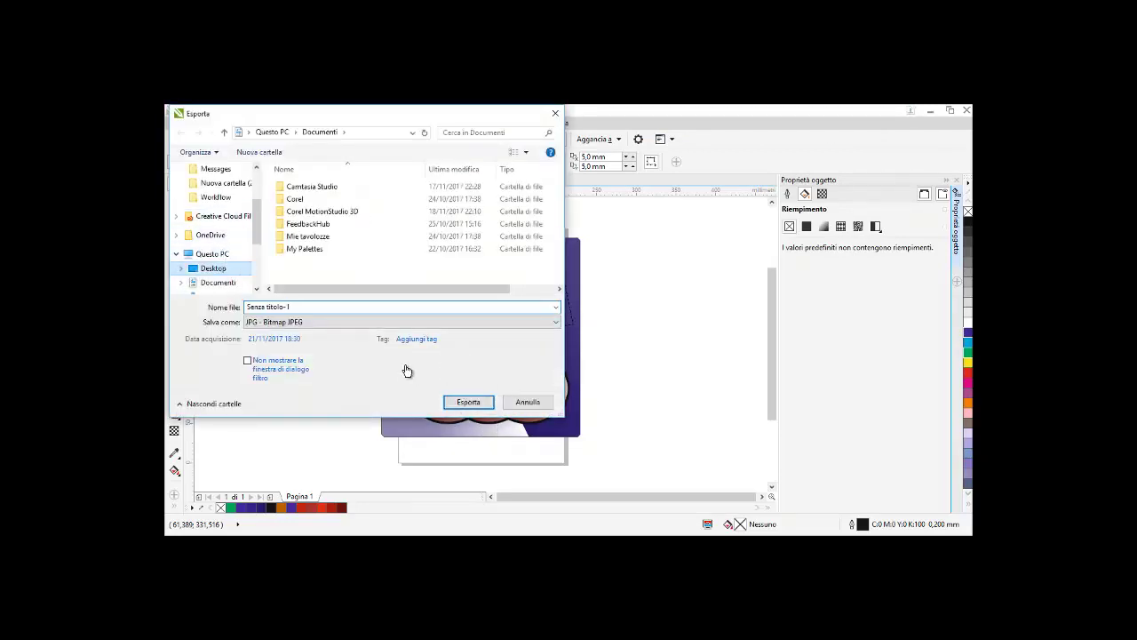
left_click(456, 402)
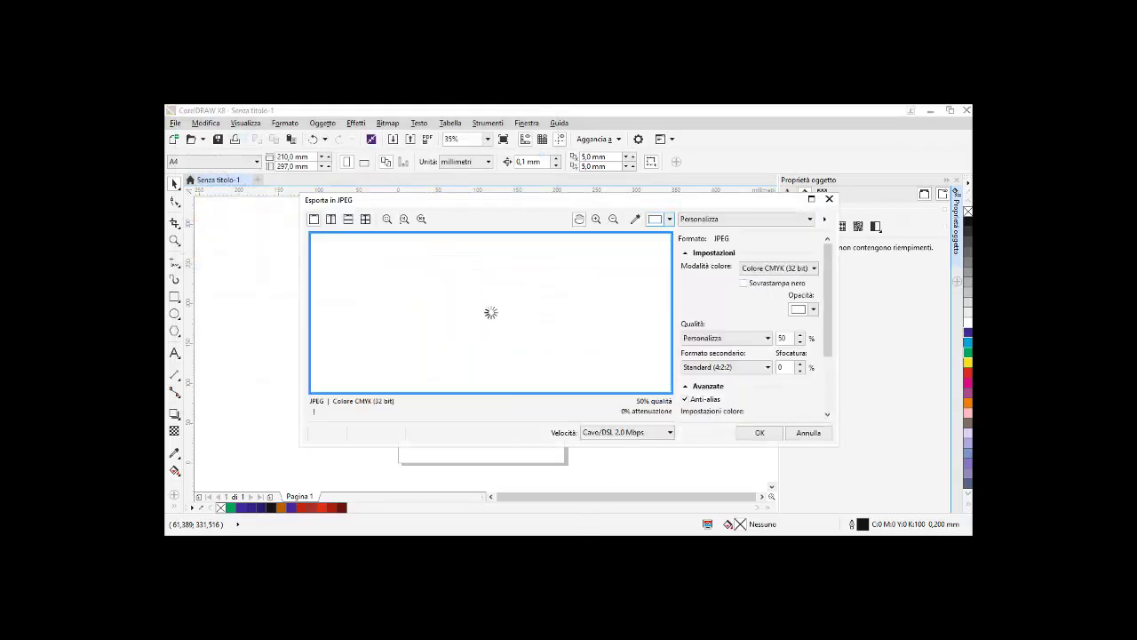
Add the line "andiamo a scegliere la qualità che vogliamo dare al logo in tal caso mettiamo massima" to the Notepad note
key("alt+Tab")
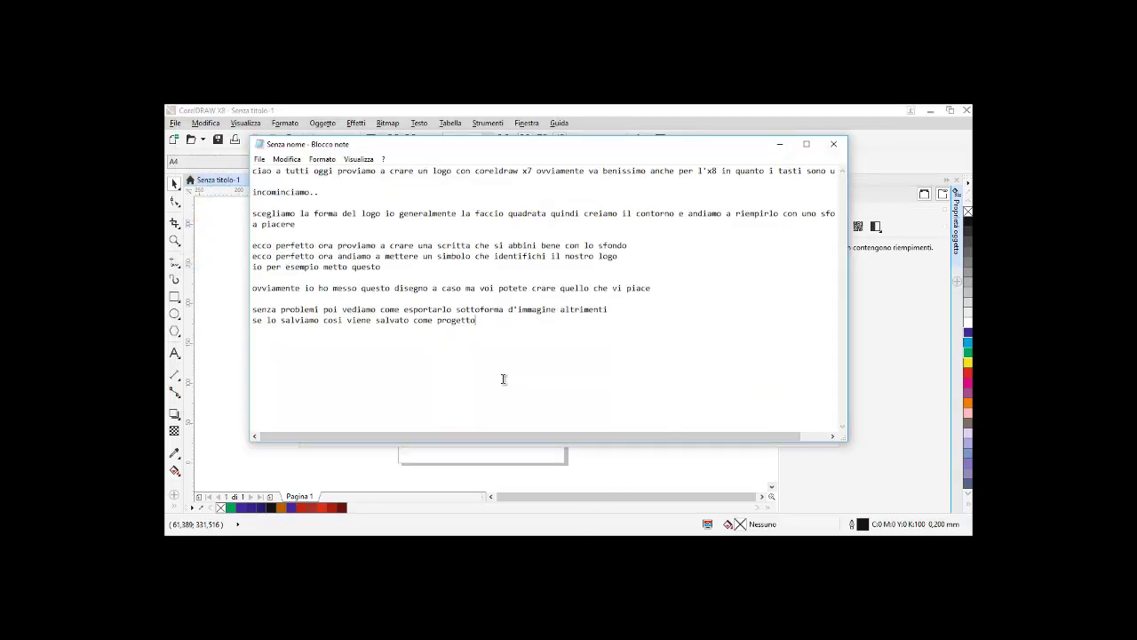
type("andiamo a scegliere la qualità che vogliamo da")
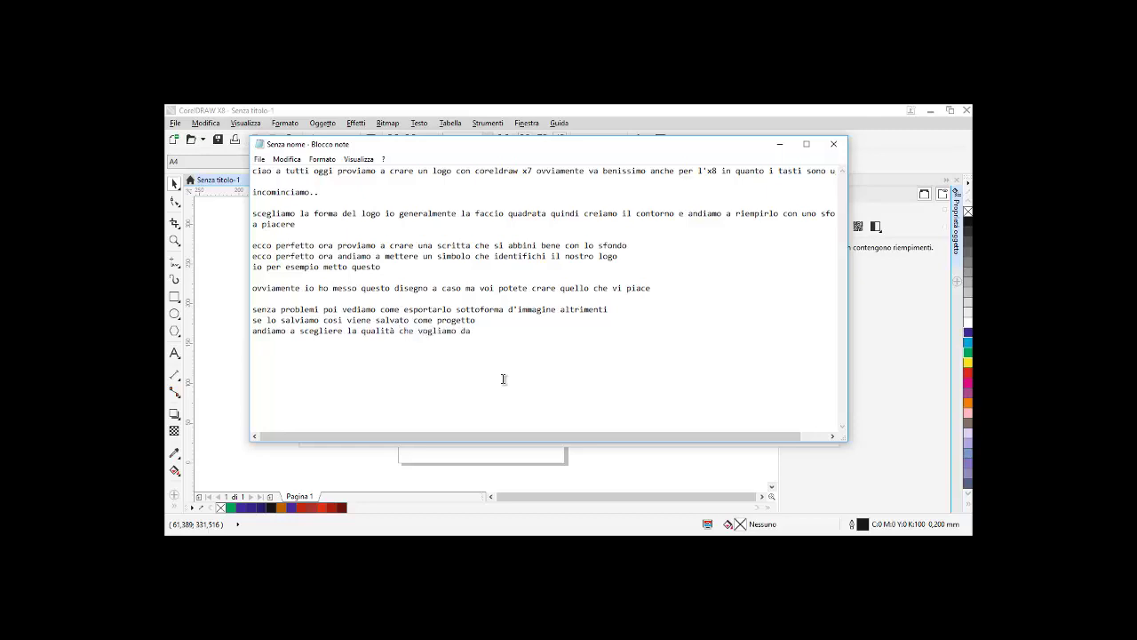
type("re al logo in tal caso mettiamo mass")
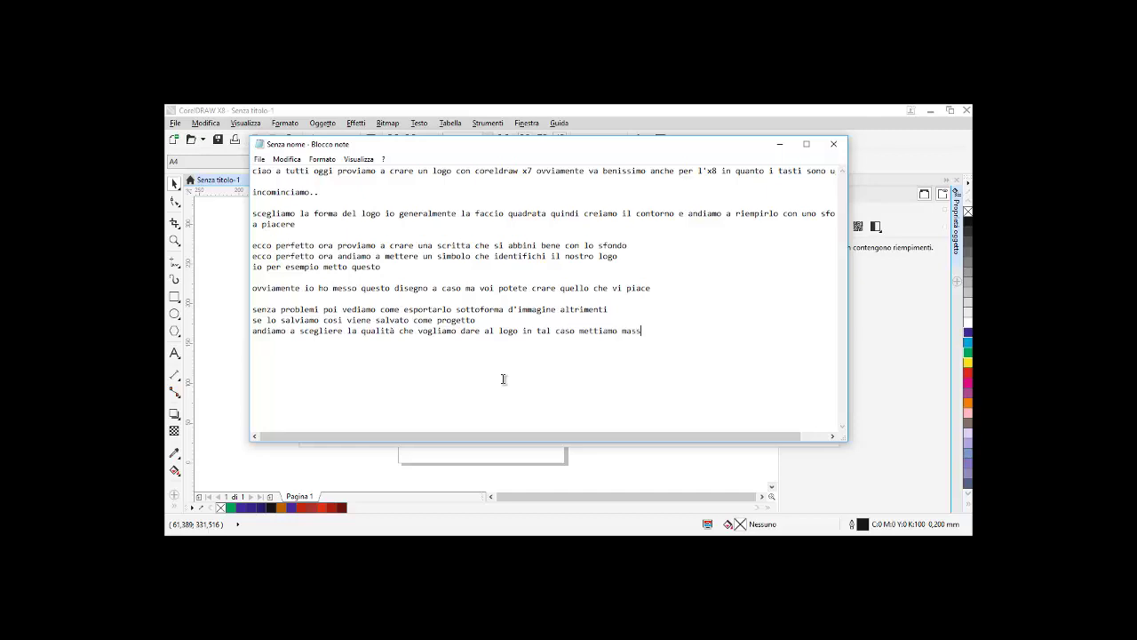
type("imo")
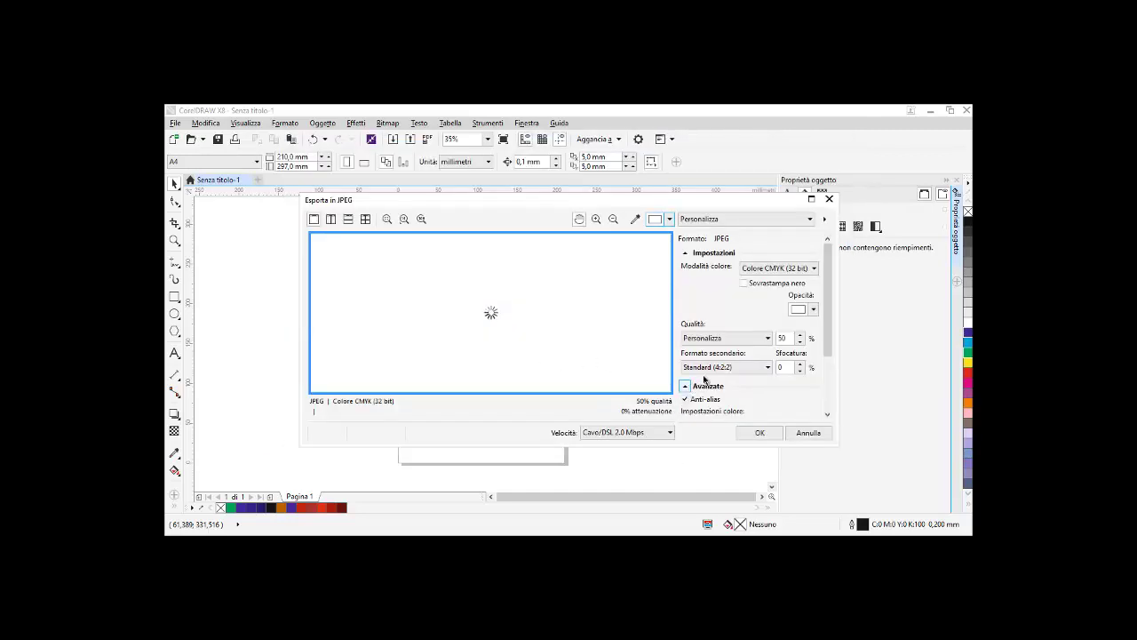
Set the quality of the JPEG export in CorelDRAW to Massimo
left_click(718, 337)
left_click(716, 348)
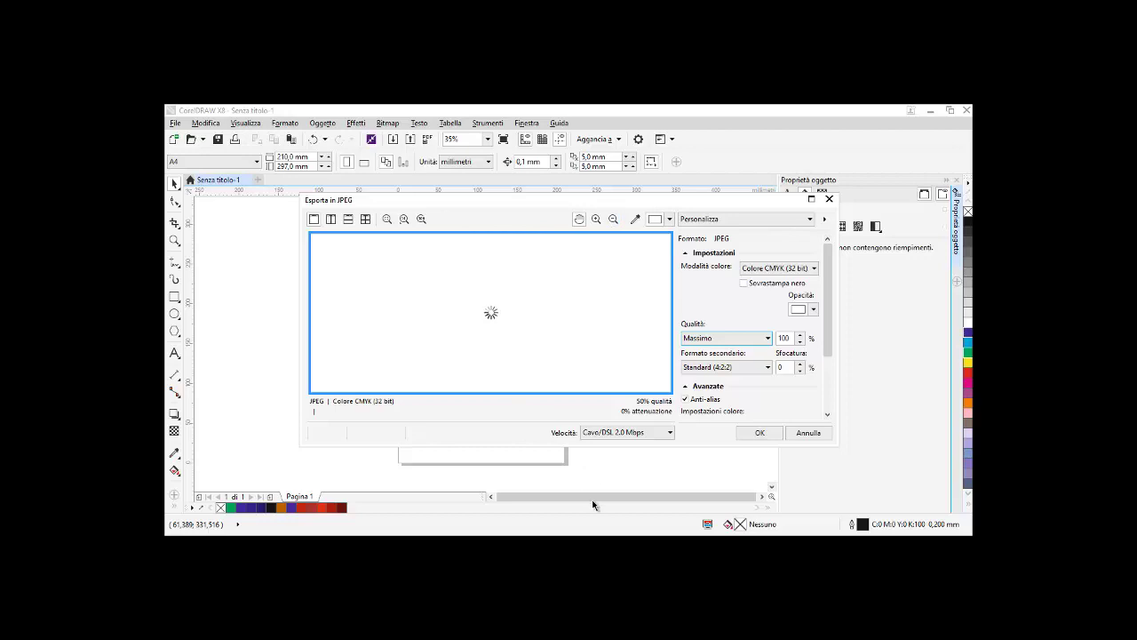
Add the line "ovviamente piùè alta la qualità più tempo ci vuole a renderizzare" to the Notepad note
key("alt+Tab")
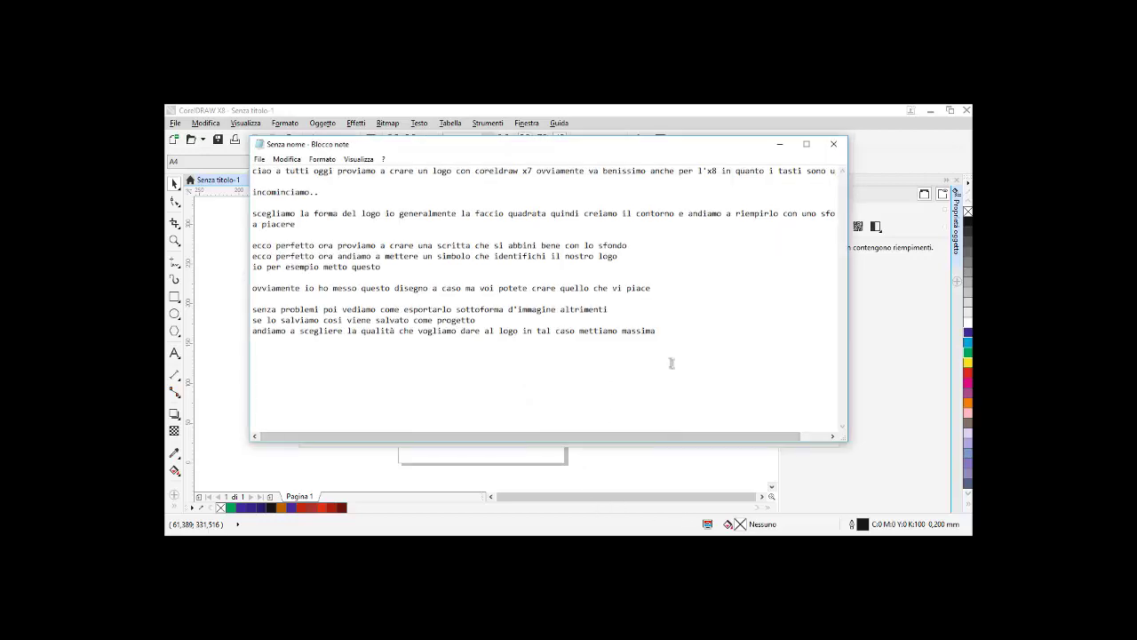
type("ovviam")
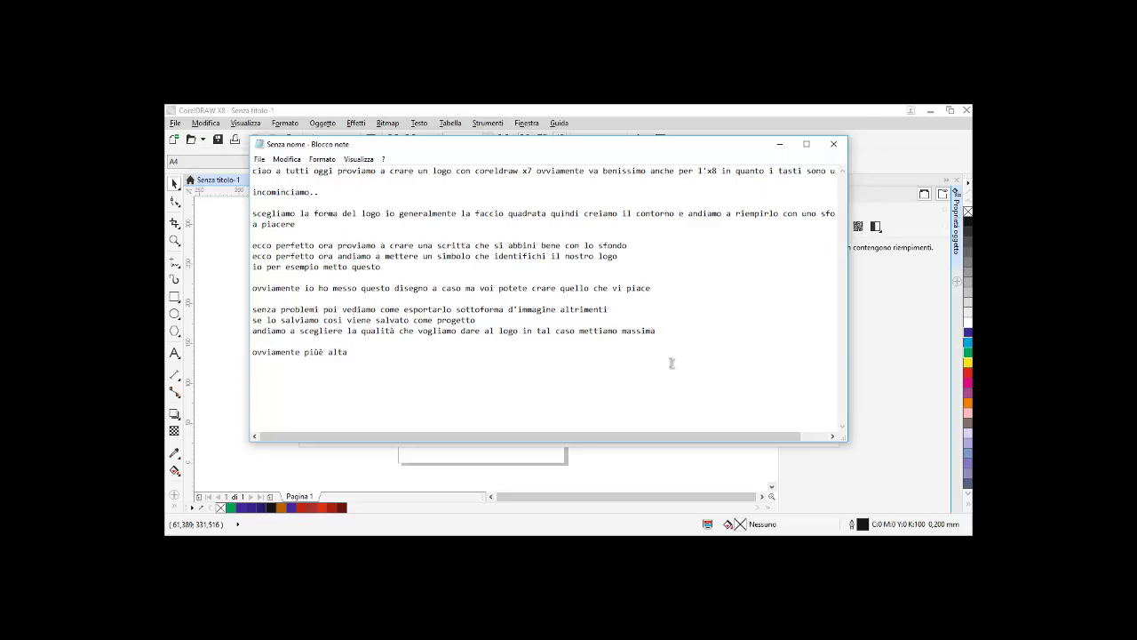
type("ente piùè alta la qualità più tempo ci vuole a renderl")
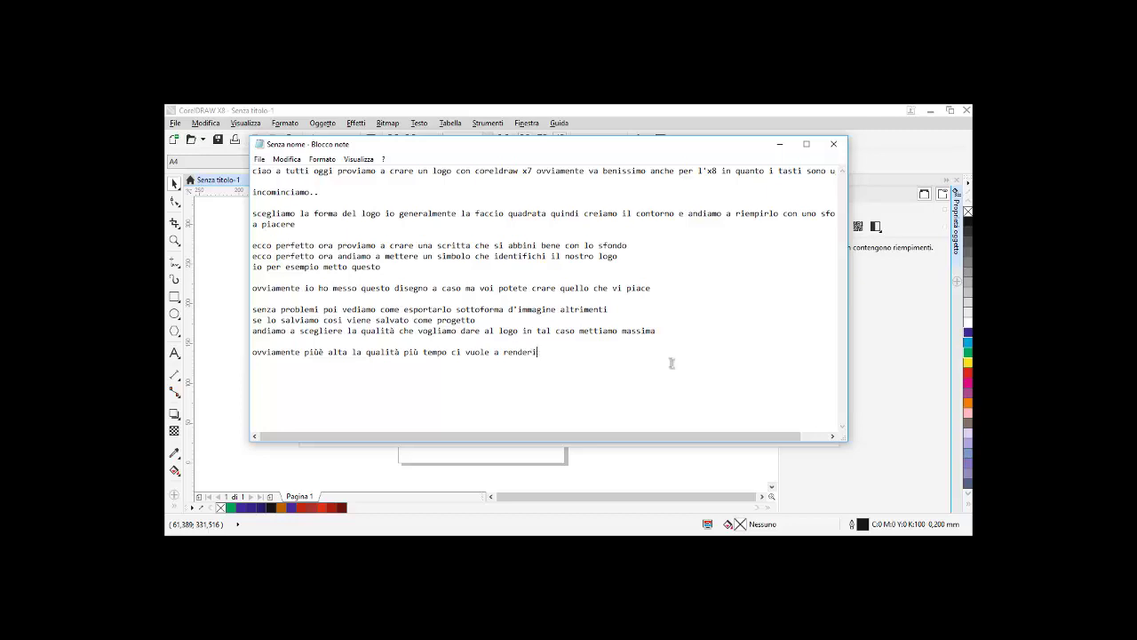
type("zzare")
Return to CorelDRAW to complete the JPEG export, and minimize its window to reveal the desktop
left_click(705, 487)
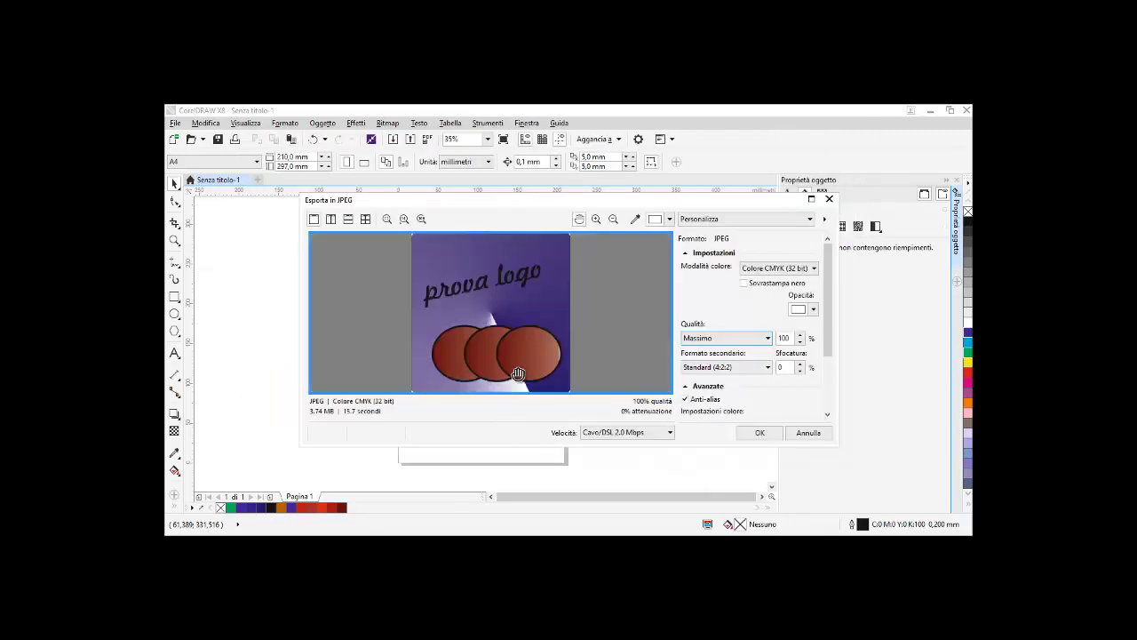
left_click(751, 433)
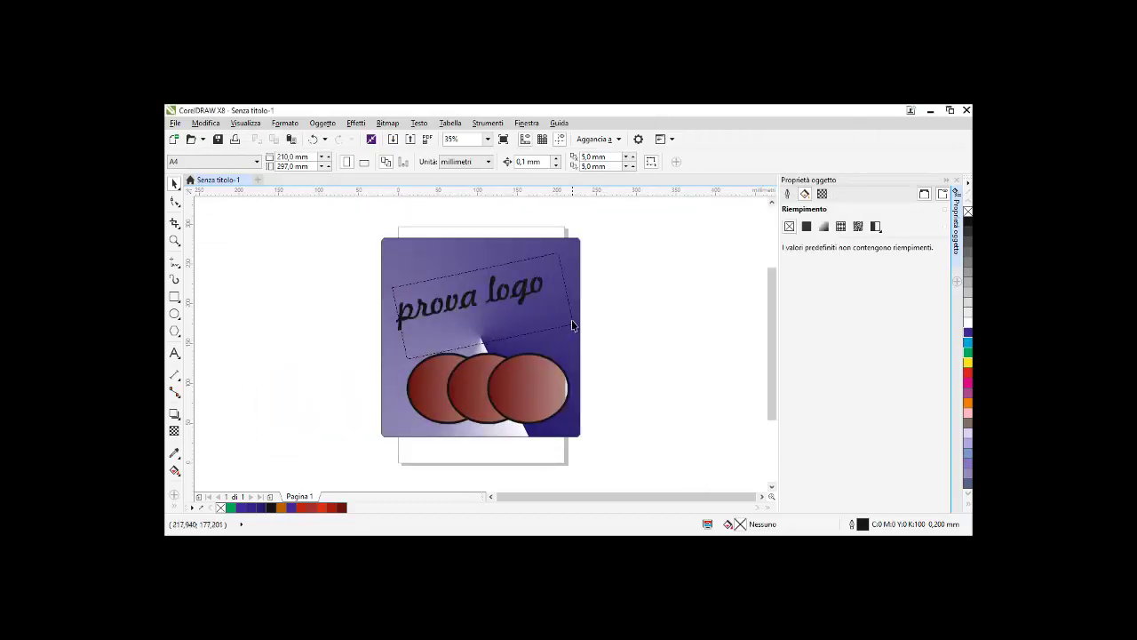
left_click(930, 111)
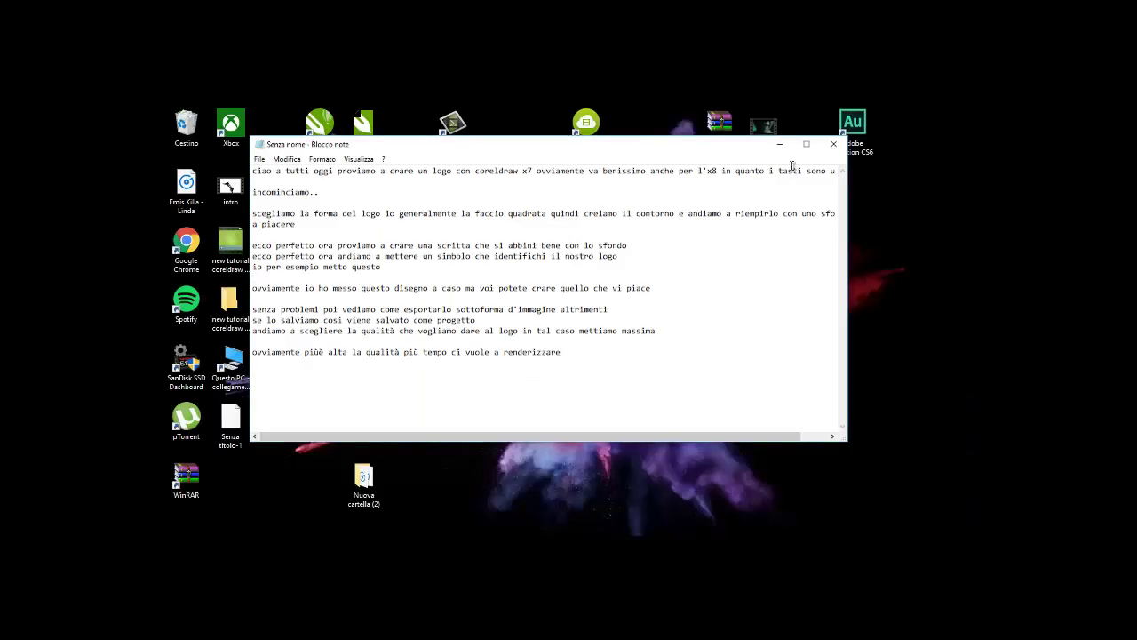
Open the Senza titolo-1 image and add "ecco fatto ora possiamo andare a caricarlo sui nostri social in quanto vale come una semplice foto" to the Notepad note
left_click(230, 423)
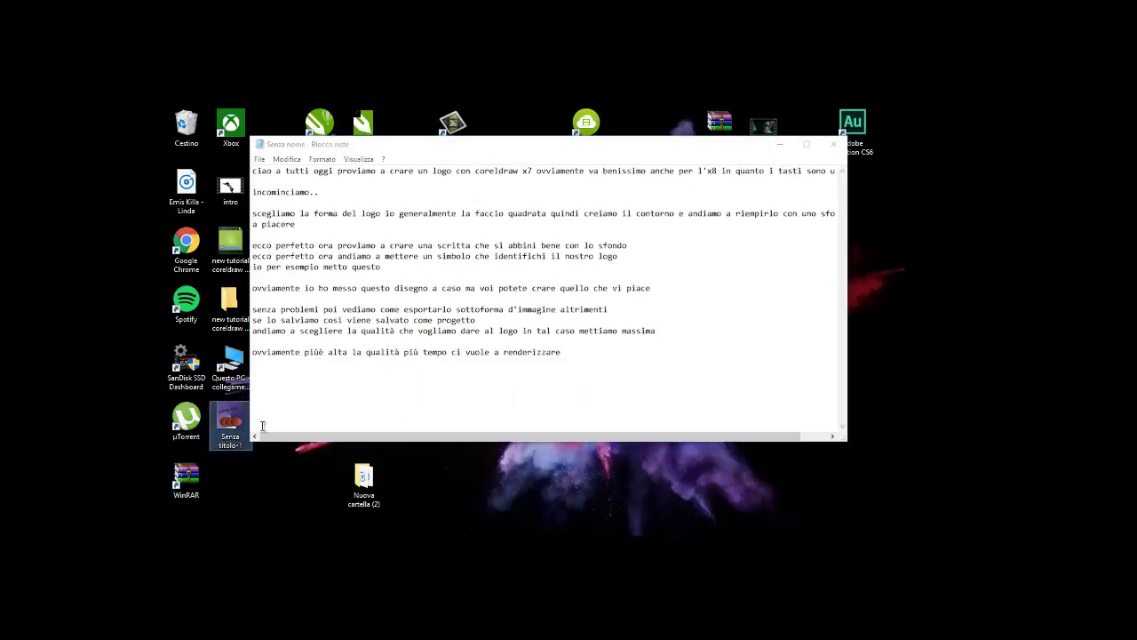
left_click(613, 377)
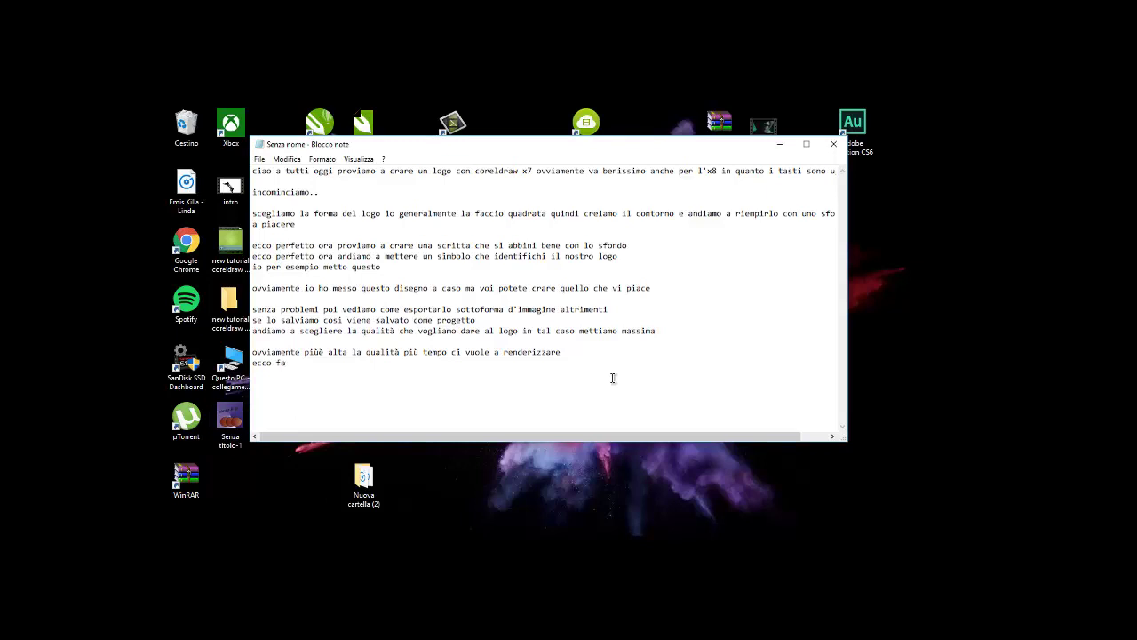
type("ora possiamo andare a ca")
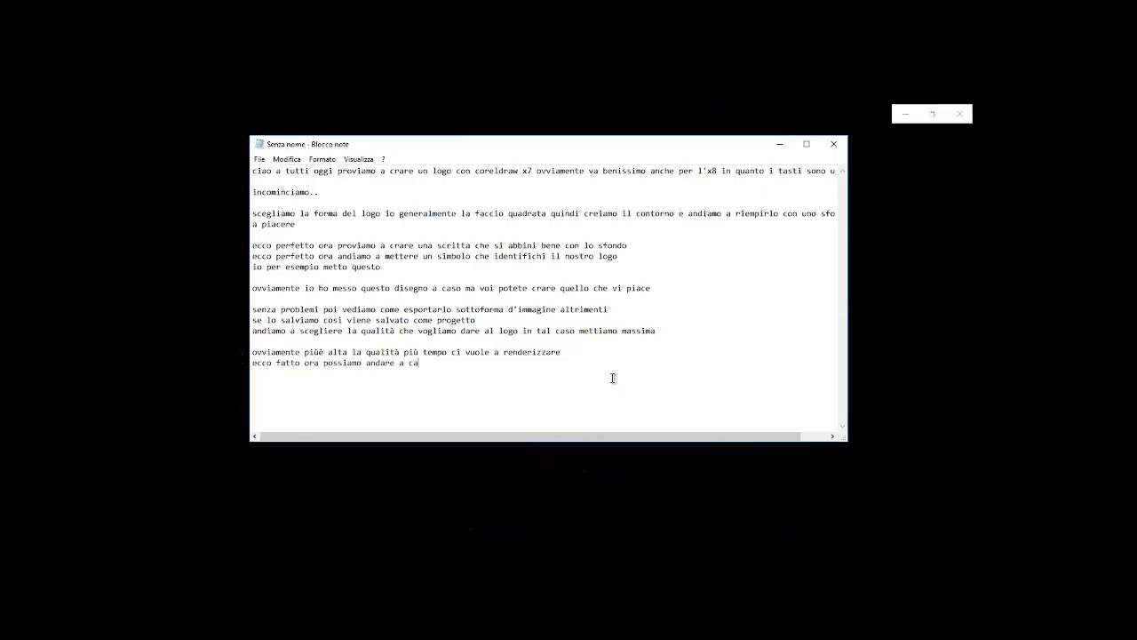
type("ricarlo sui ")
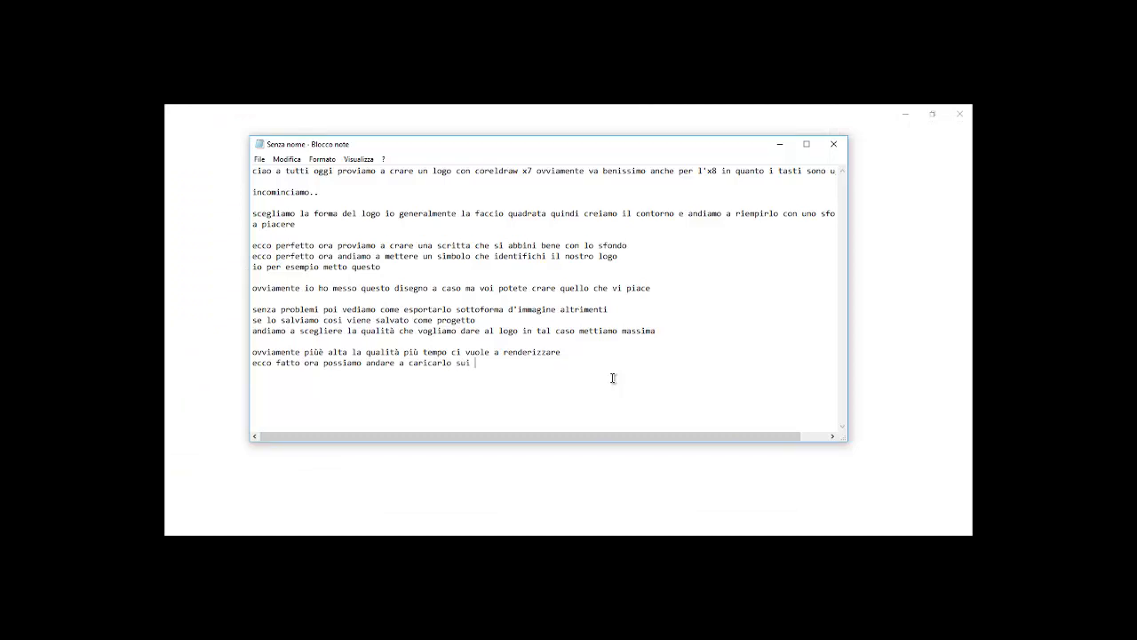
type("nostri s")
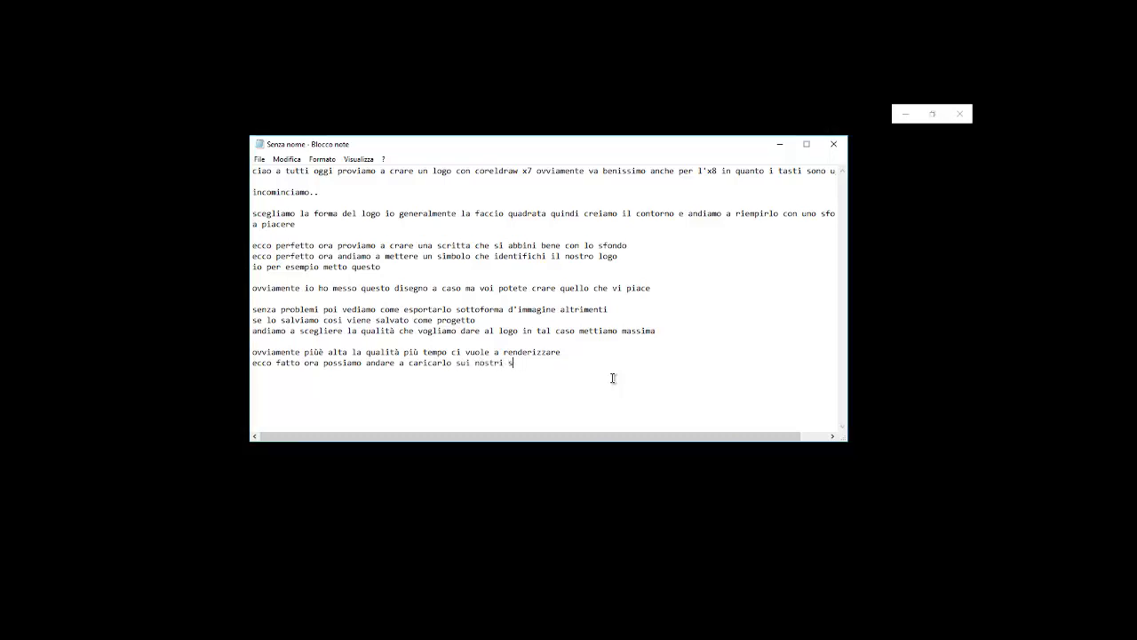
type("ocial in quanto cal")
key("BackSpace")
key("BackSpace")
key("BackSpace")
type("va")
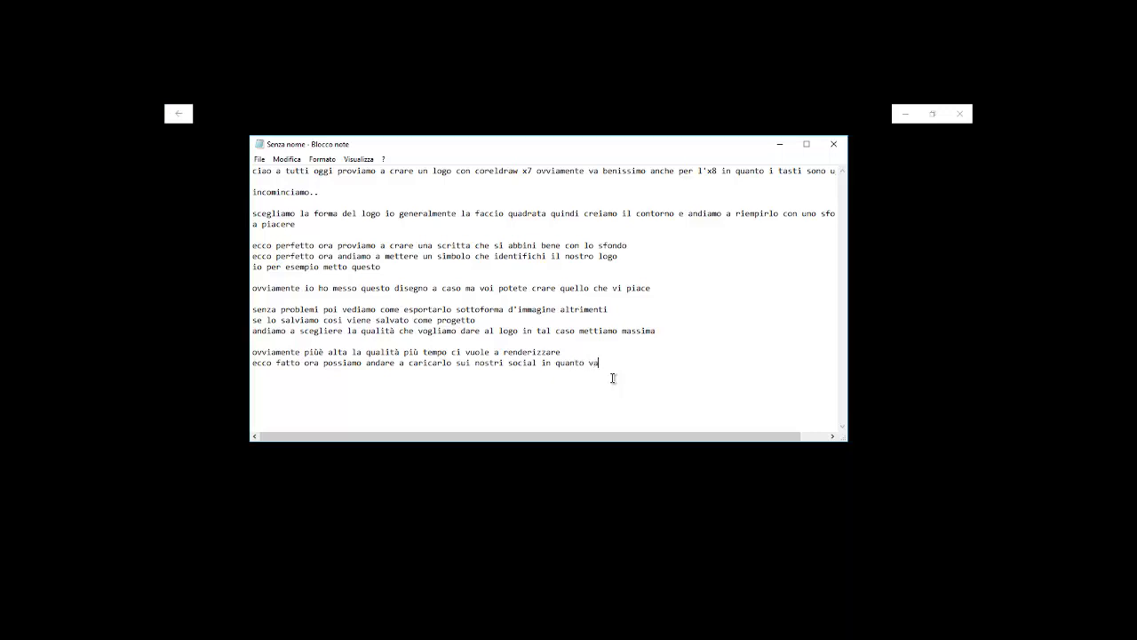
type("le come una semplice foto")
Add "se il video vi è piaciutolasciate un like ed iscrivetevi grazie" below a blank line in the note, and close Notepad without saving
key("Return")
key("Return")
type("se ")
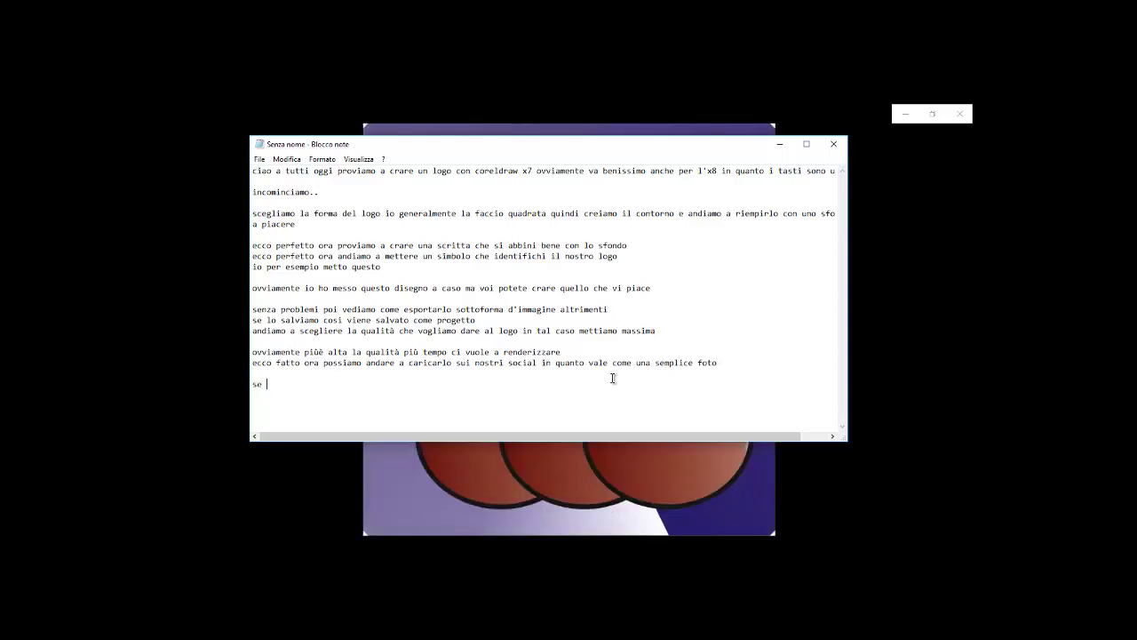
type("il video vi è ")
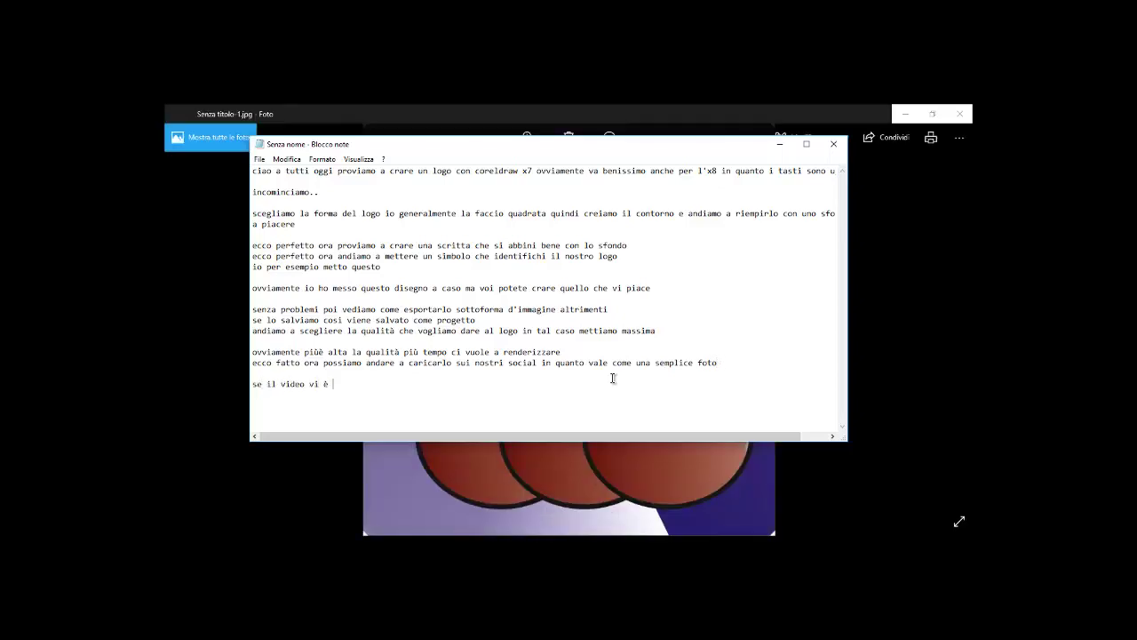
type("piaciutolasciat")
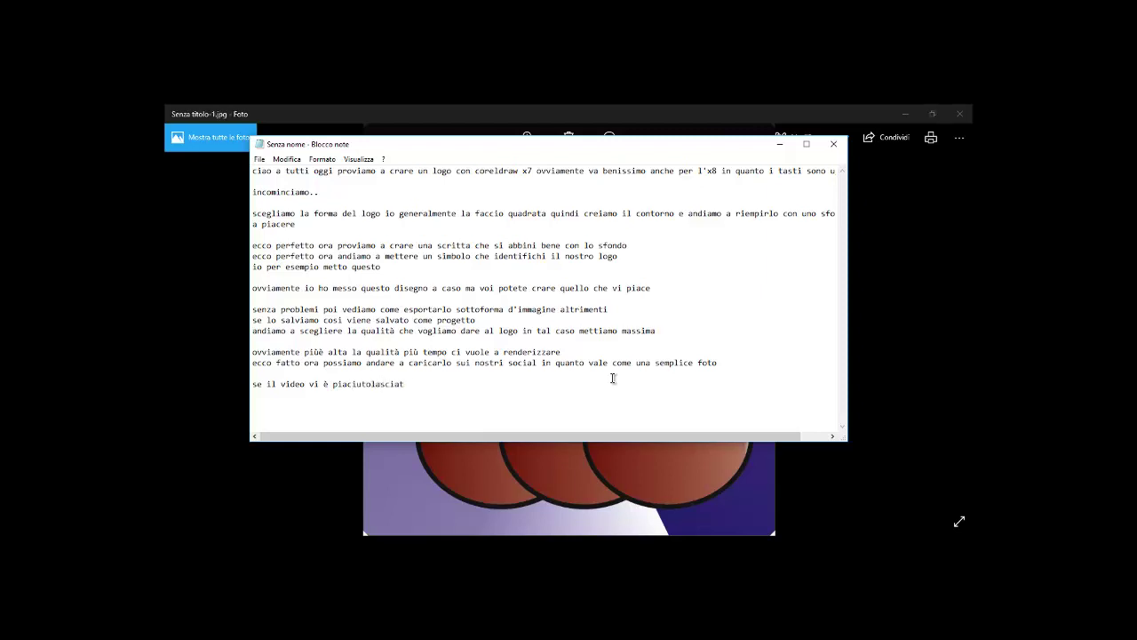
type("e un like ed iscrivetevi grazie")
left_click(833, 144)
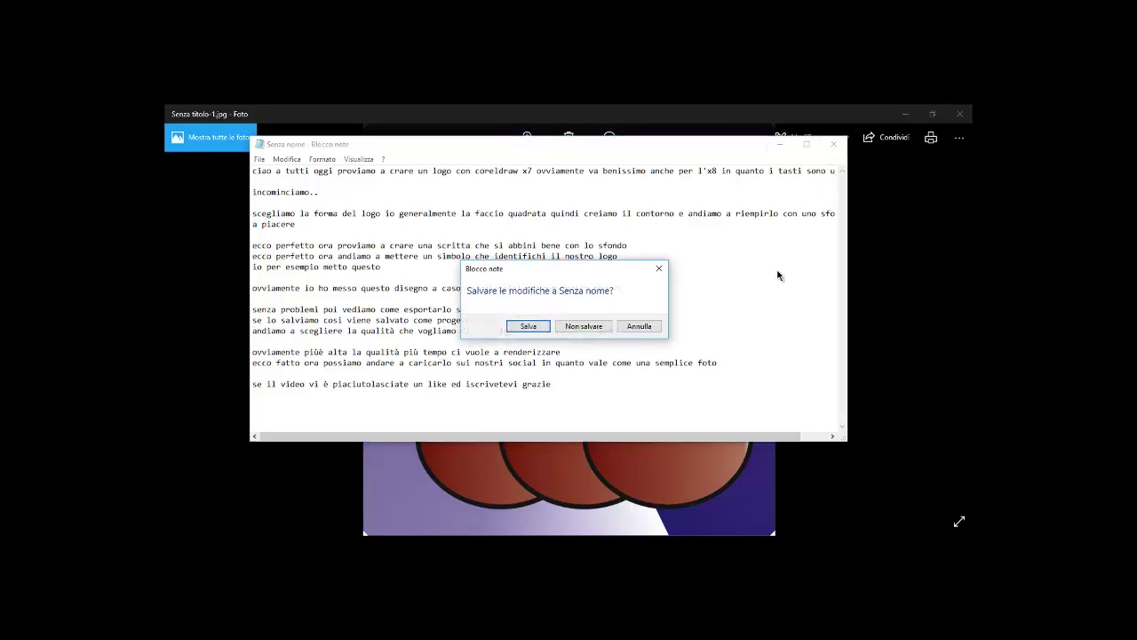
left_click(584, 326)
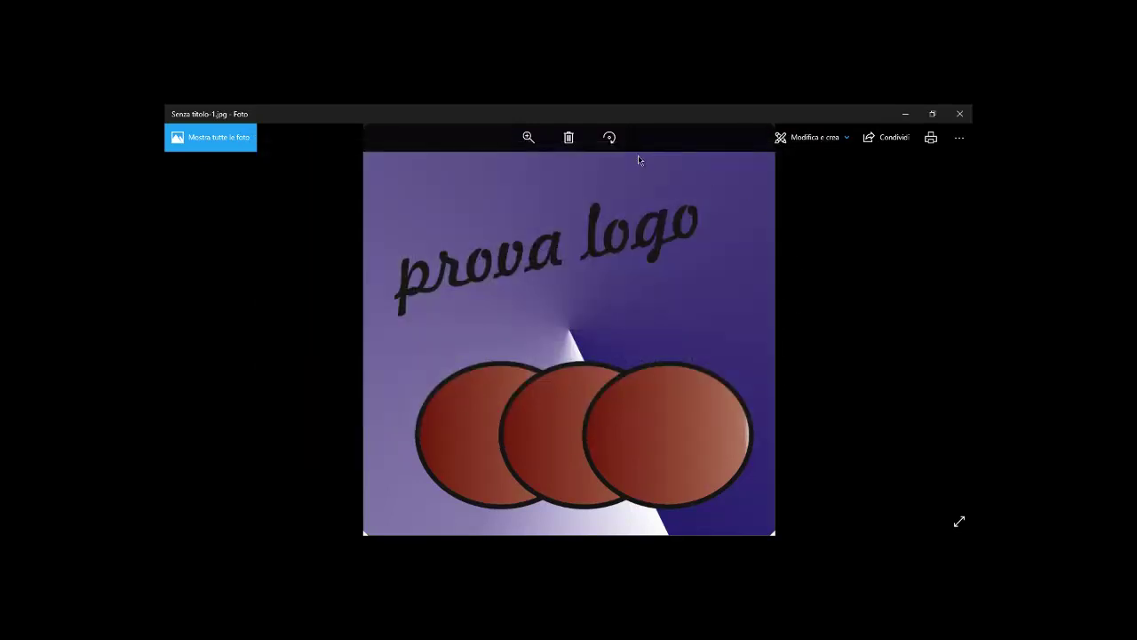